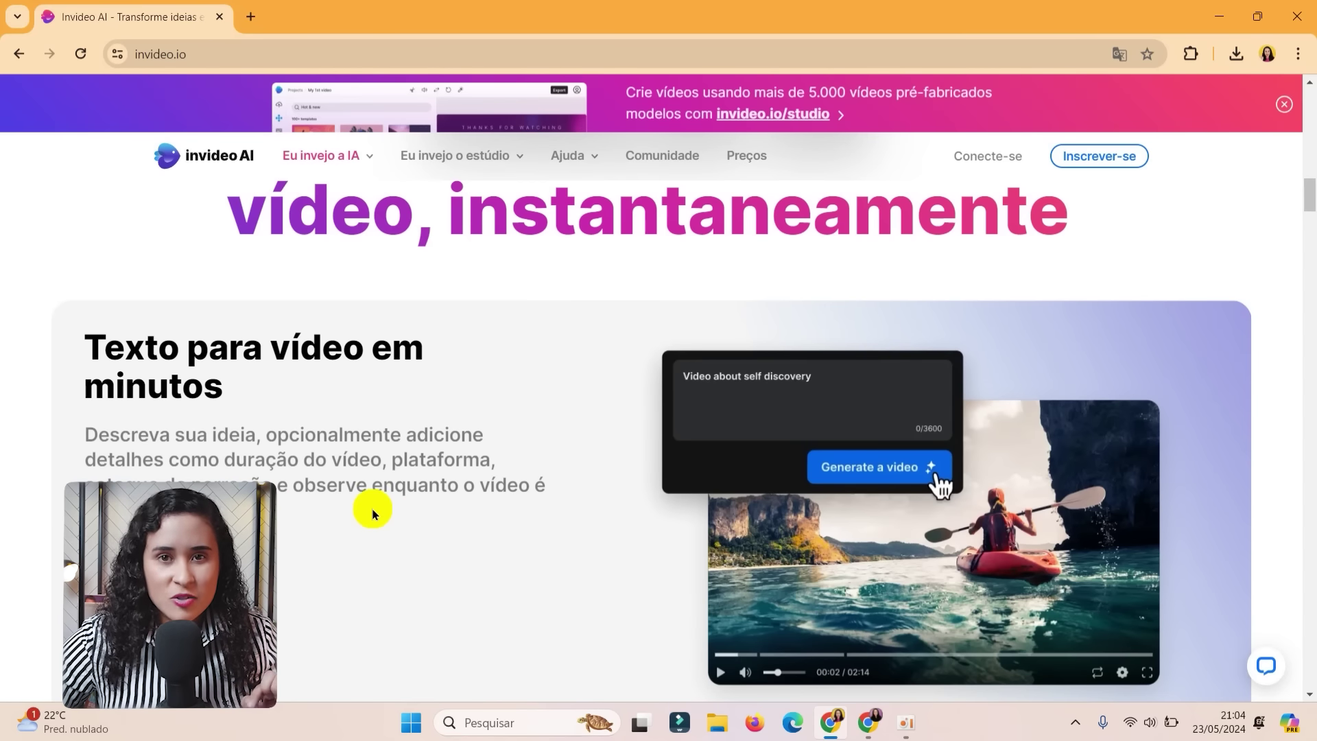
Examine the homepage sections on text-to-video generation, editing with text instructions, supported languages and AI voice cloning.
scroll(376, 514, down, 10)
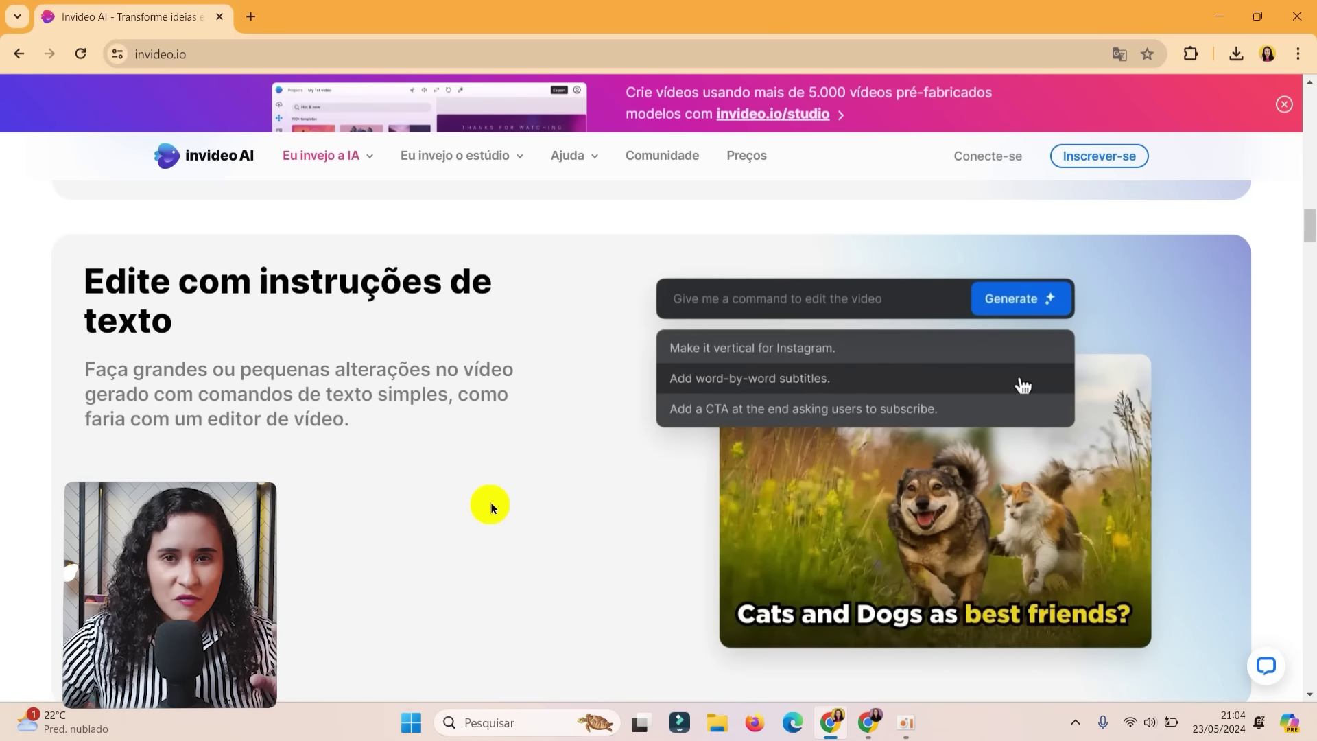
scroll(491, 508, down, 6)
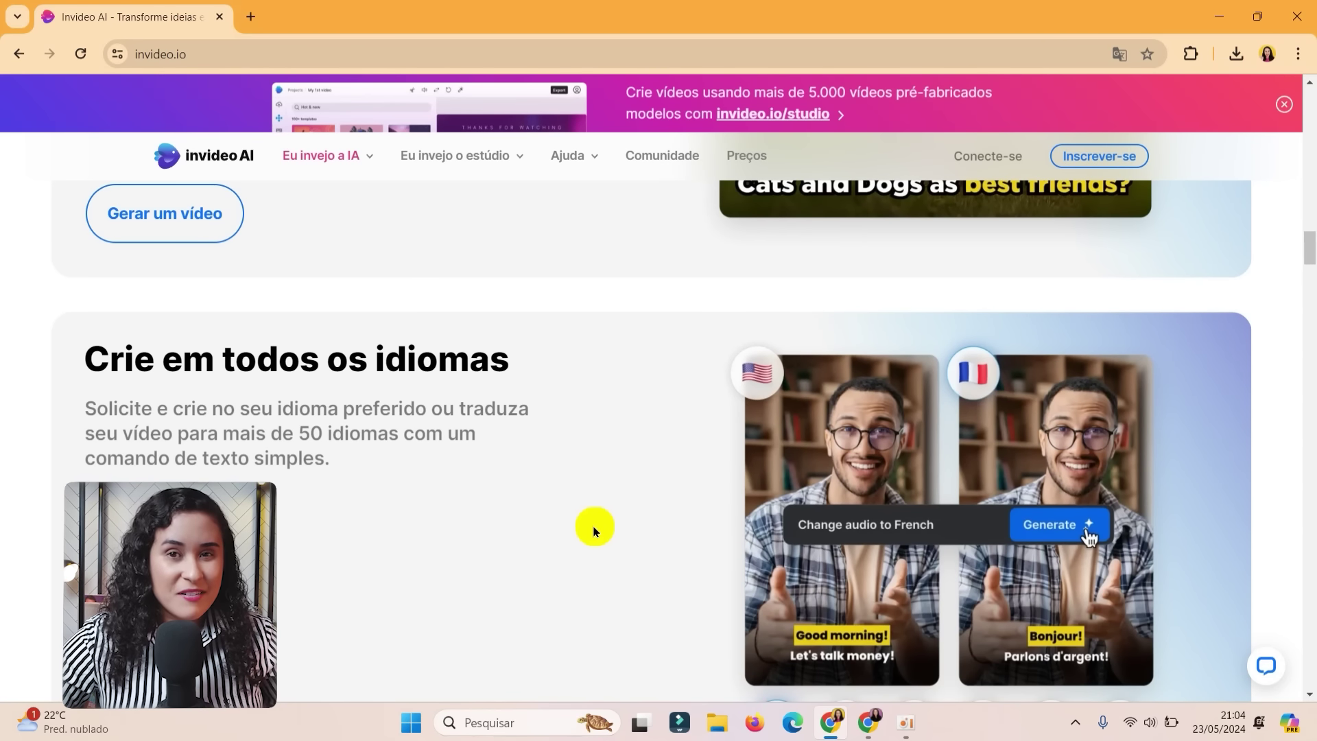
scroll(595, 530, down, 2)
scroll(343, 412, up, 1)
drag(224, 346, 399, 347)
click(414, 403)
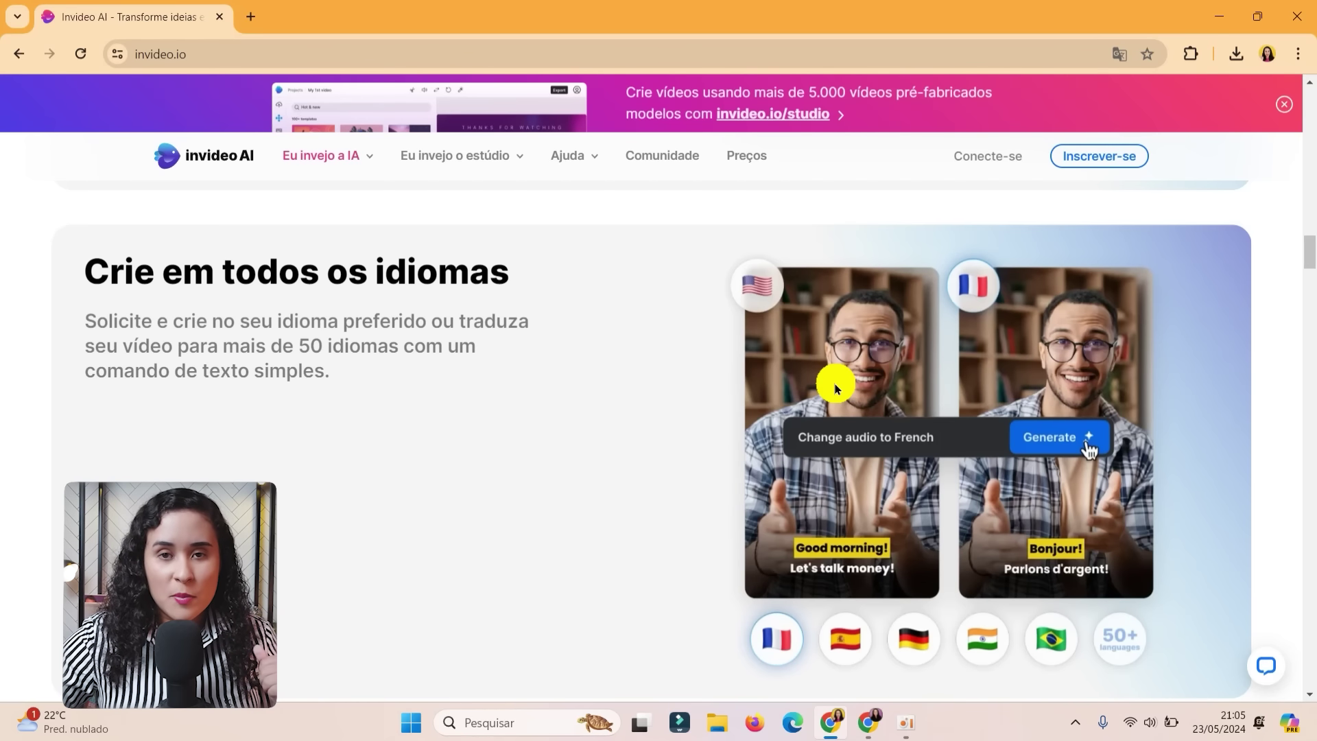
scroll(637, 381, down, 5)
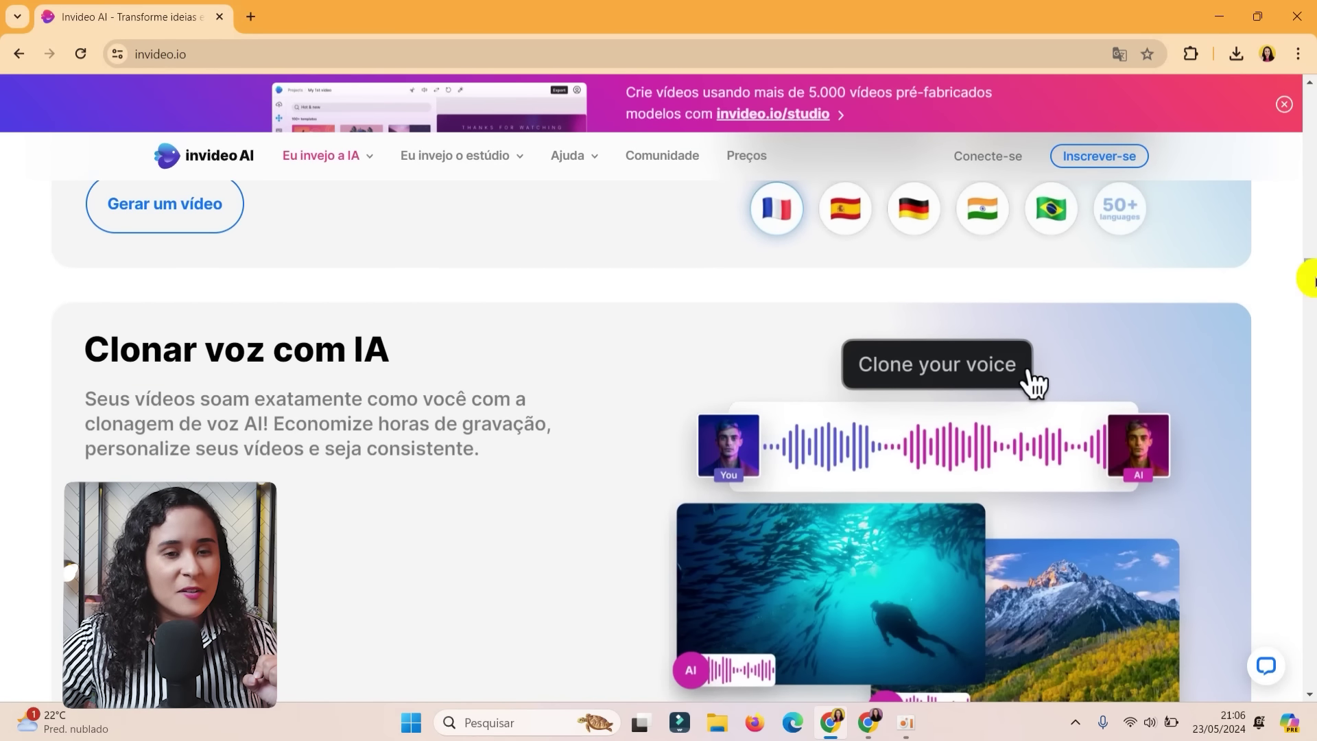
scroll(1305, 274, down, 2)
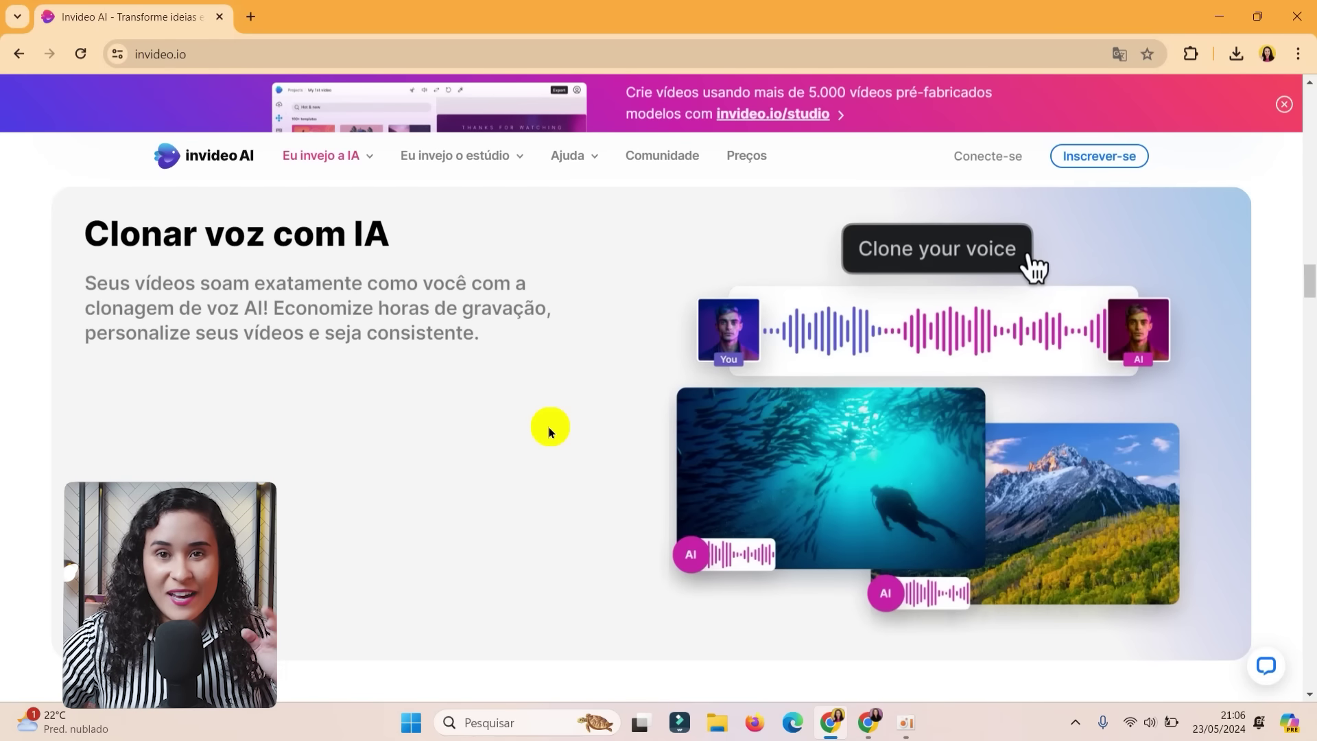
scroll(349, 451, up, 1)
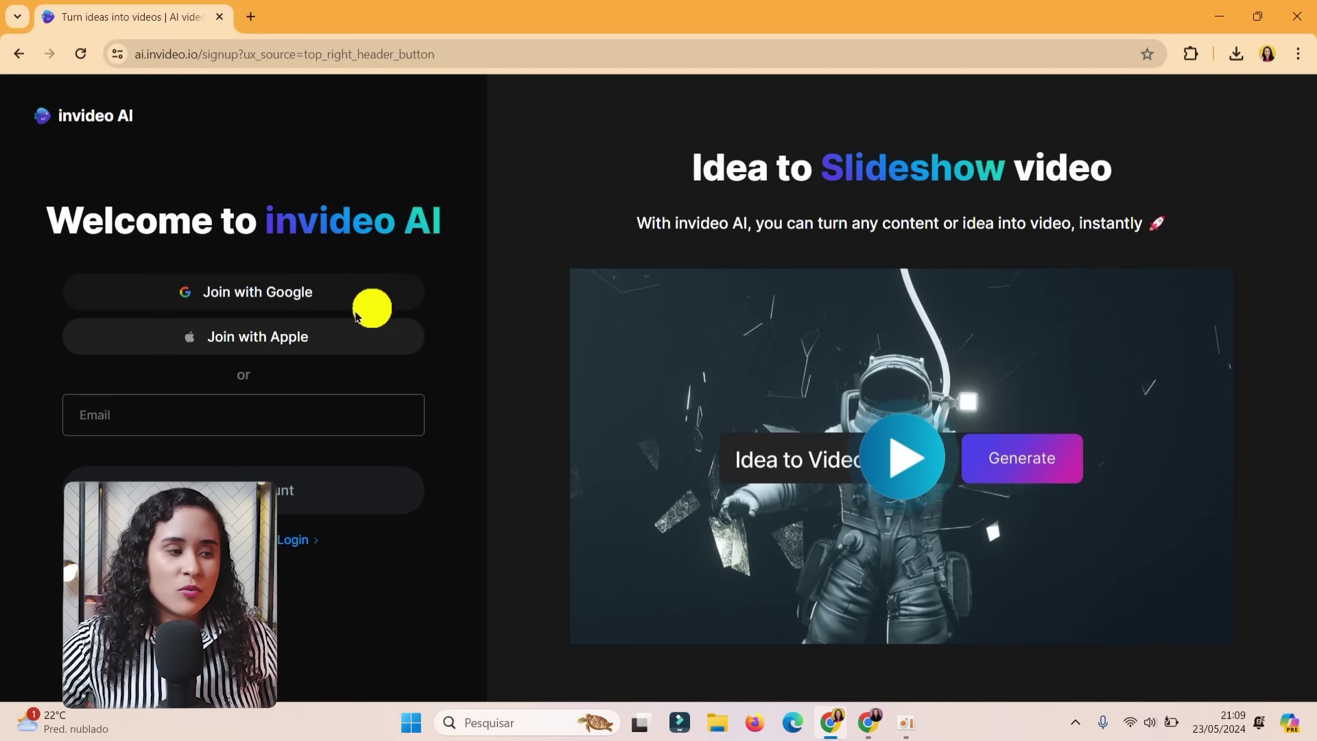
Log in to the existing account with Google and check which AI model versions are available.
click(295, 546)
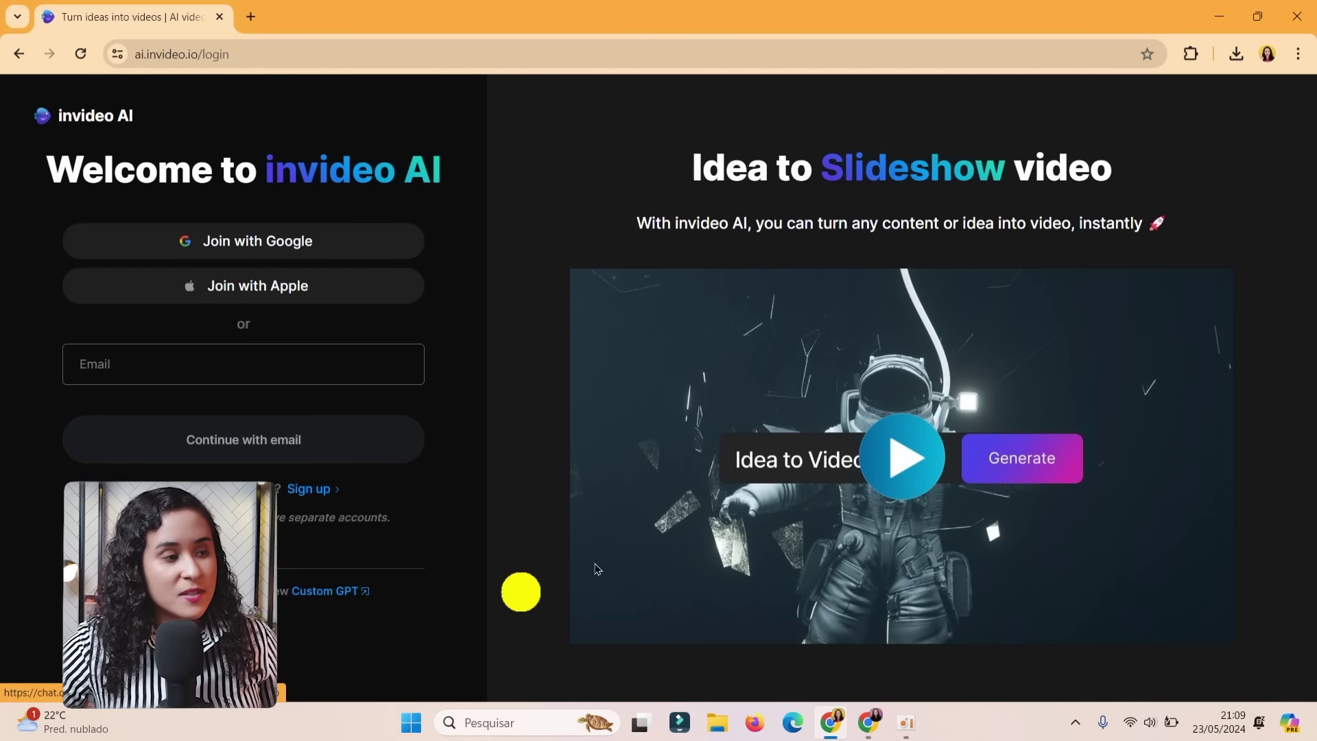
click(282, 242)
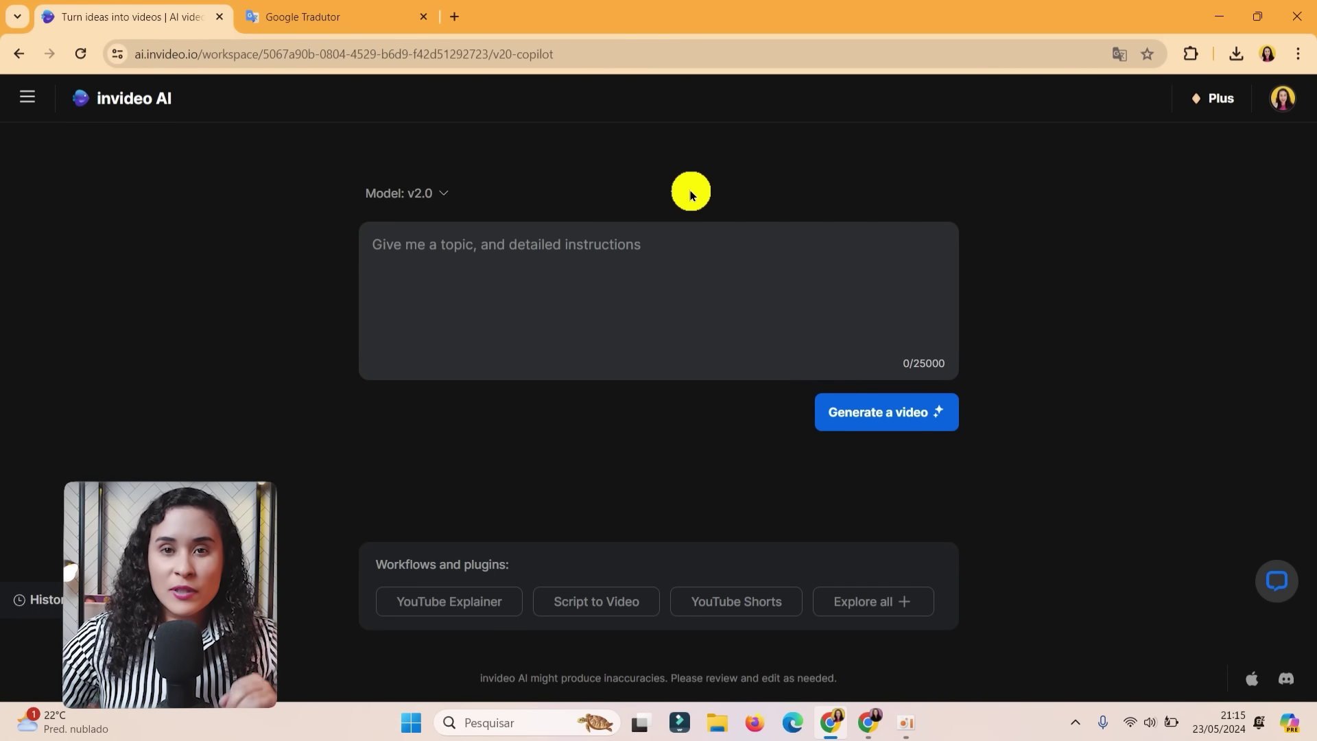
click(384, 197)
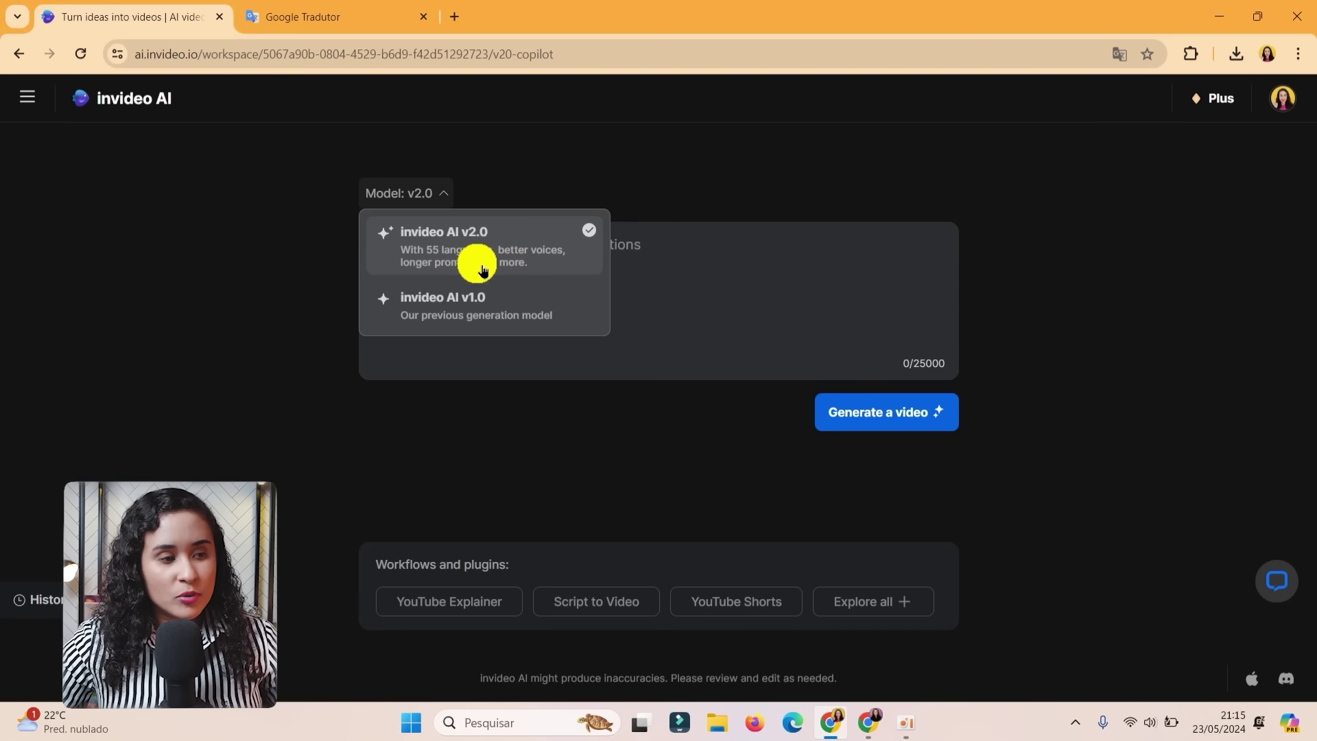
click(561, 165)
Open the Voices plugin and start adding a new voice.
click(24, 106)
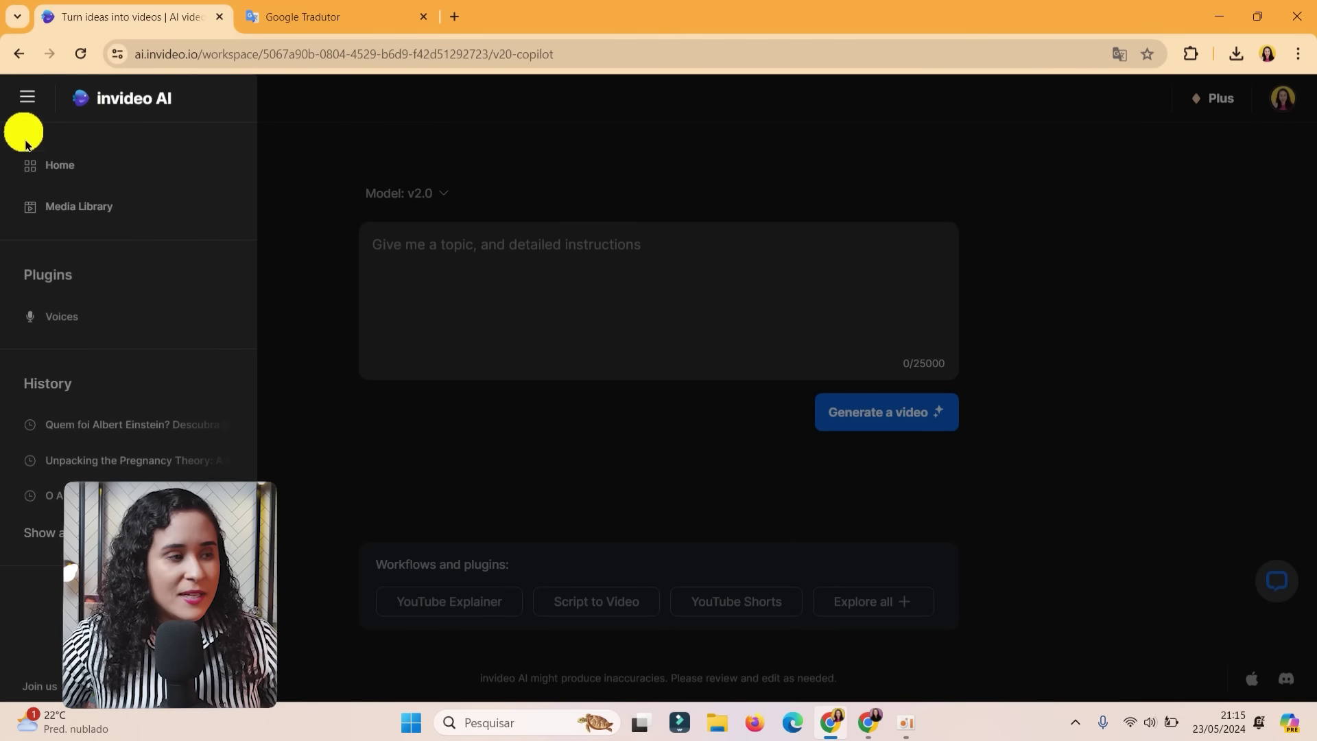
click(95, 322)
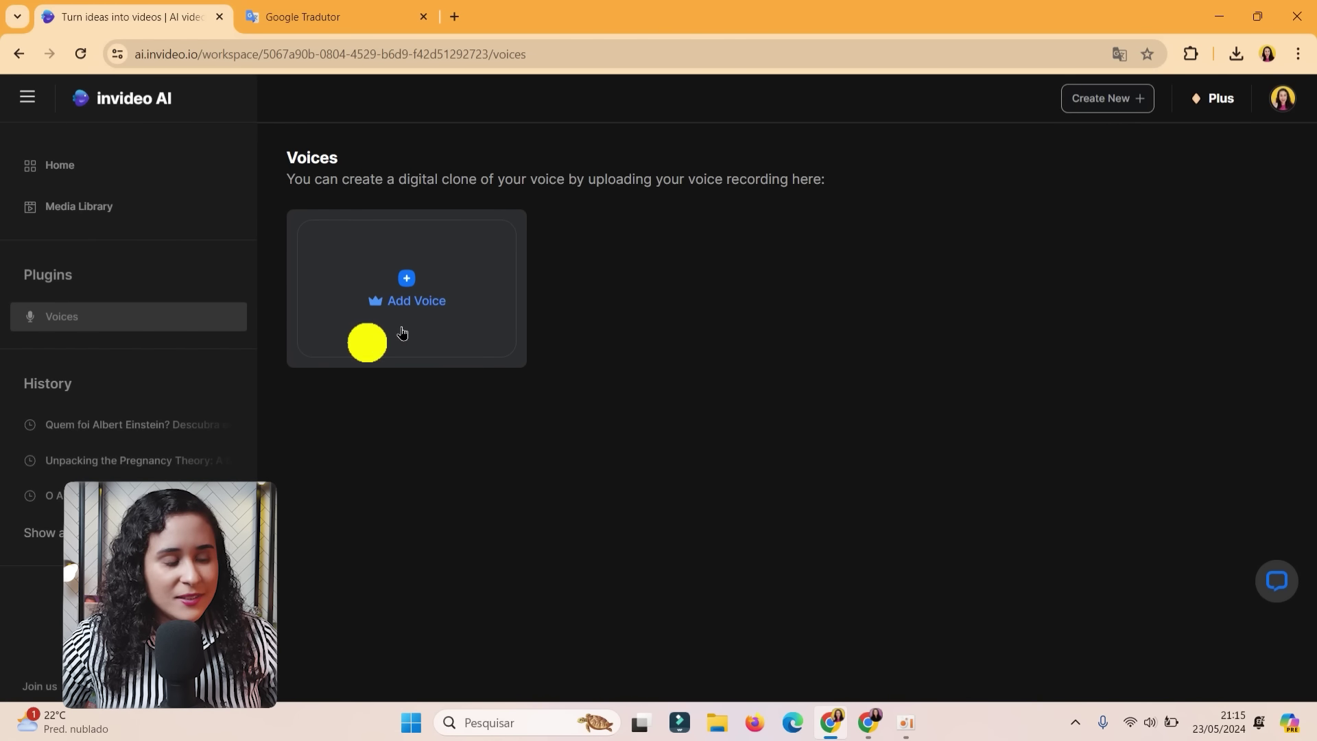
click(451, 300)
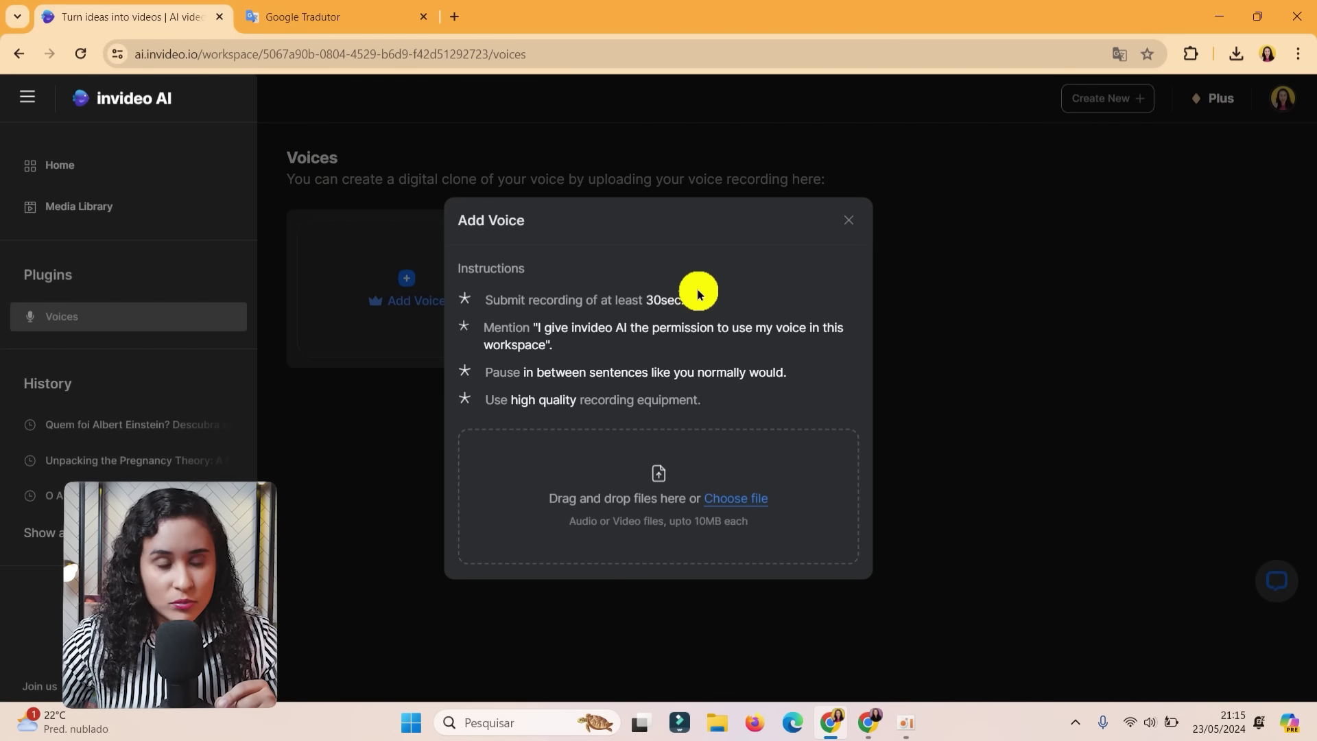
Read the Add Voice recording instructions in Portuguese using Google Translate, then return to invideo AI and dismiss the dialog.
drag(727, 374, 501, 300)
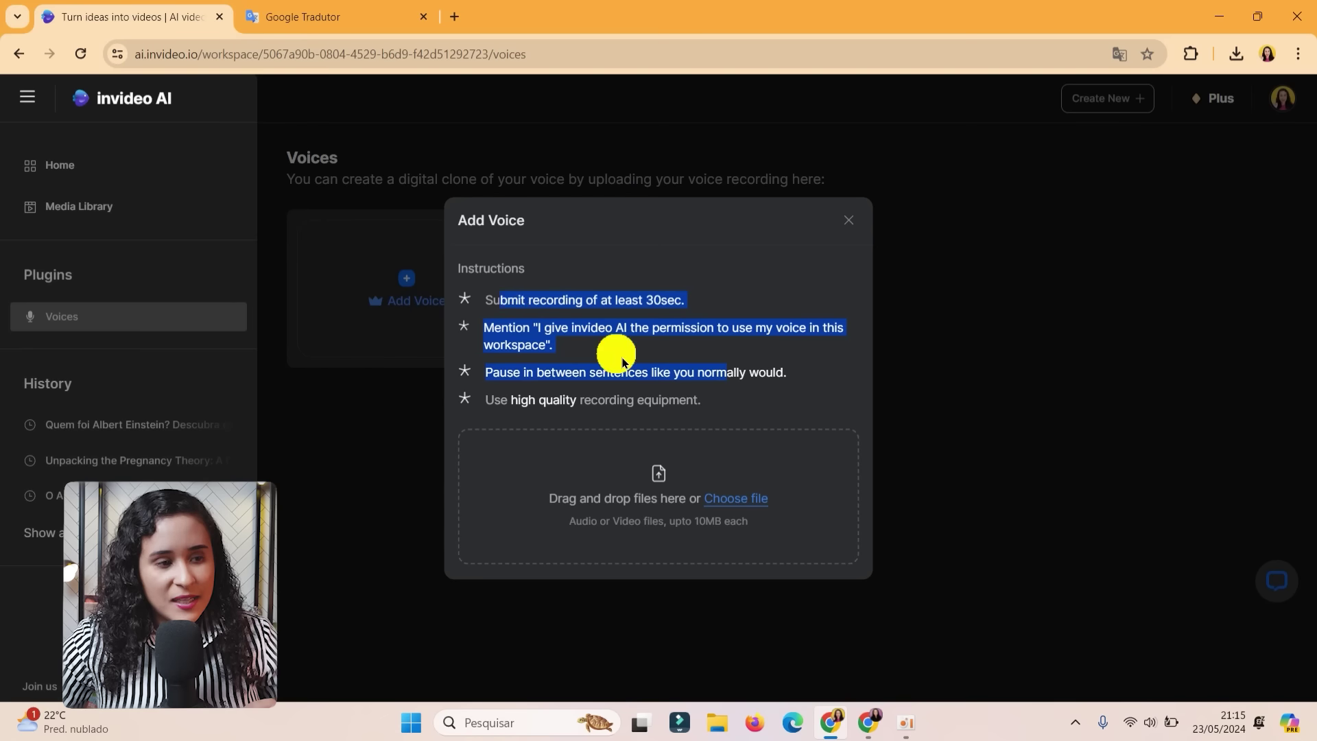
drag(749, 375, 432, 200)
click(312, 16)
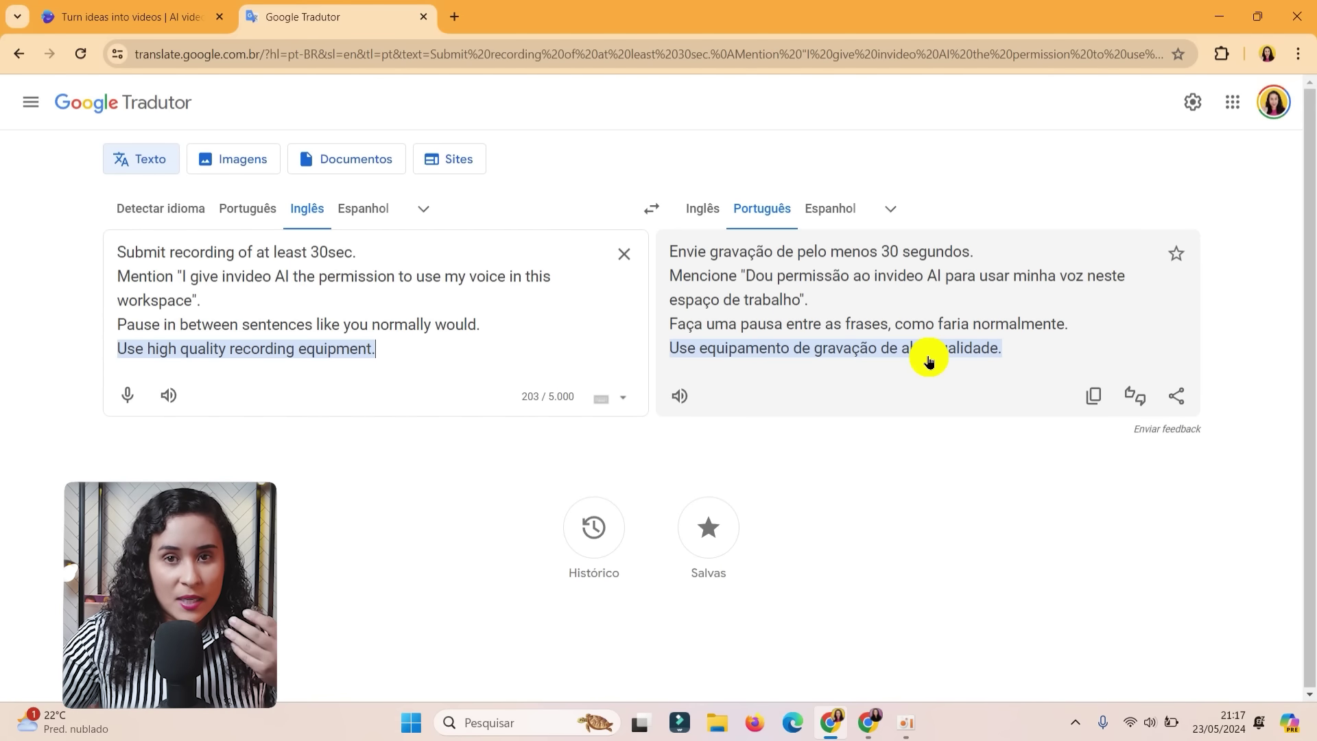
click(150, 27)
click(848, 221)
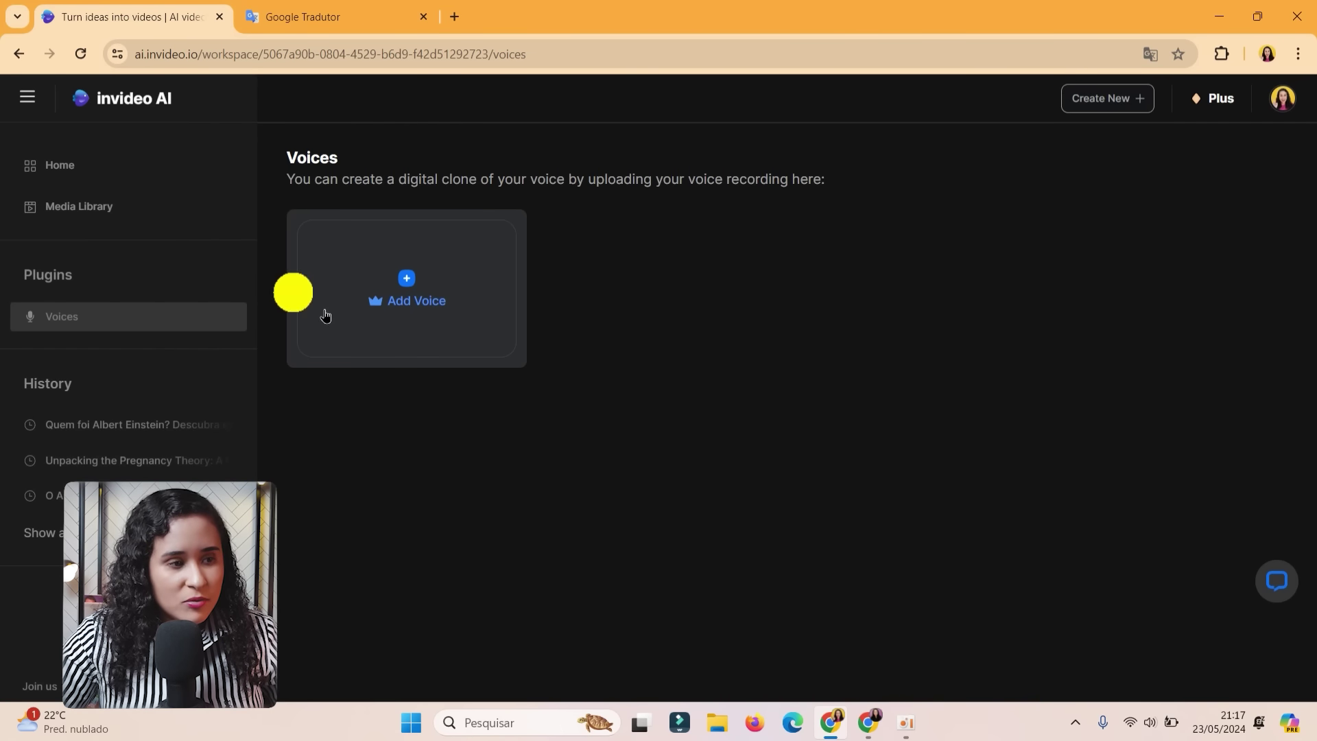
Add a cloned voice by uploading the recording "Voz para clonar" from the desktop, check the recognized transcript and finish.
click(439, 282)
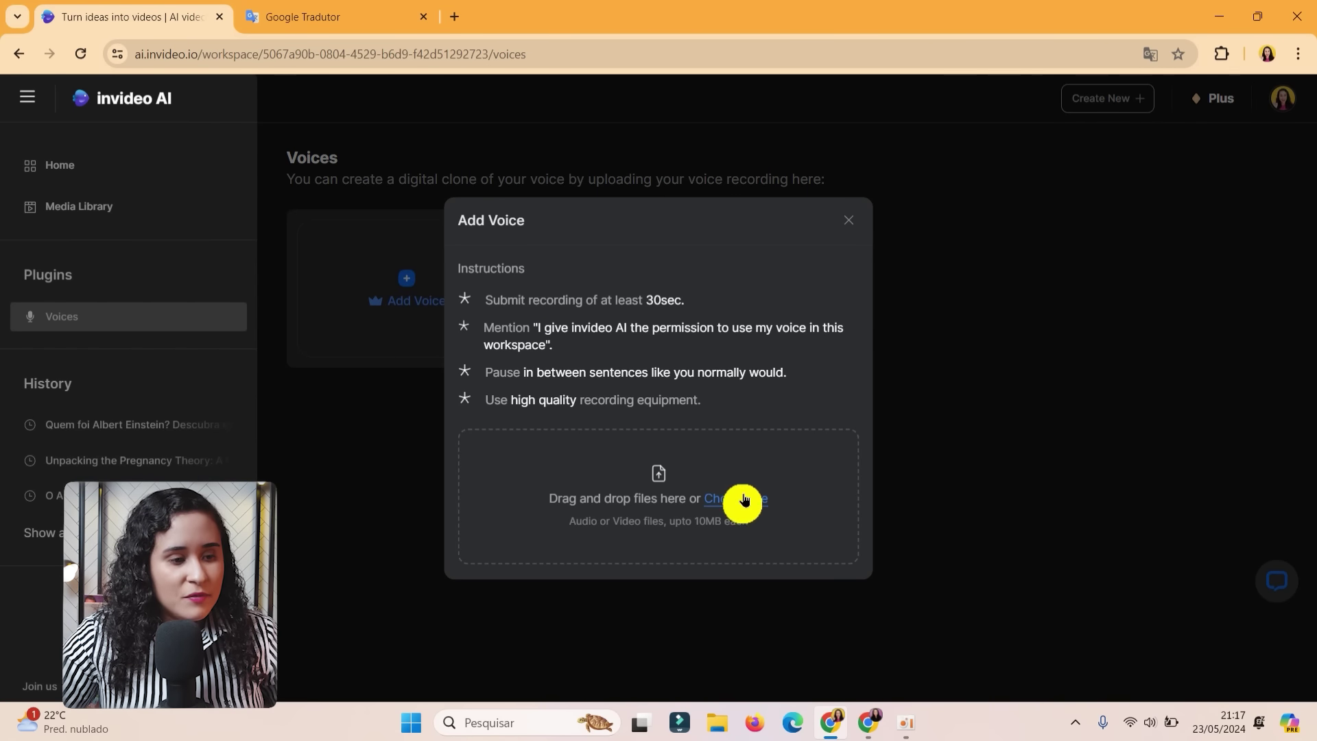
click(726, 446)
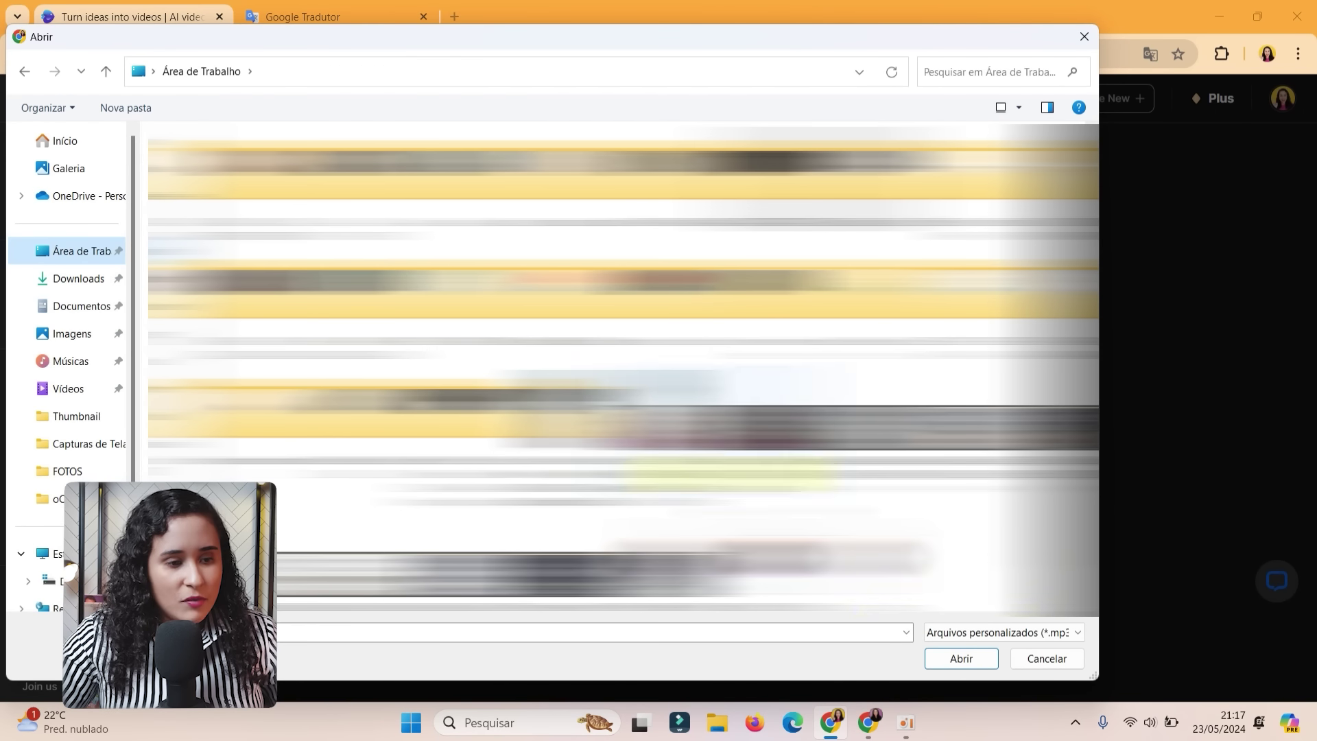
scroll(623, 365, down, 1)
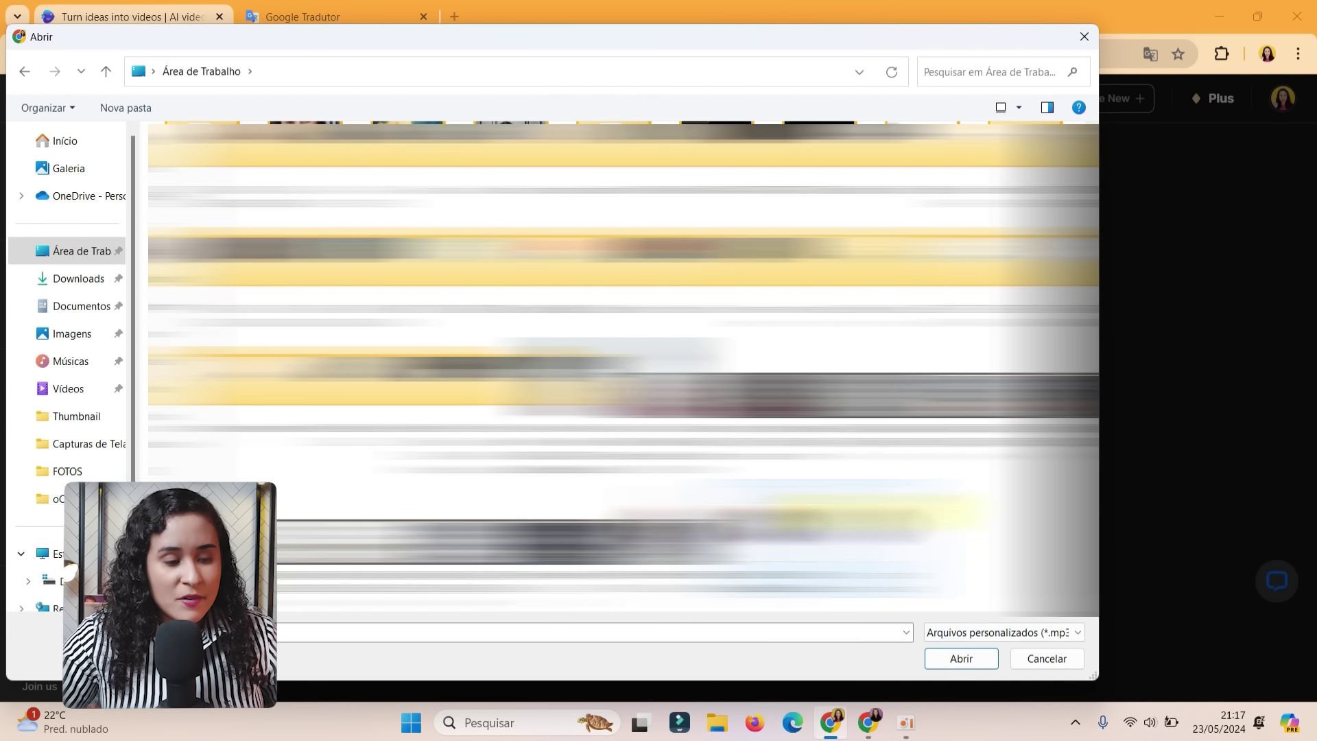
click(958, 659)
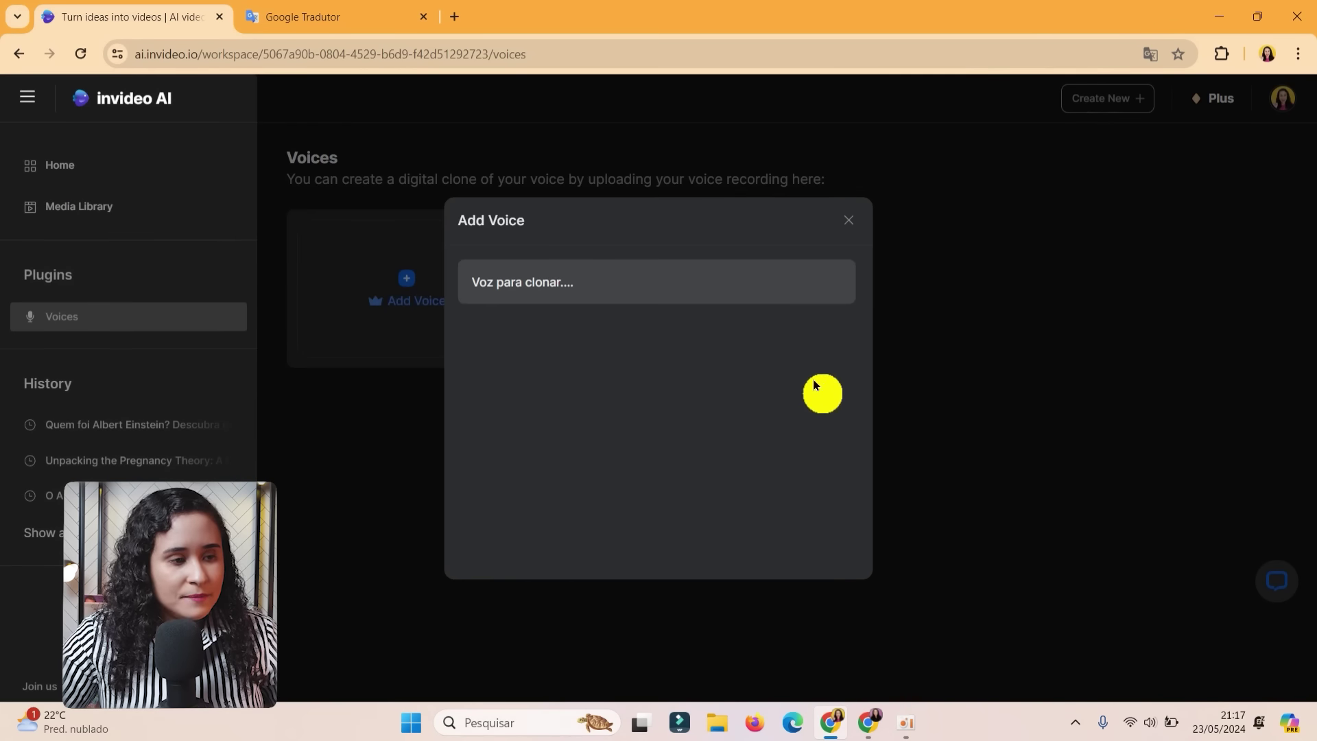
drag(490, 338, 793, 410)
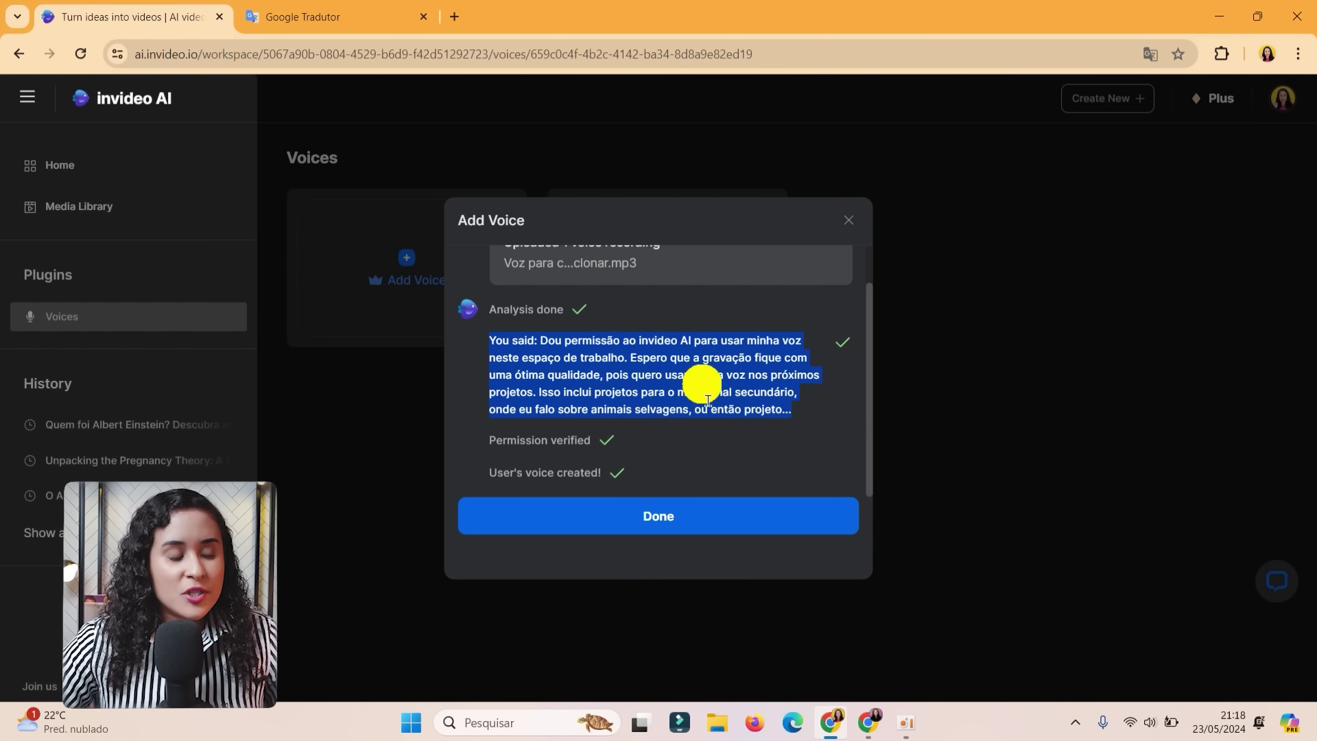
click(758, 448)
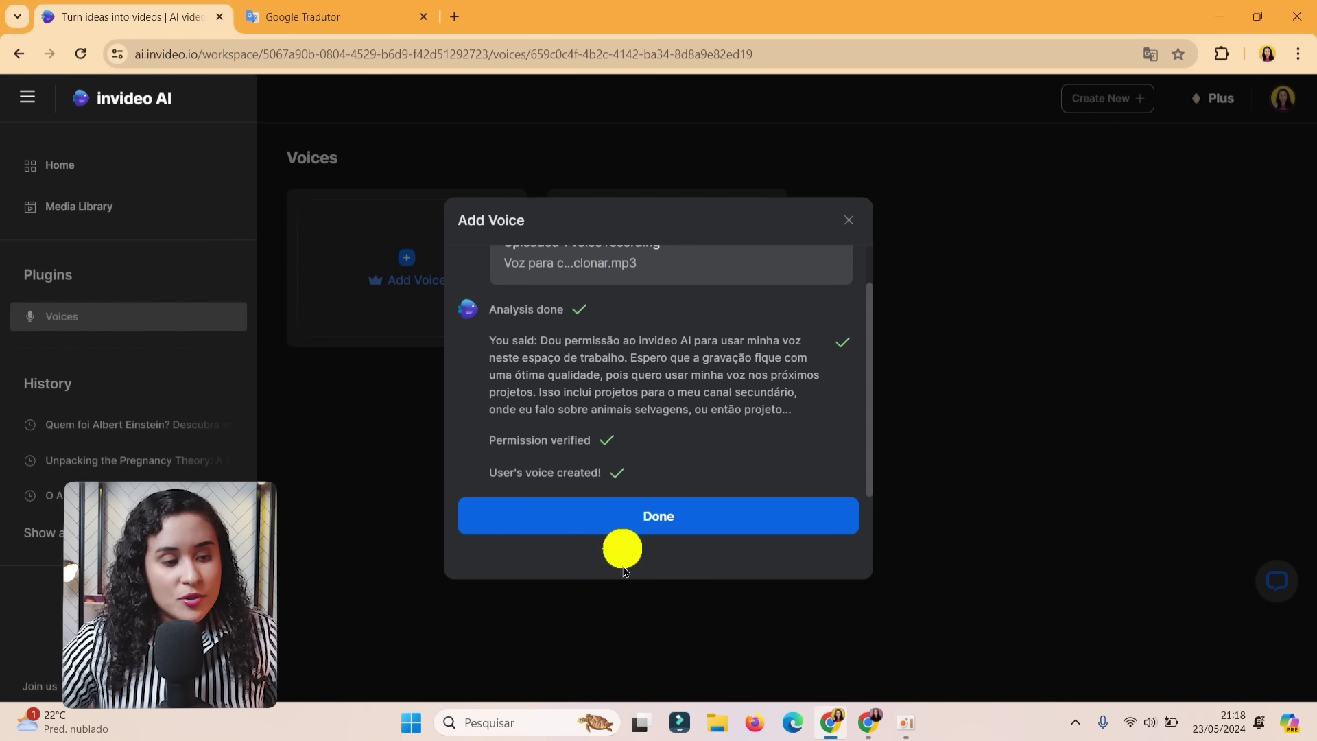
click(678, 526)
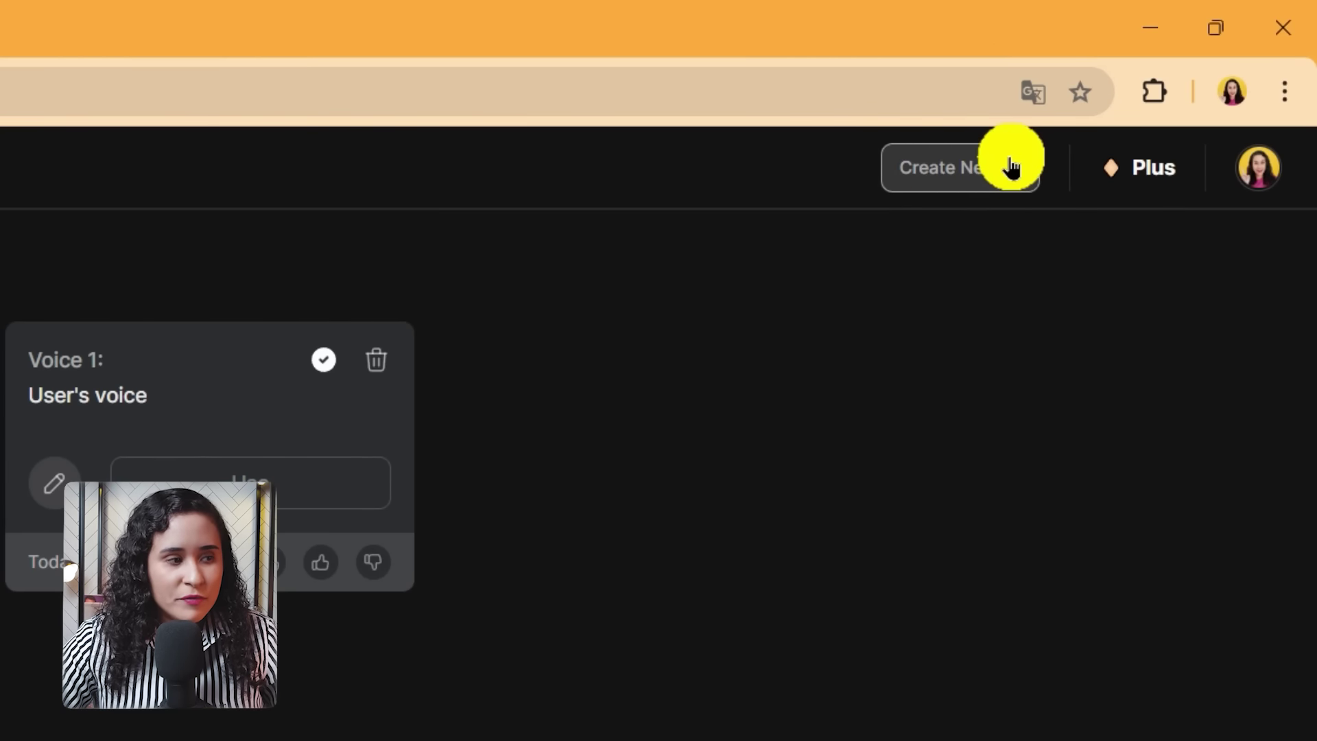
Create a new video project and choose the YouTube Shorts workflow from all workflows and plugins.
click(1011, 167)
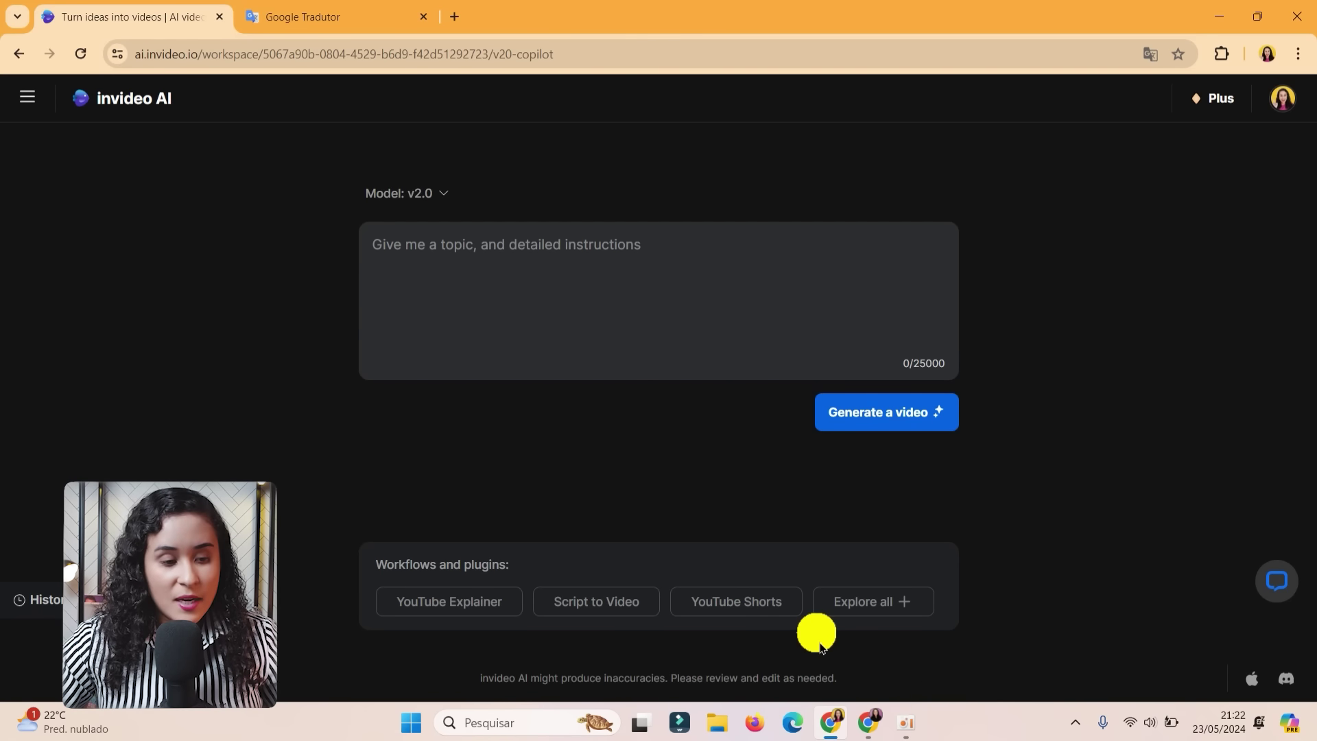
click(873, 604)
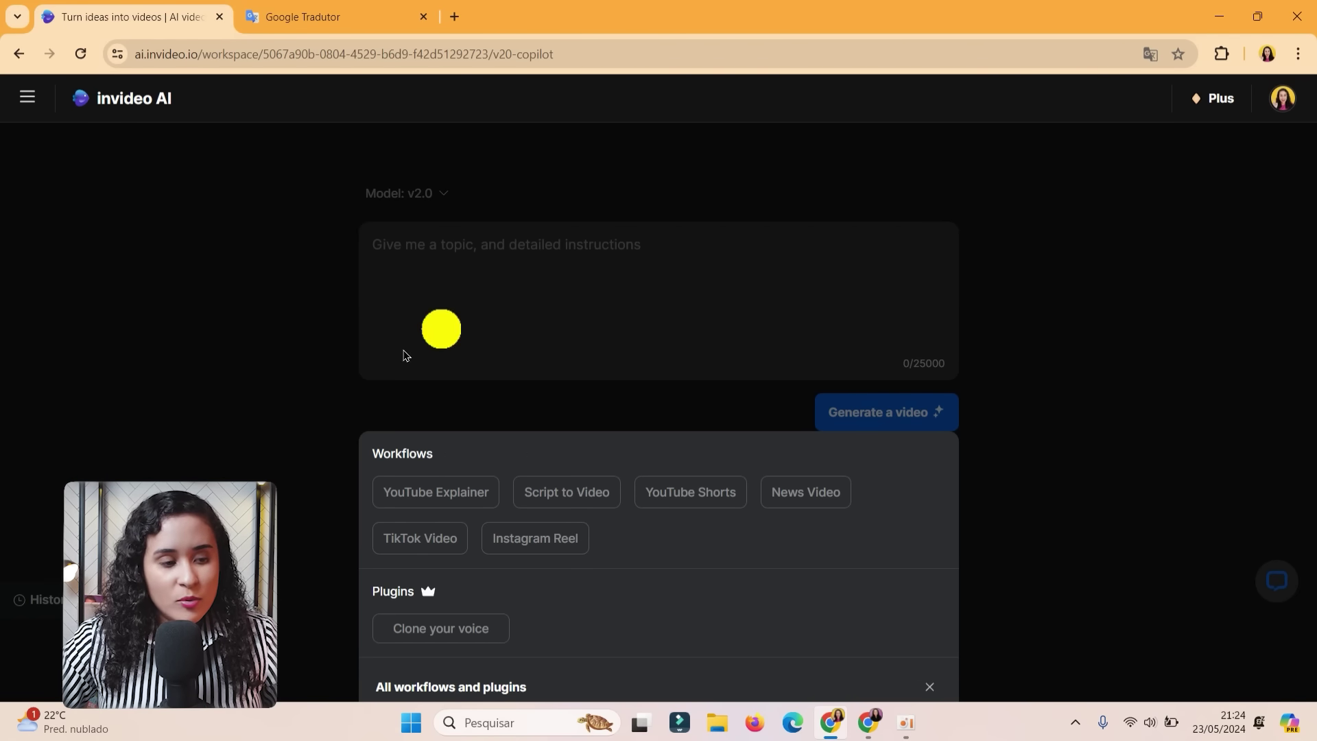
click(691, 499)
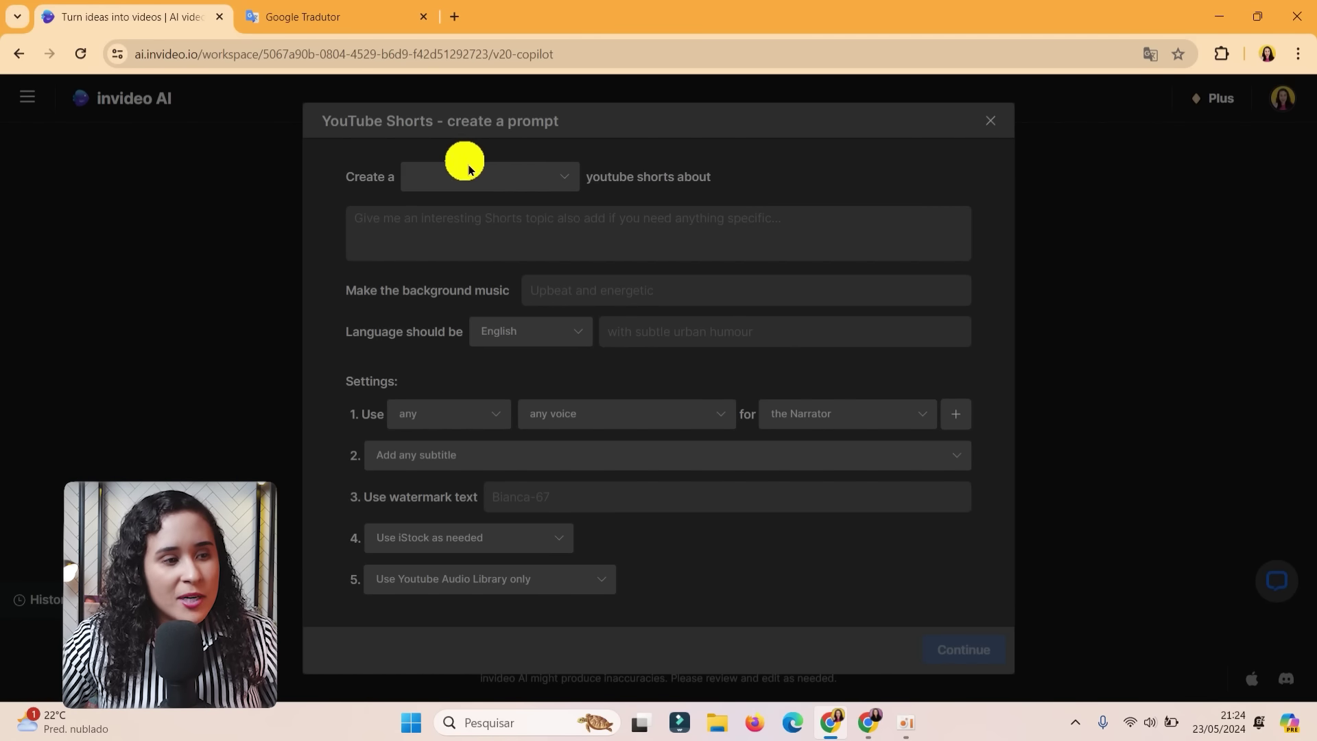
Set the pace of the YouTube Shorts video to "very fast paced".
click(490, 181)
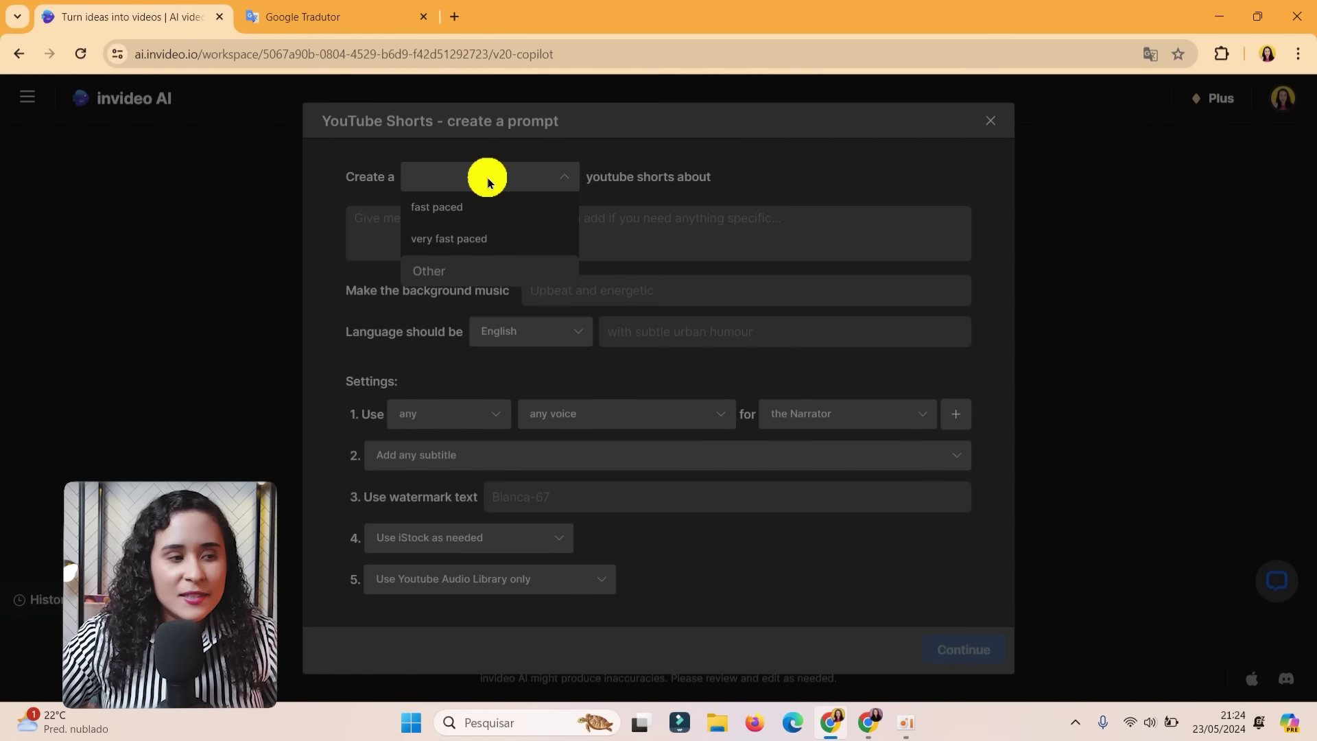
click(456, 250)
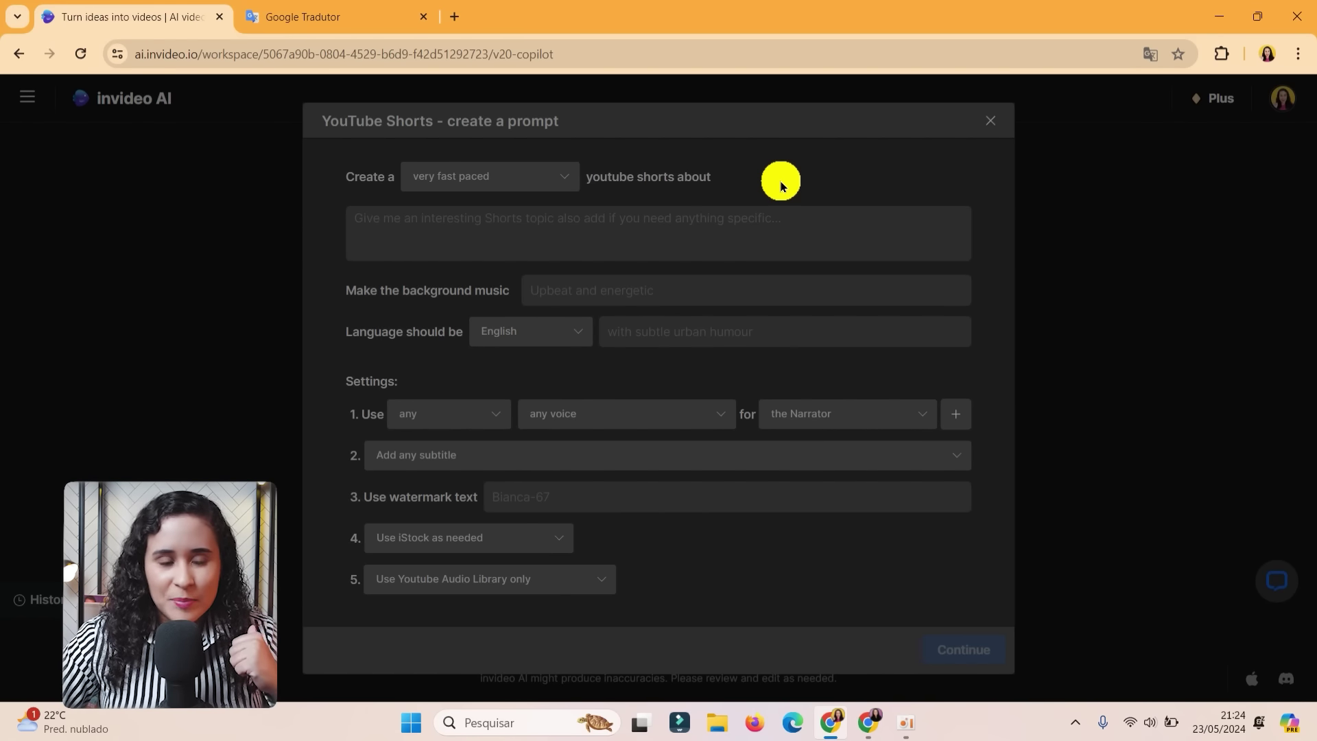
click(540, 173)
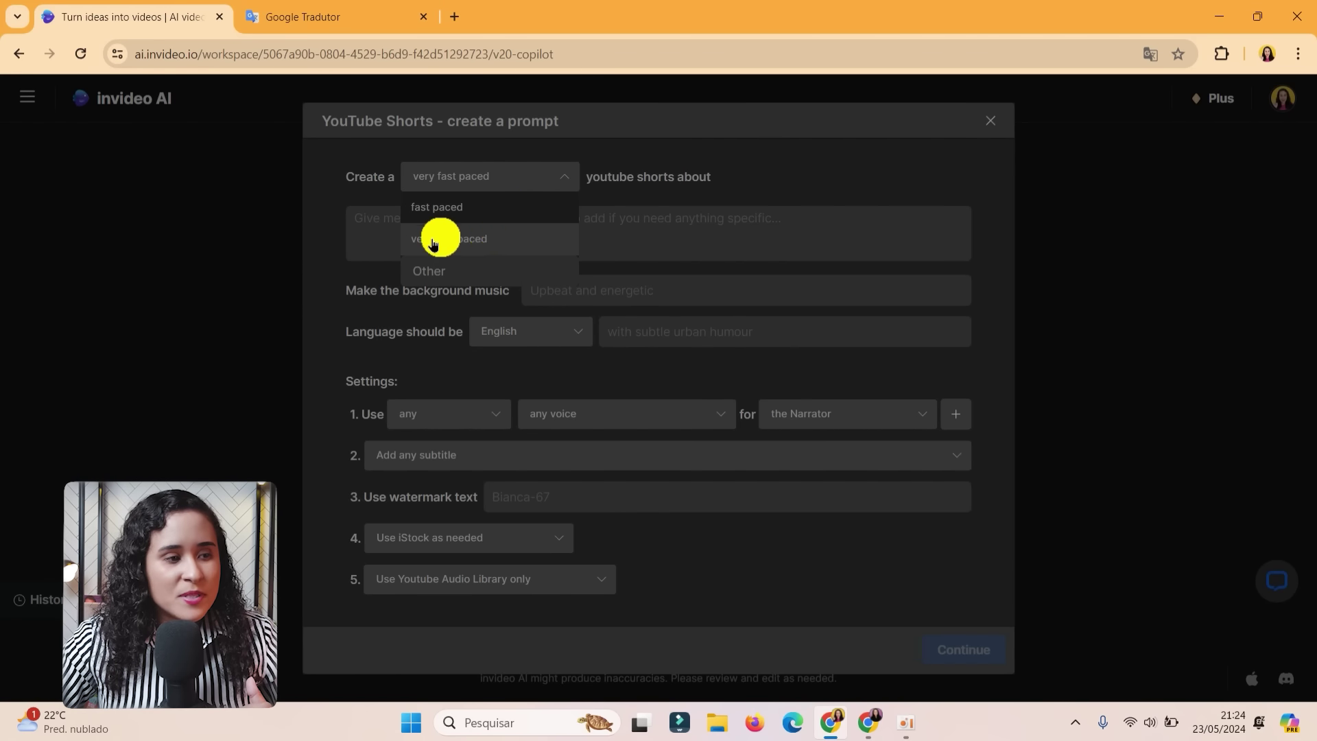
click(784, 164)
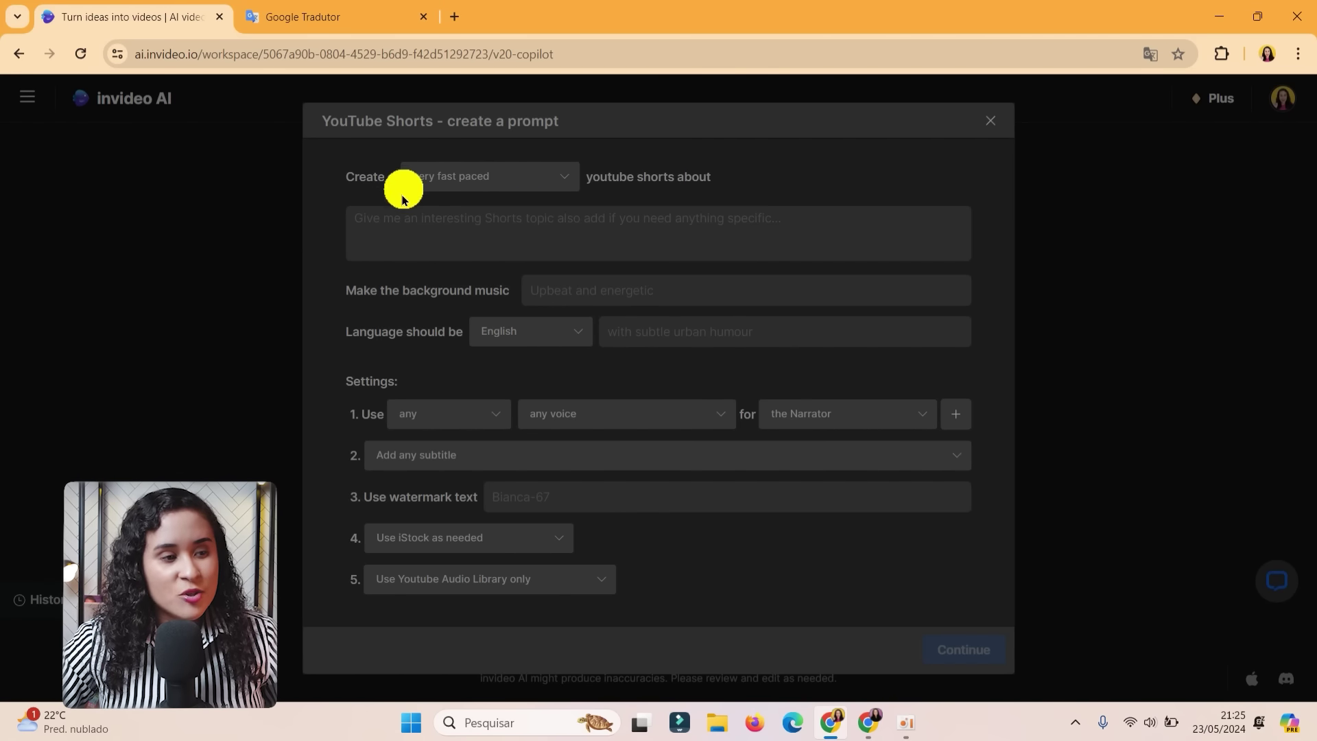
Switch to Google Translate, swap the languages to Portuguese to English and copy the English prompt about the law of gravity.
click(453, 218)
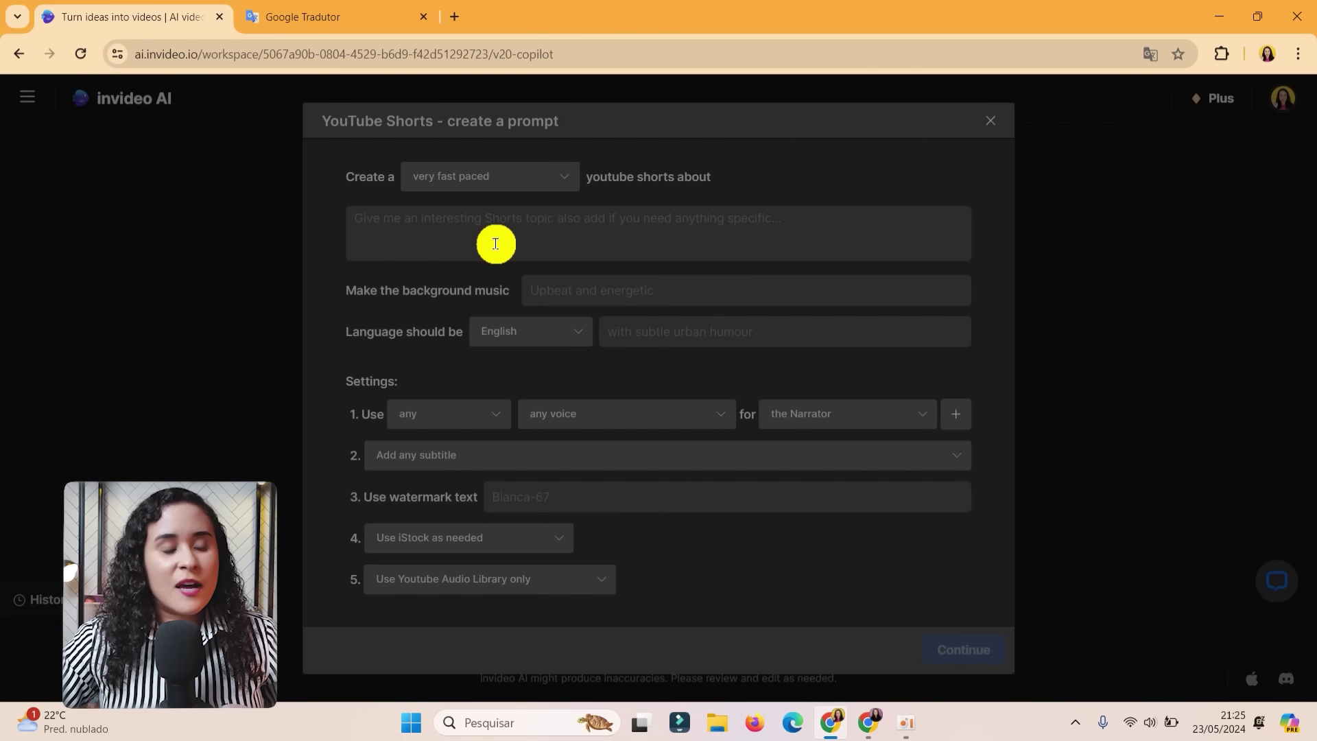
click(329, 18)
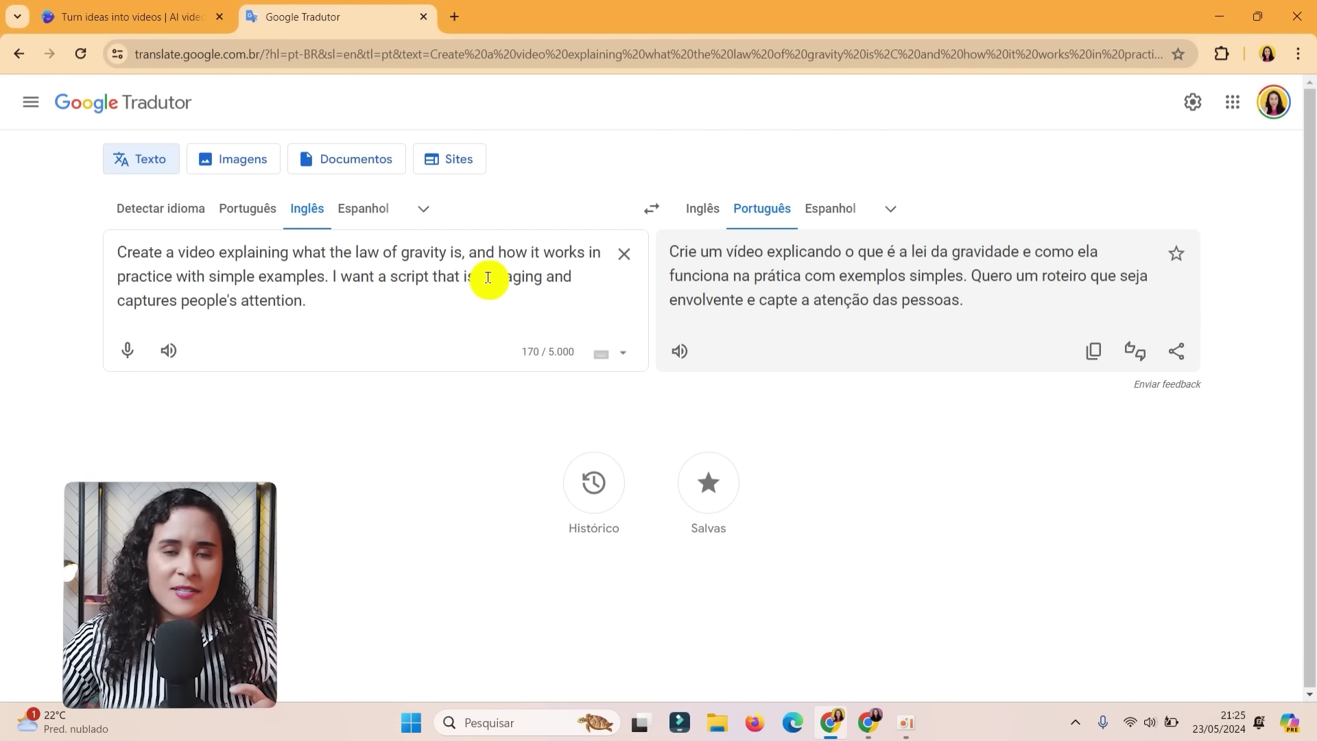
click(652, 209)
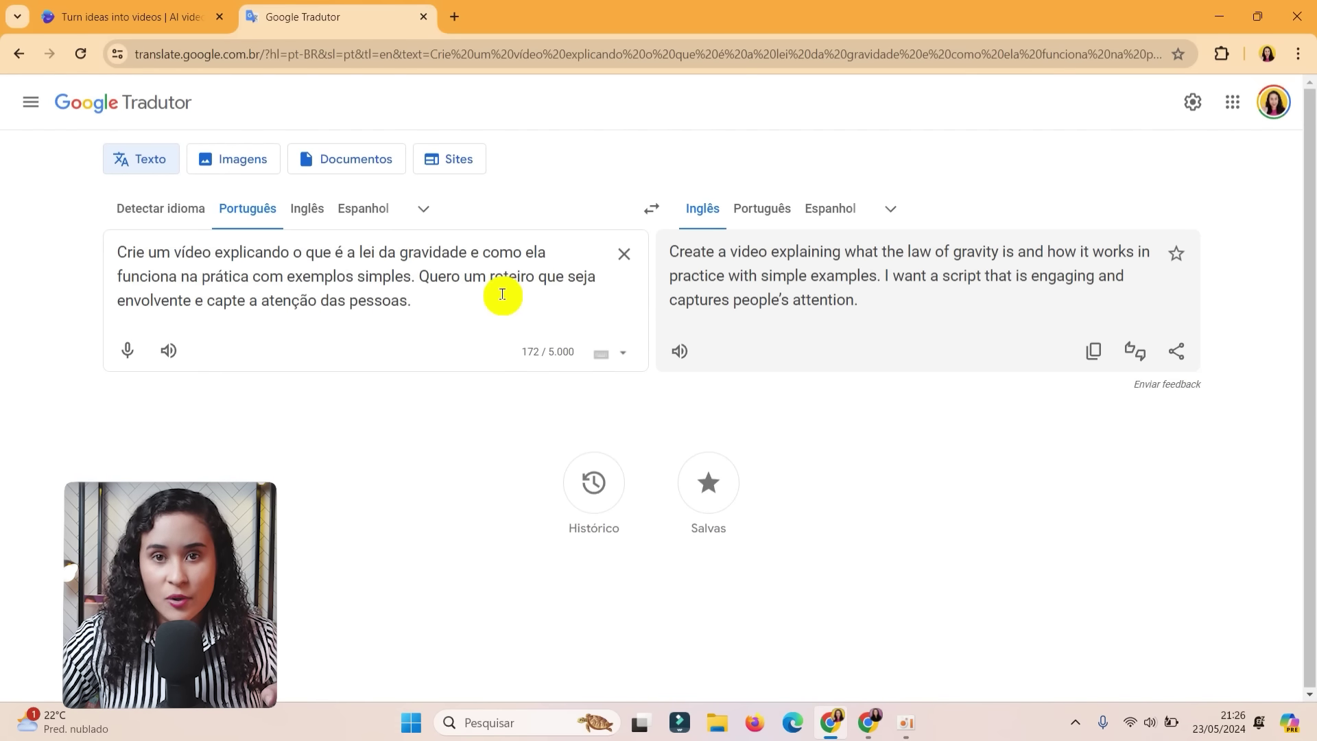
click(1096, 350)
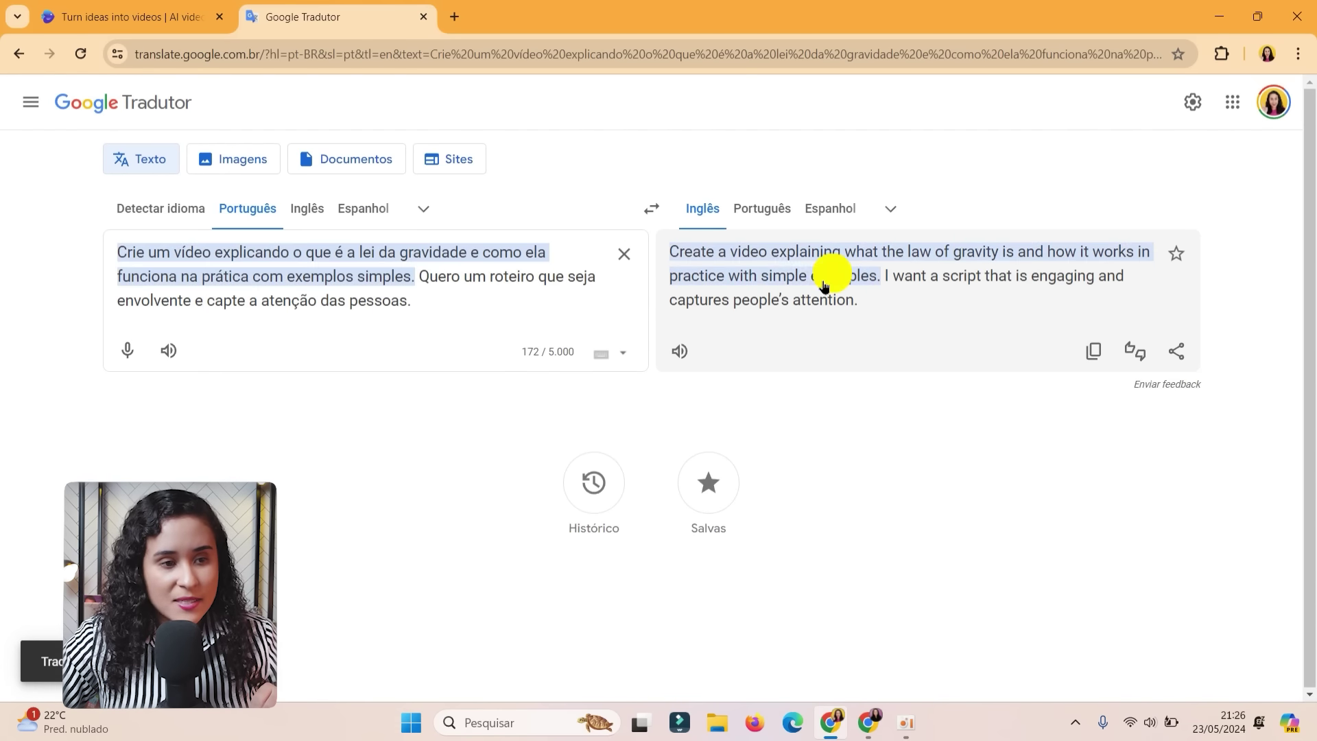
Switch back to invideo AI and enter the copied prompt on explaining the law of gravity with simple examples as the Shorts topic.
click(141, 19)
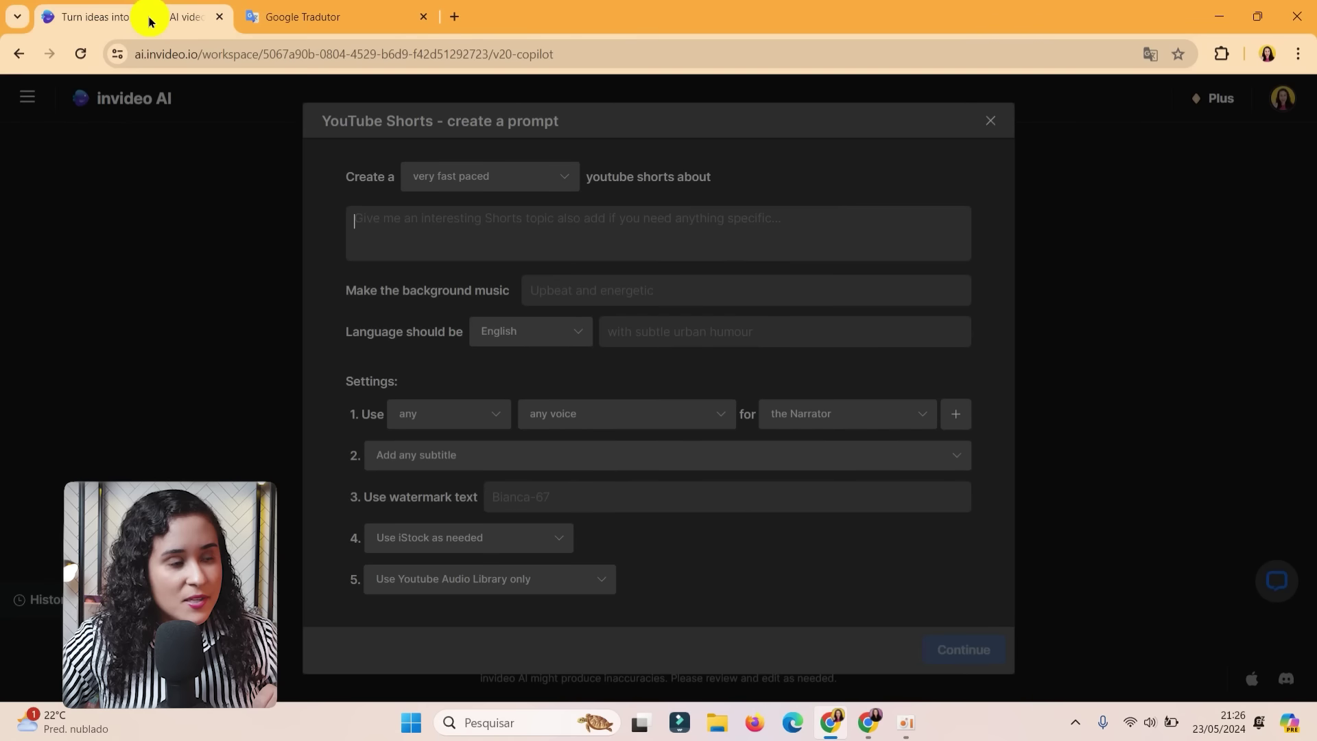
click(457, 228)
text(Create a video explaining what the law of gravity is and how it works in practice with simple examples. I want a script that is engaging and captures people's attention.)
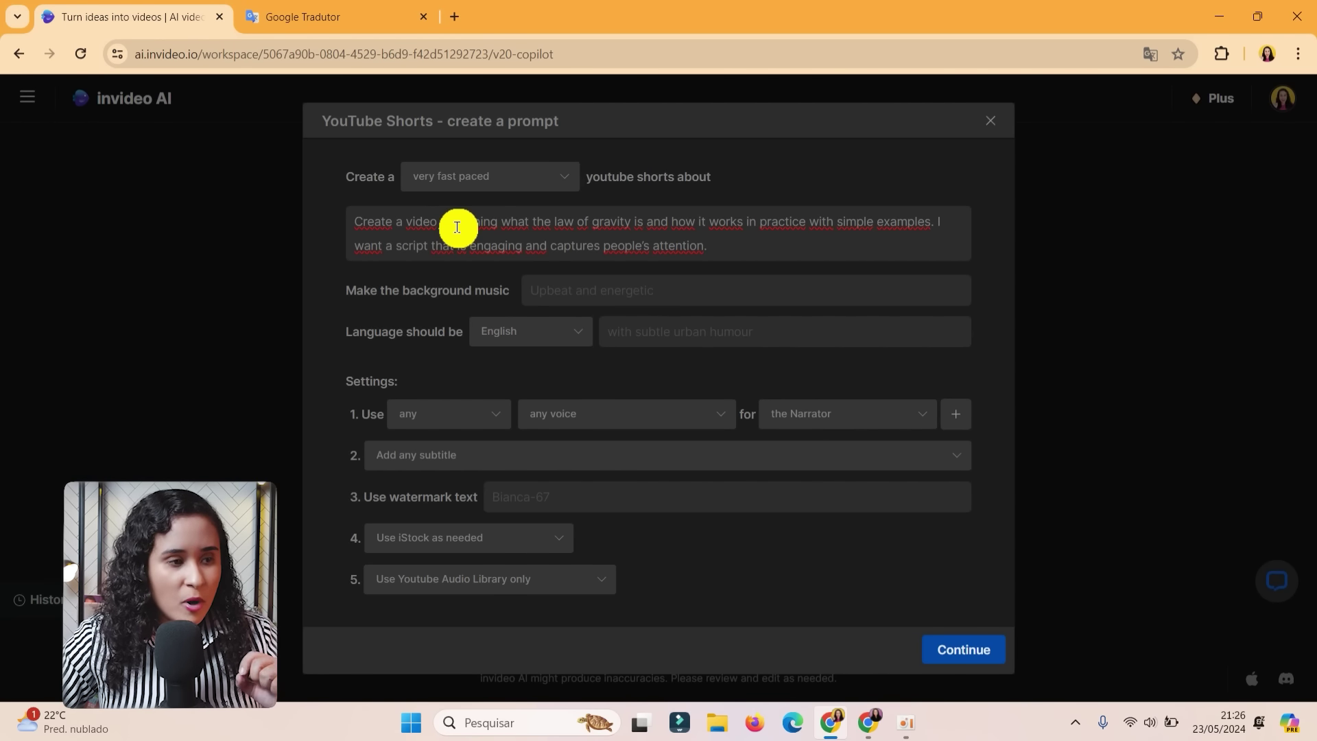
Set the background music style of the Shorts prompt to "enigmatic".
drag(344, 294, 515, 312)
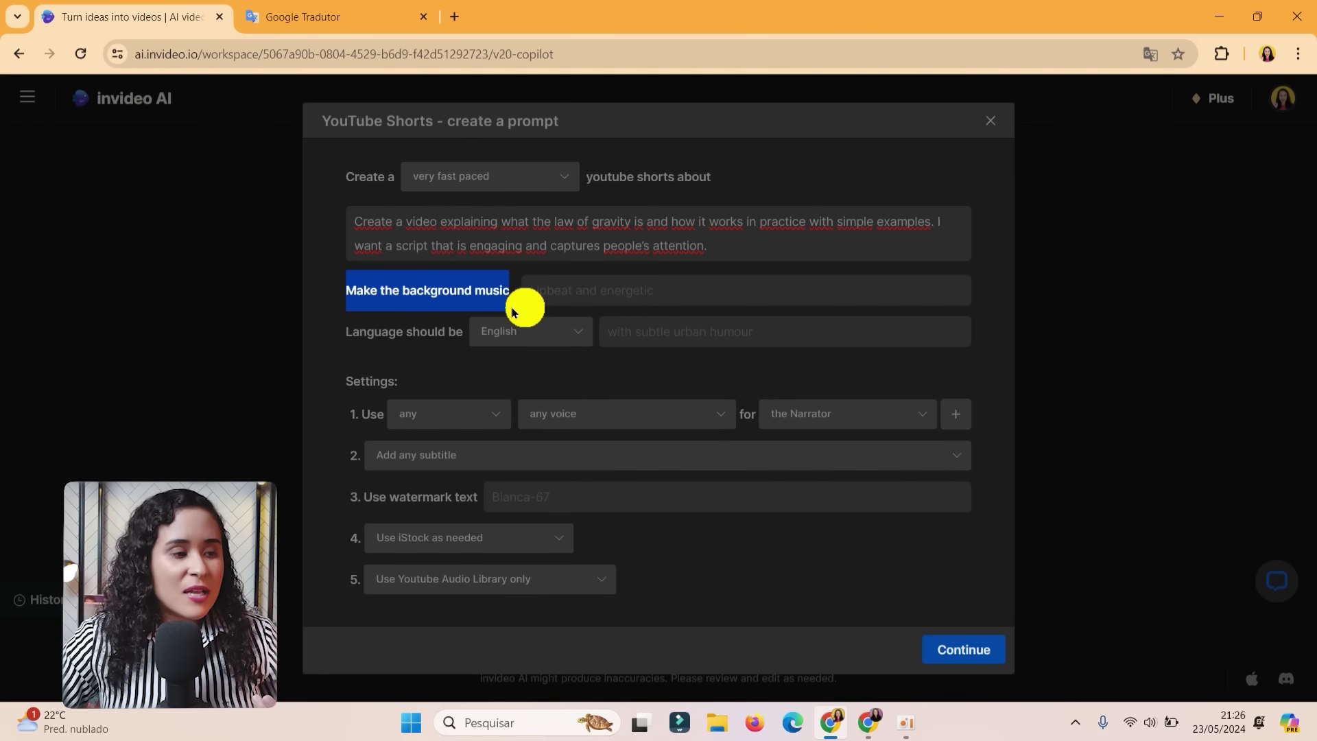
click(440, 318)
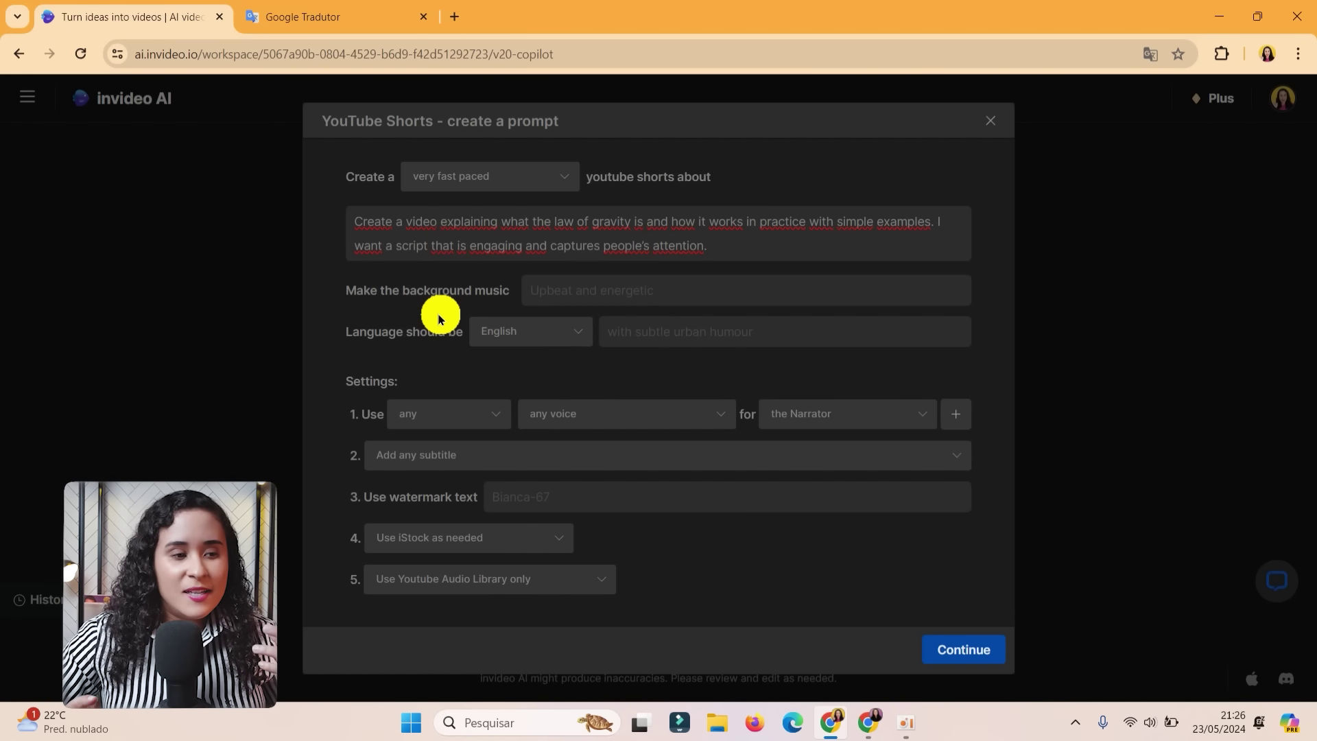
click(576, 297)
text(enigmatic)
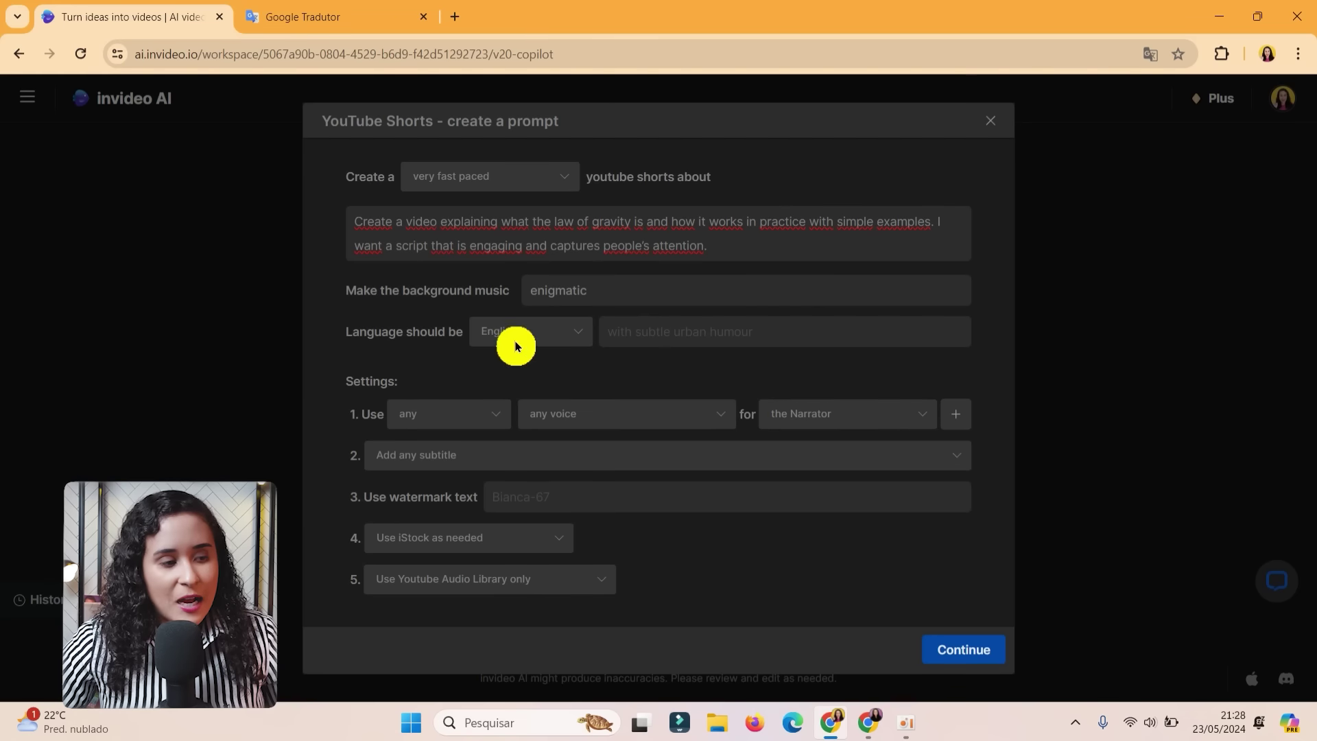
Set the video language to Portuguese with a "professional and curious tone", and check that phrase in Google Translate before returning to invideo AI.
drag(347, 332, 485, 361)
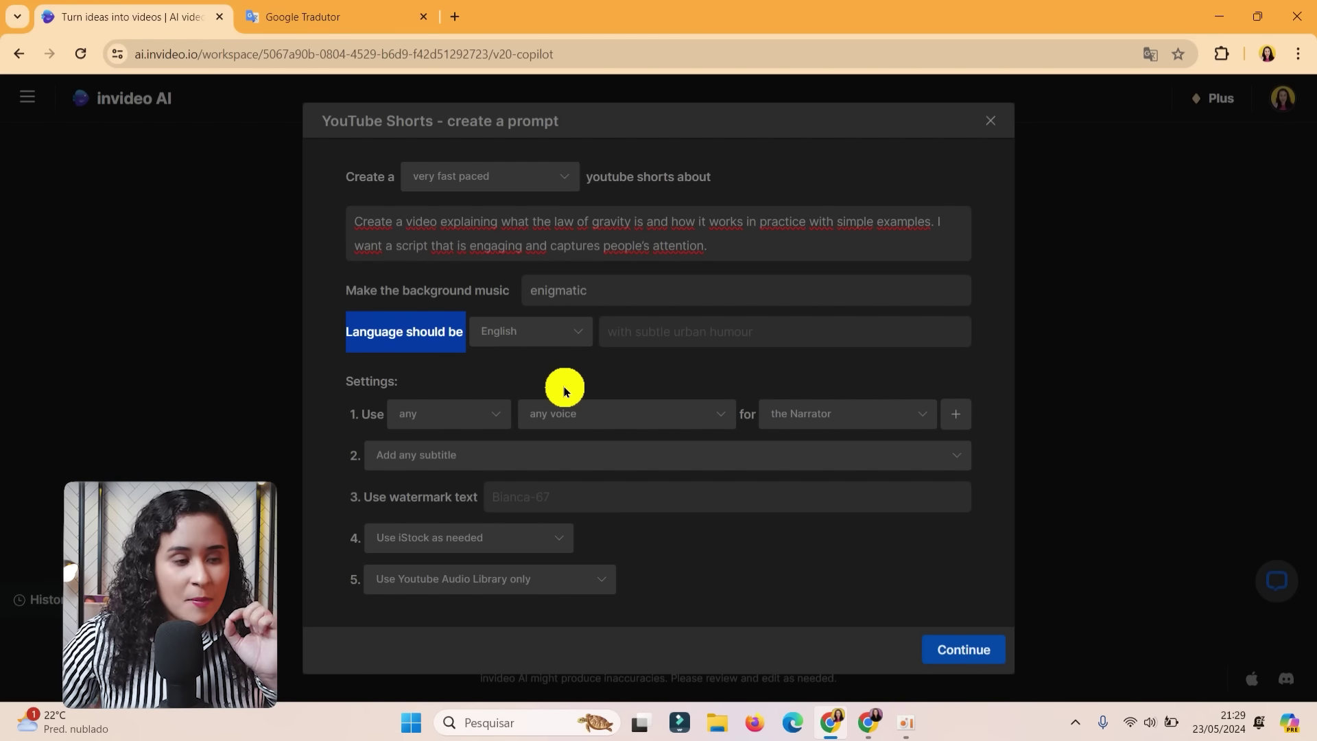
click(588, 378)
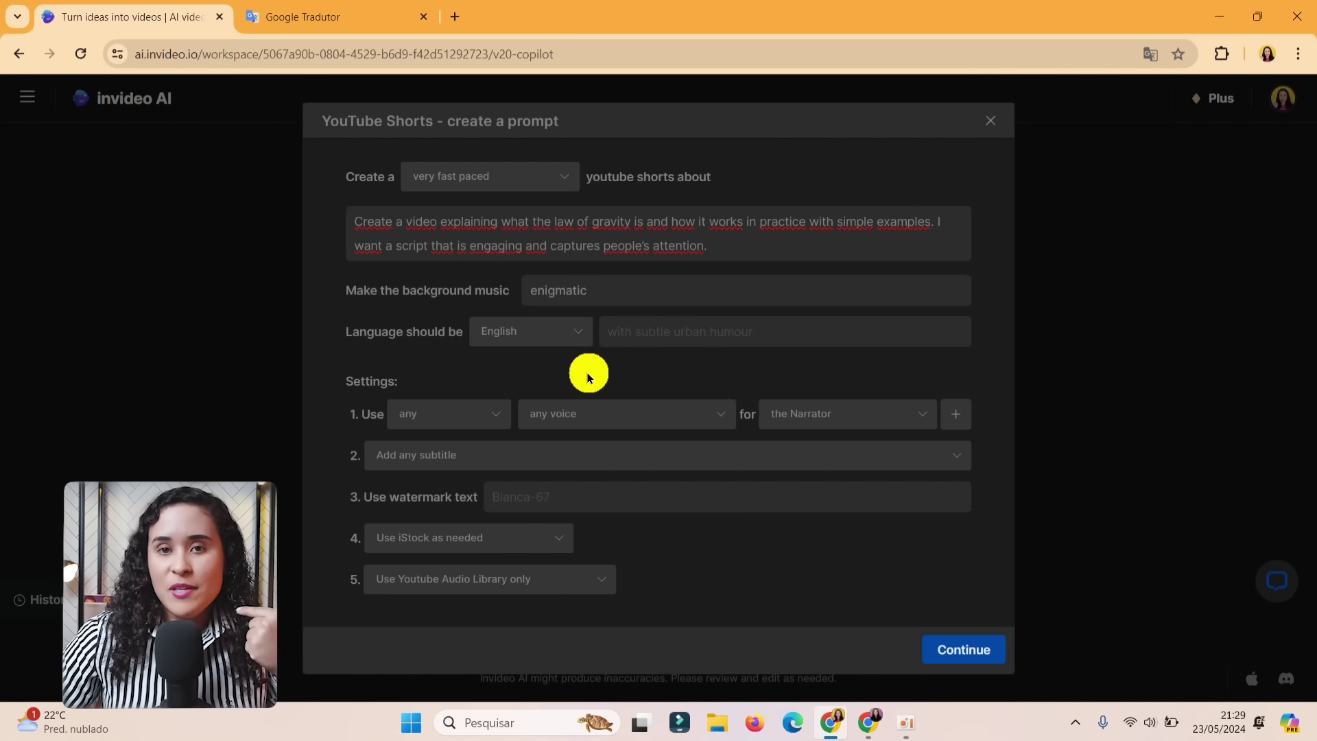
click(535, 332)
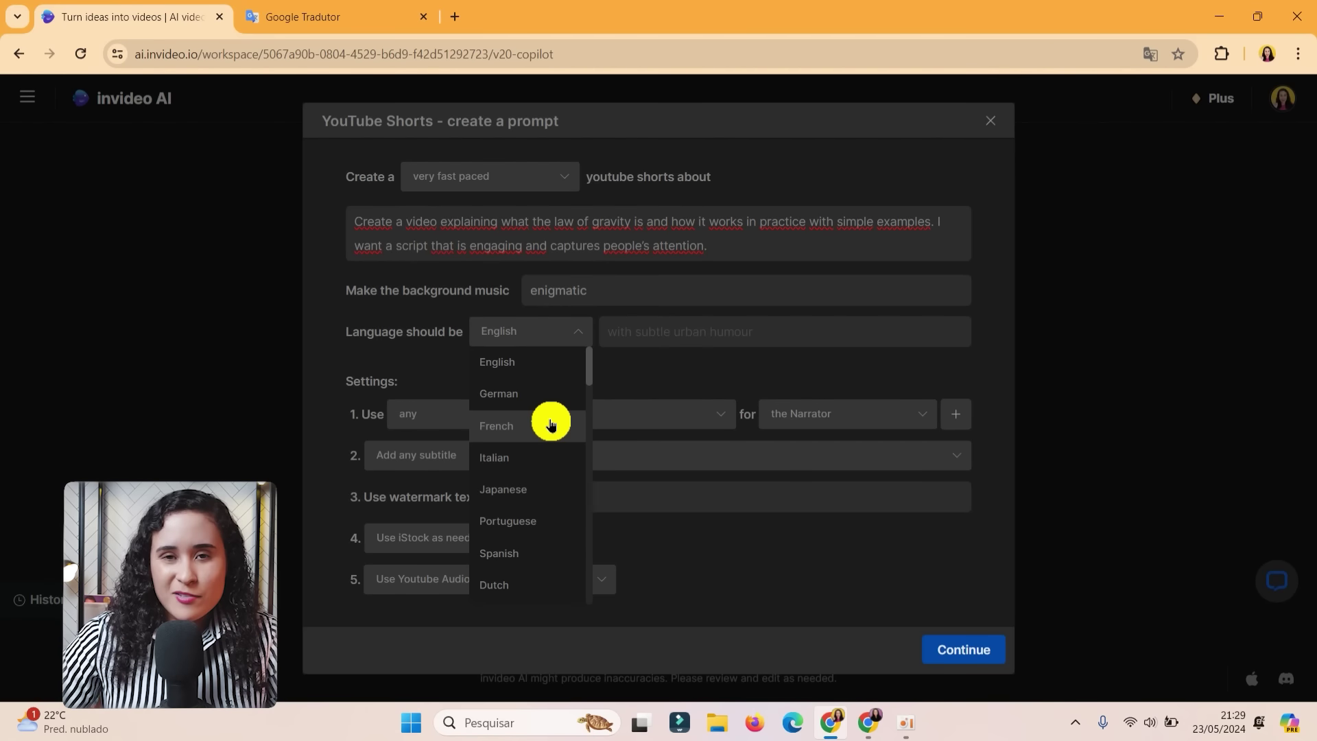
click(643, 381)
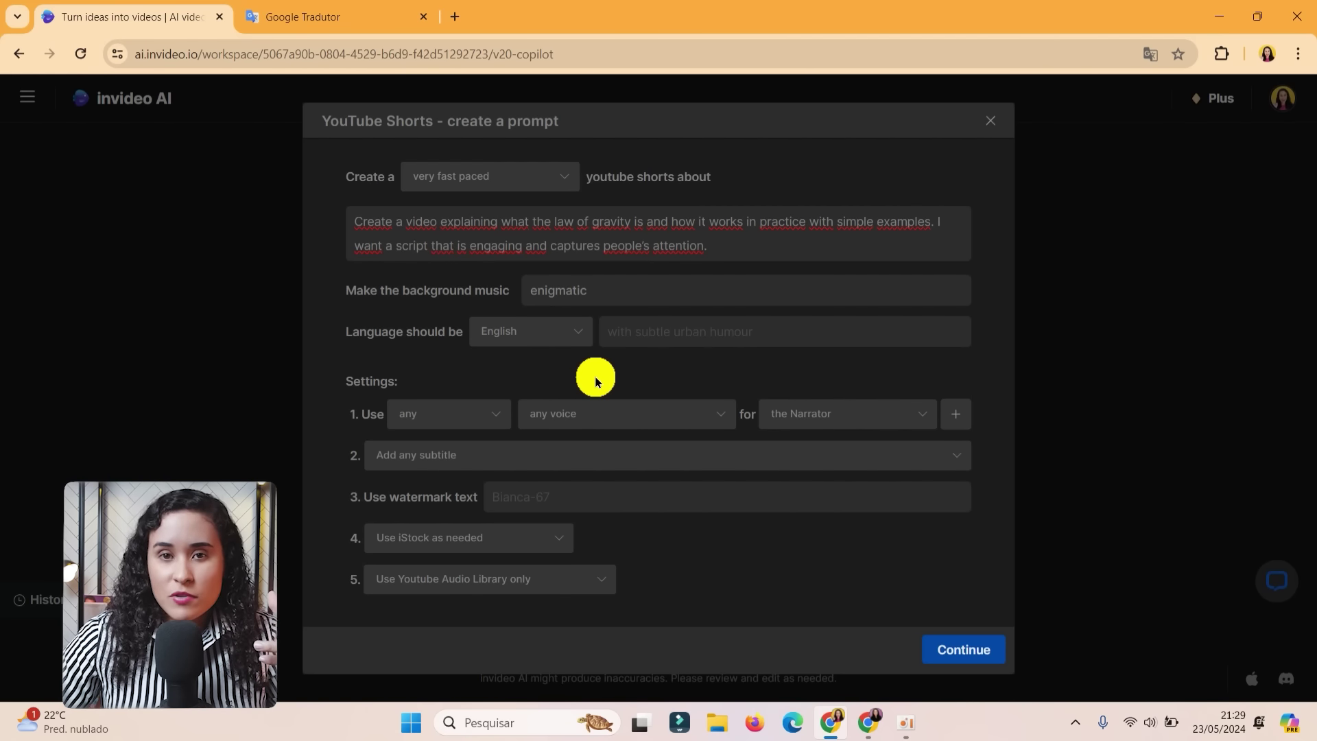
click(557, 336)
scroll(547, 480, down, 5)
scroll(547, 494, down, 10)
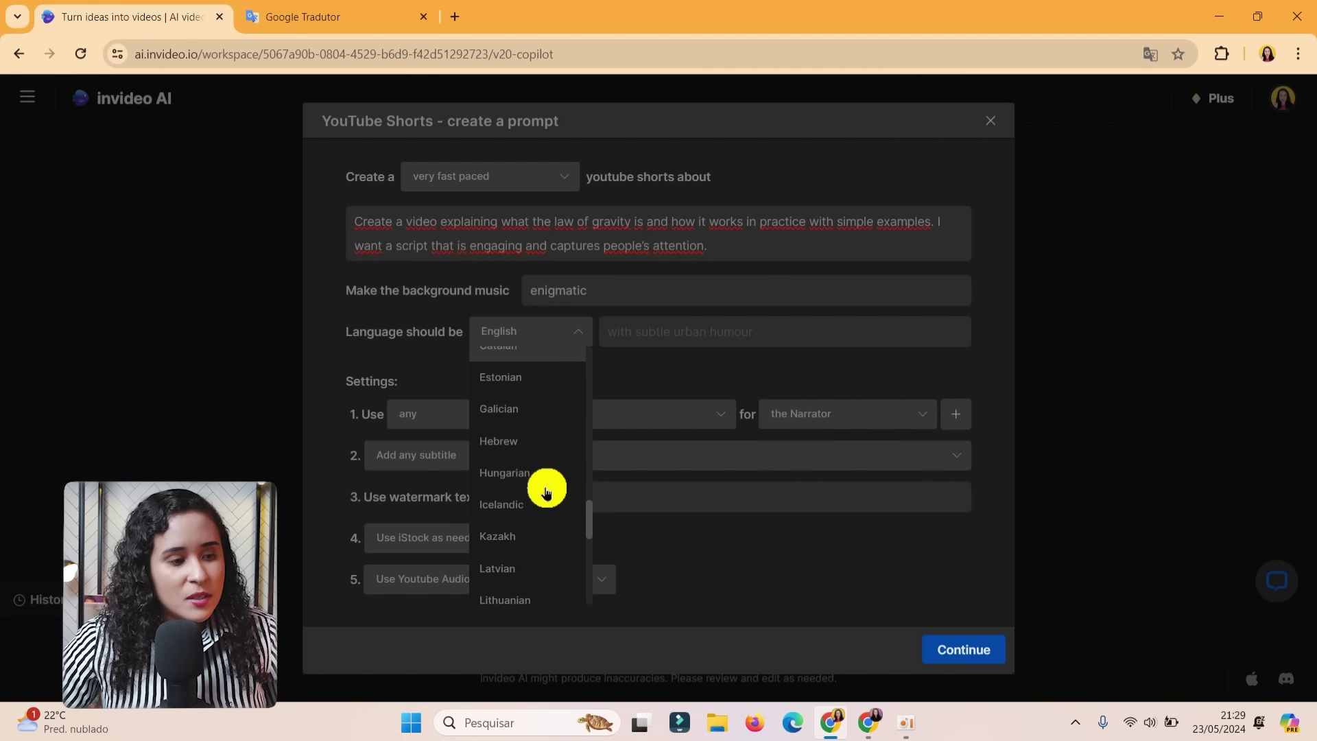
scroll(546, 494, up, 12)
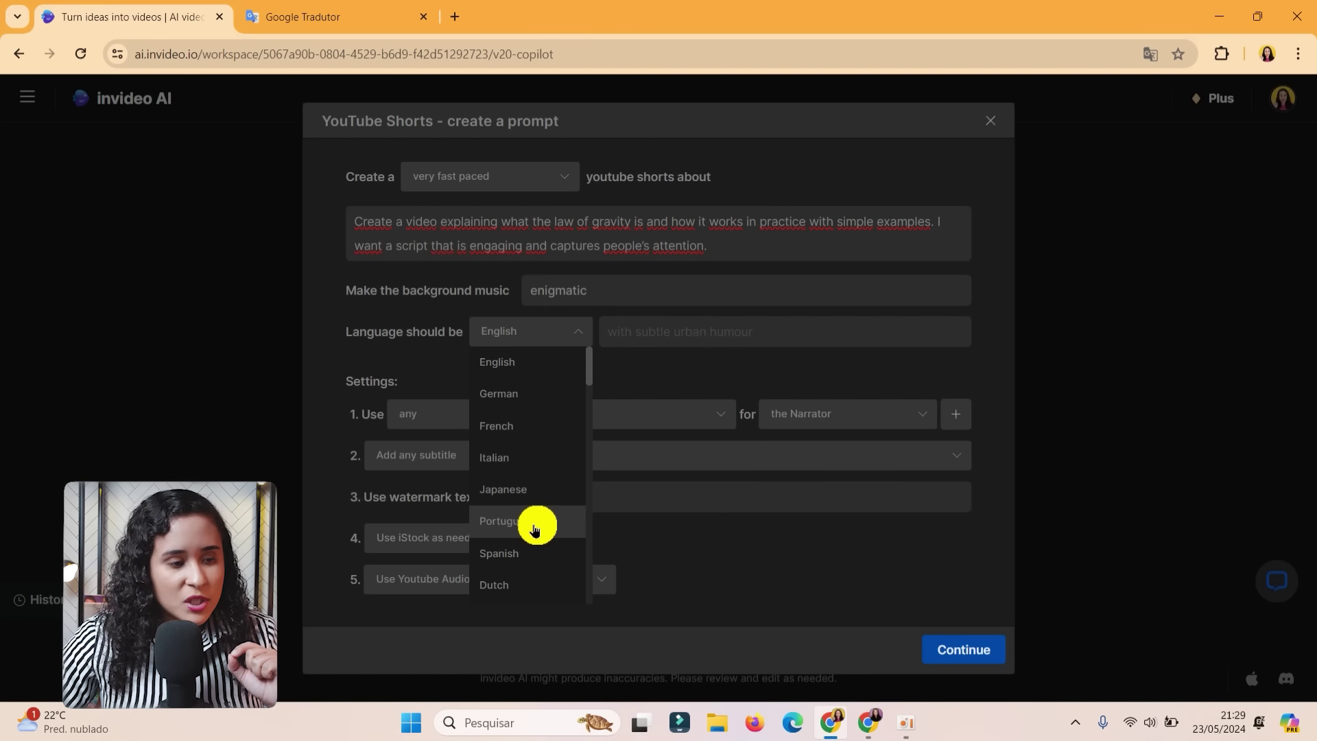
click(527, 523)
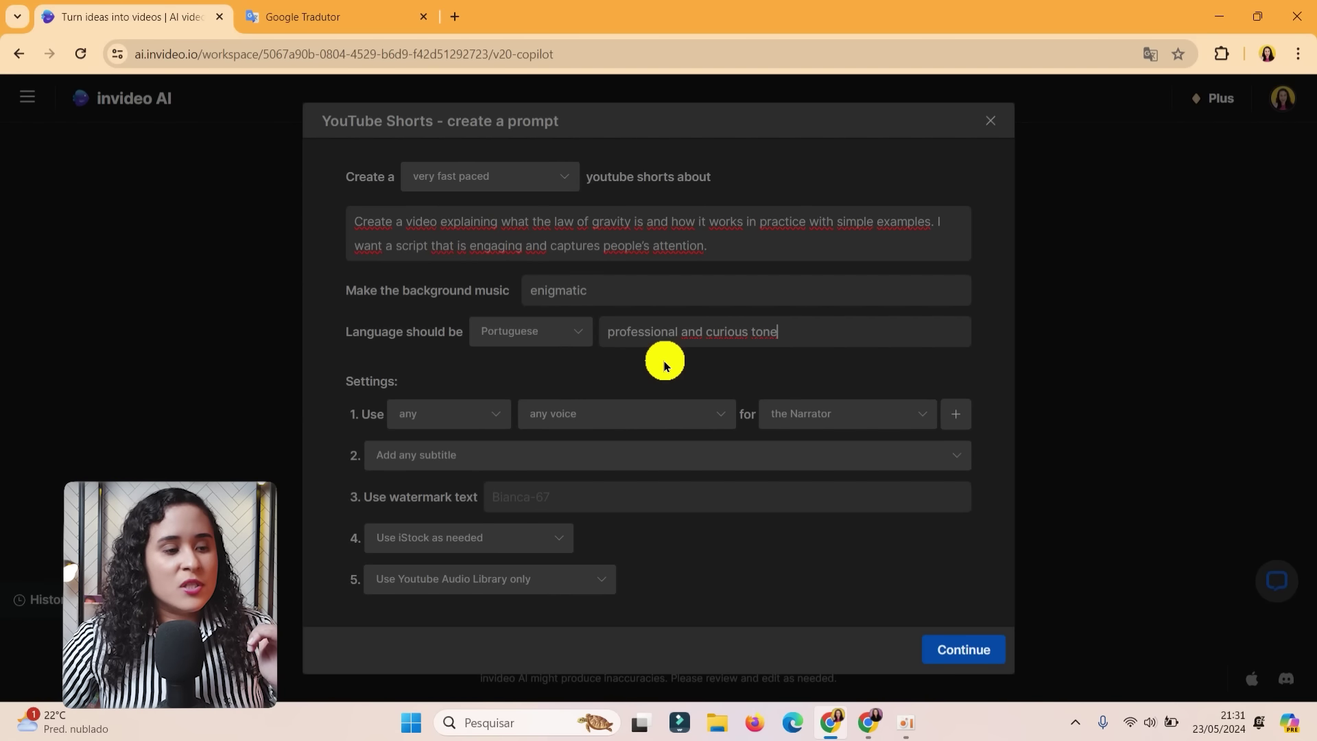
click(322, 17)
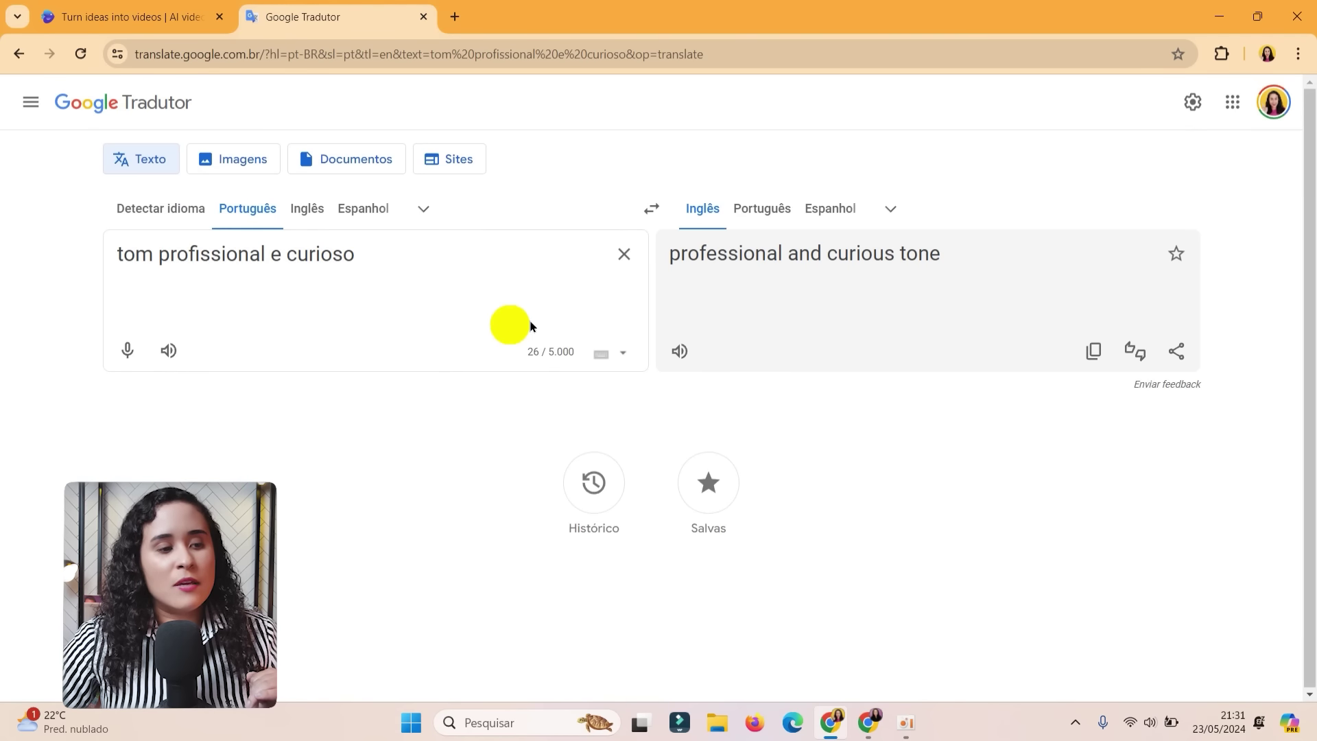
click(176, 17)
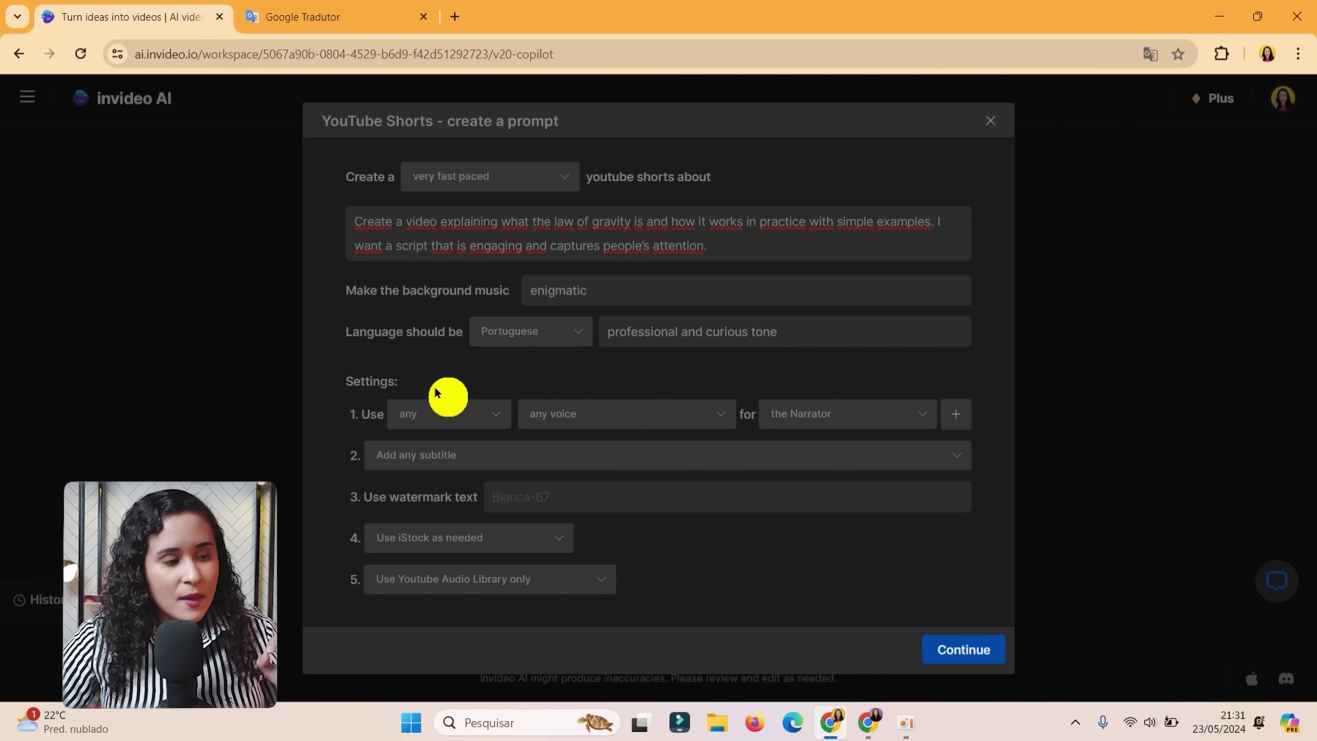
Choose "Voice 1 - User's voice" as the voice for the Narrator.
click(450, 415)
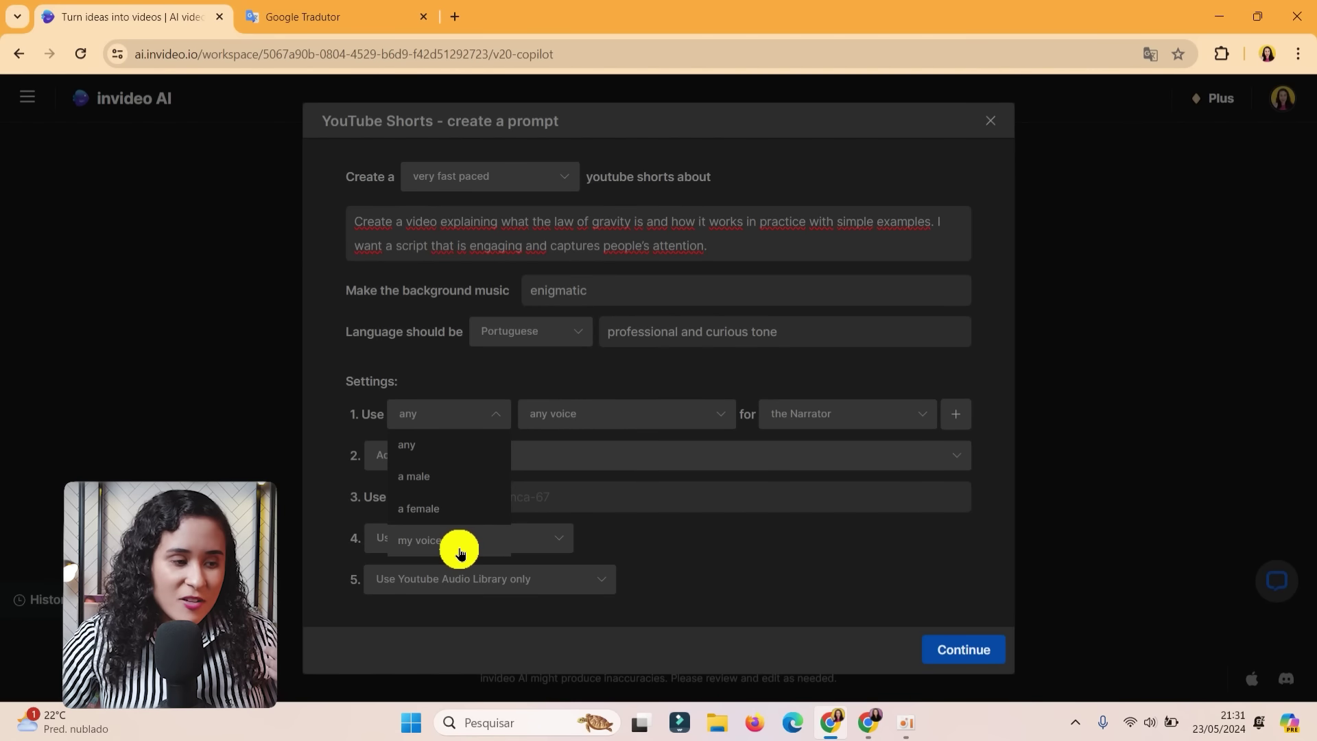
click(438, 414)
click(637, 416)
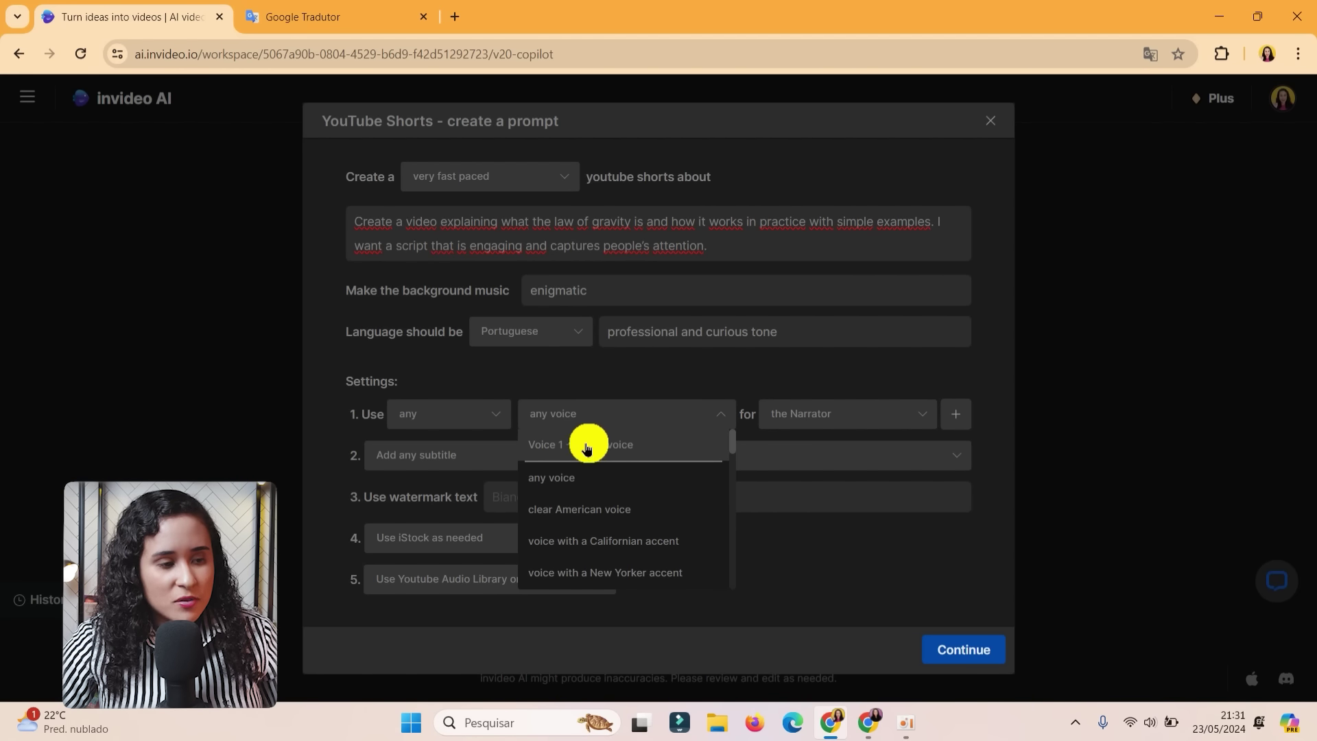
click(614, 445)
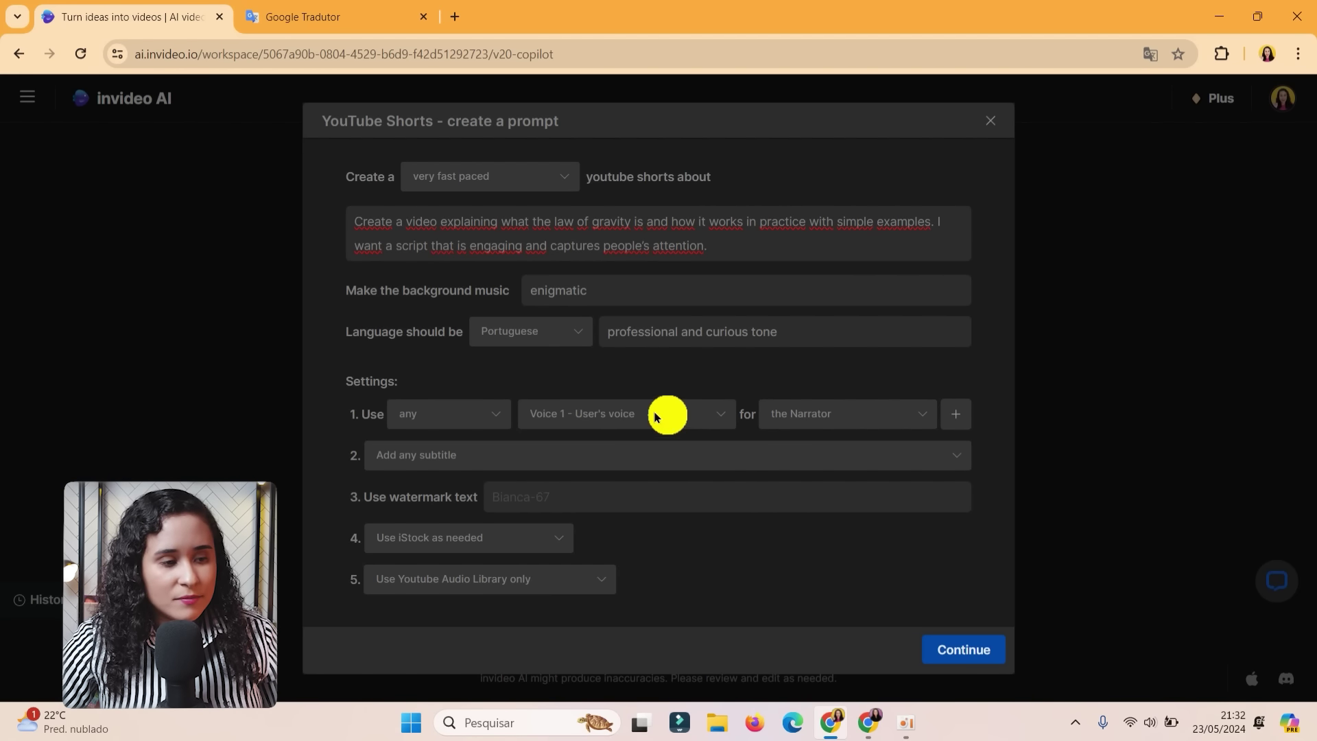
click(891, 418)
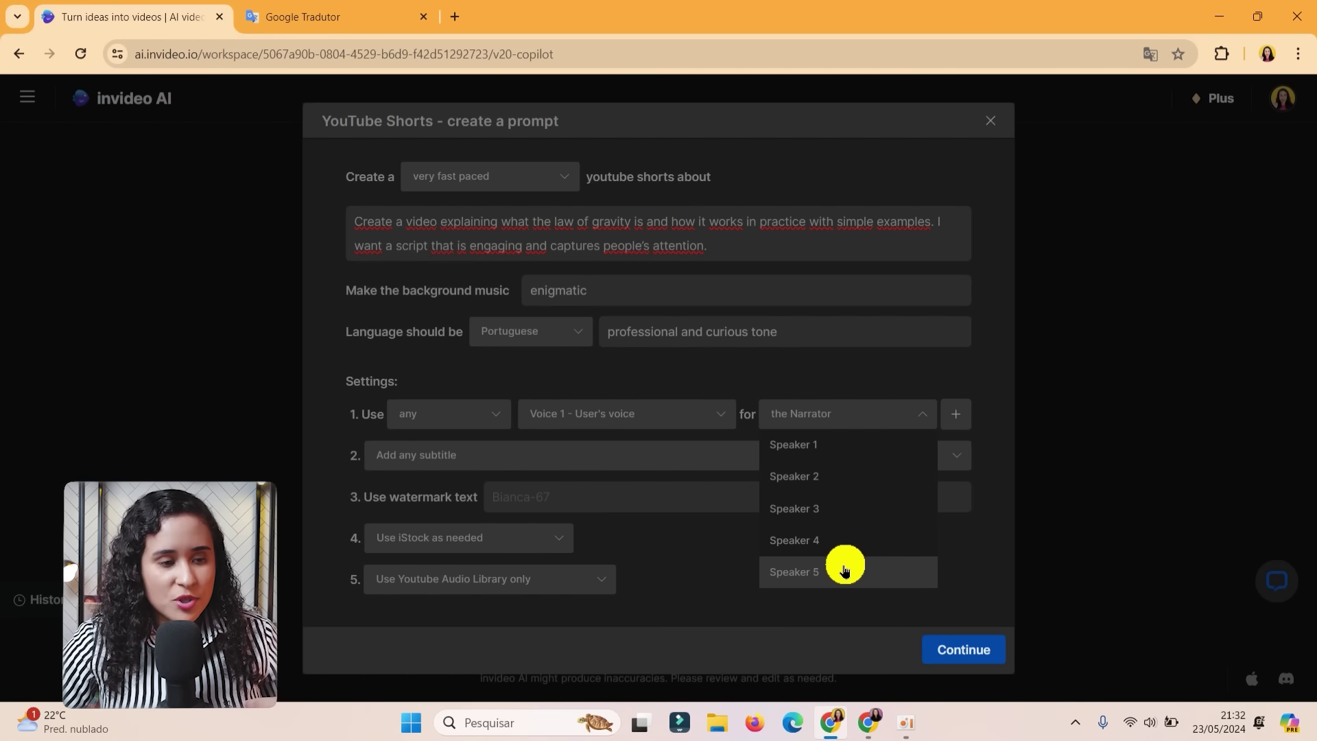
click(816, 376)
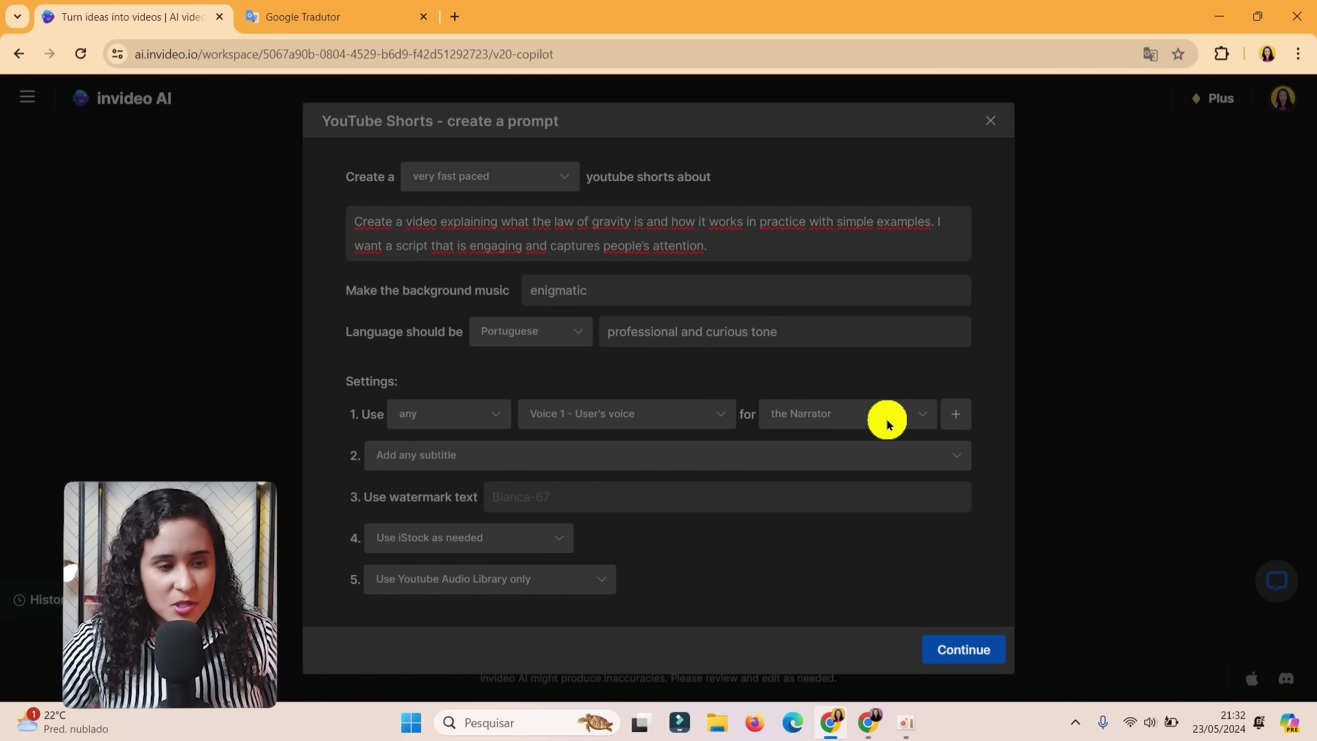
Look through the subtitle styles and choose "Add clean subtitles with outline".
double_click(353, 455)
click(512, 460)
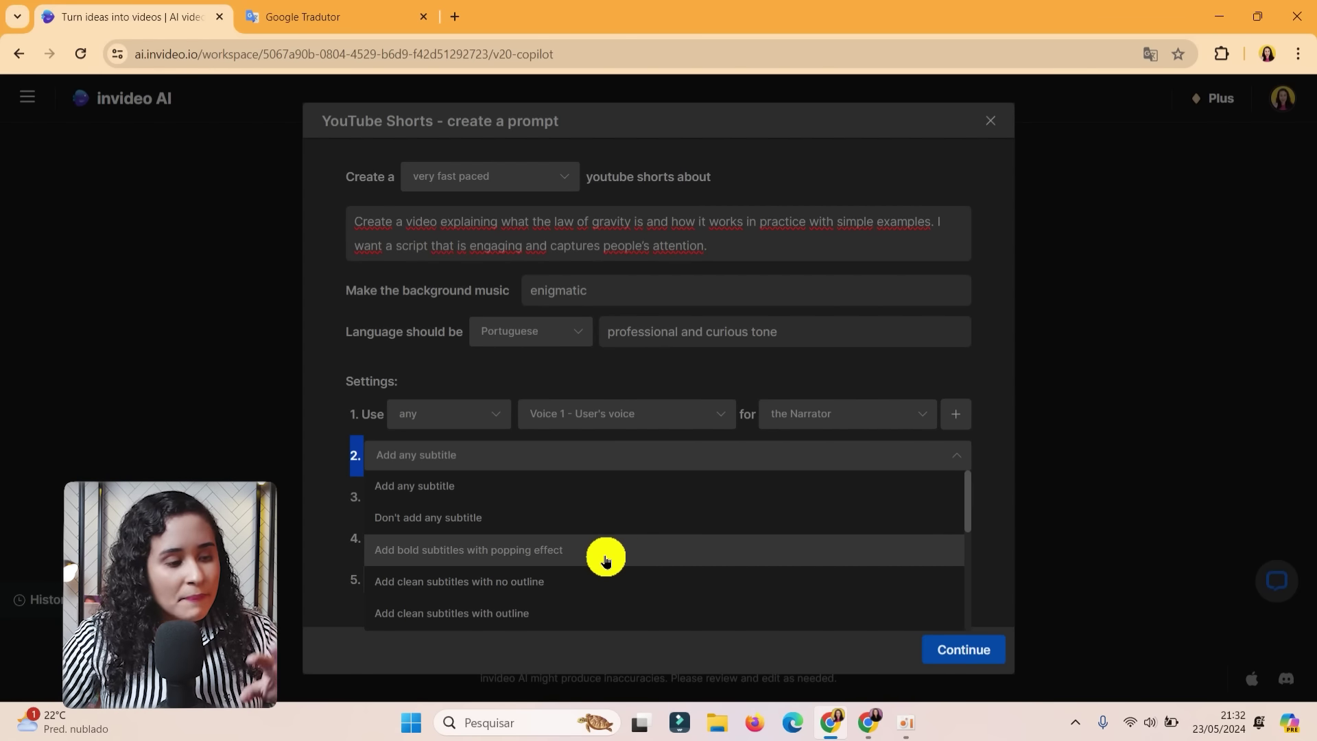
scroll(591, 537, down, 5)
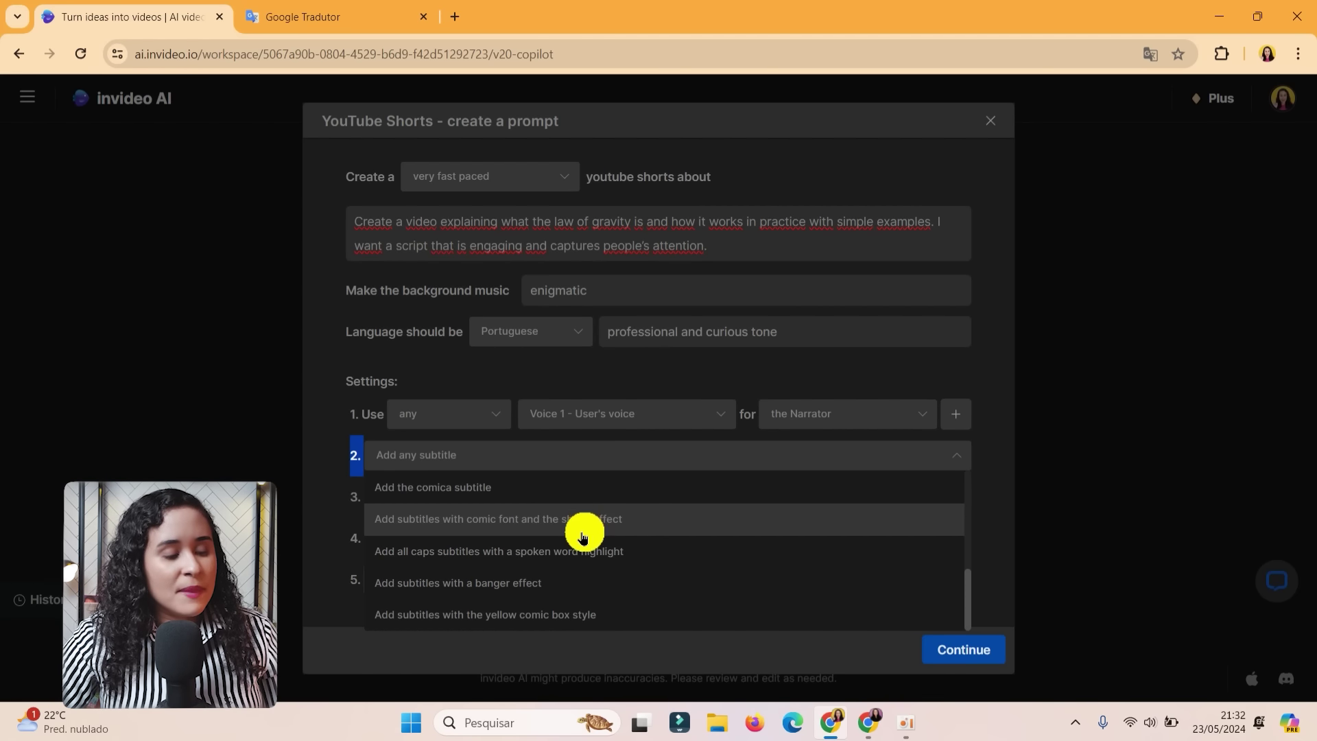
scroll(587, 538, up, 5)
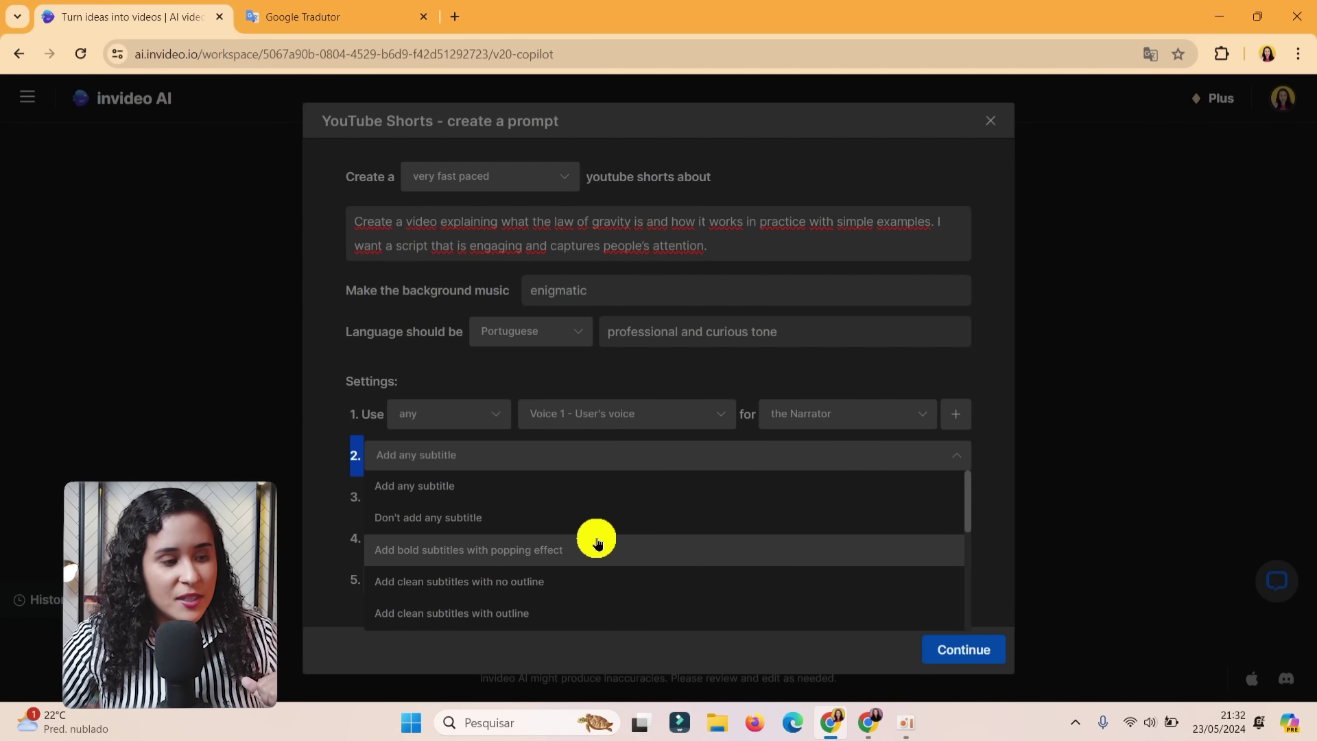
click(450, 517)
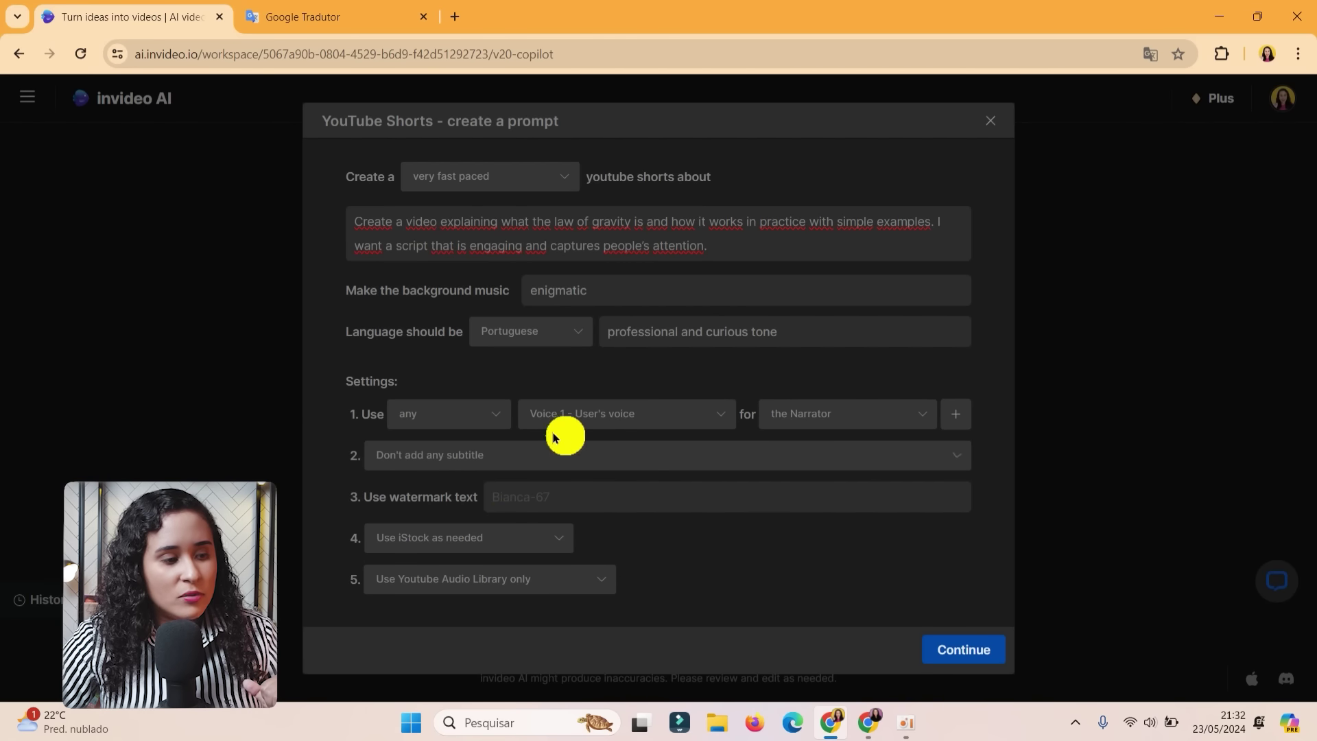
click(585, 460)
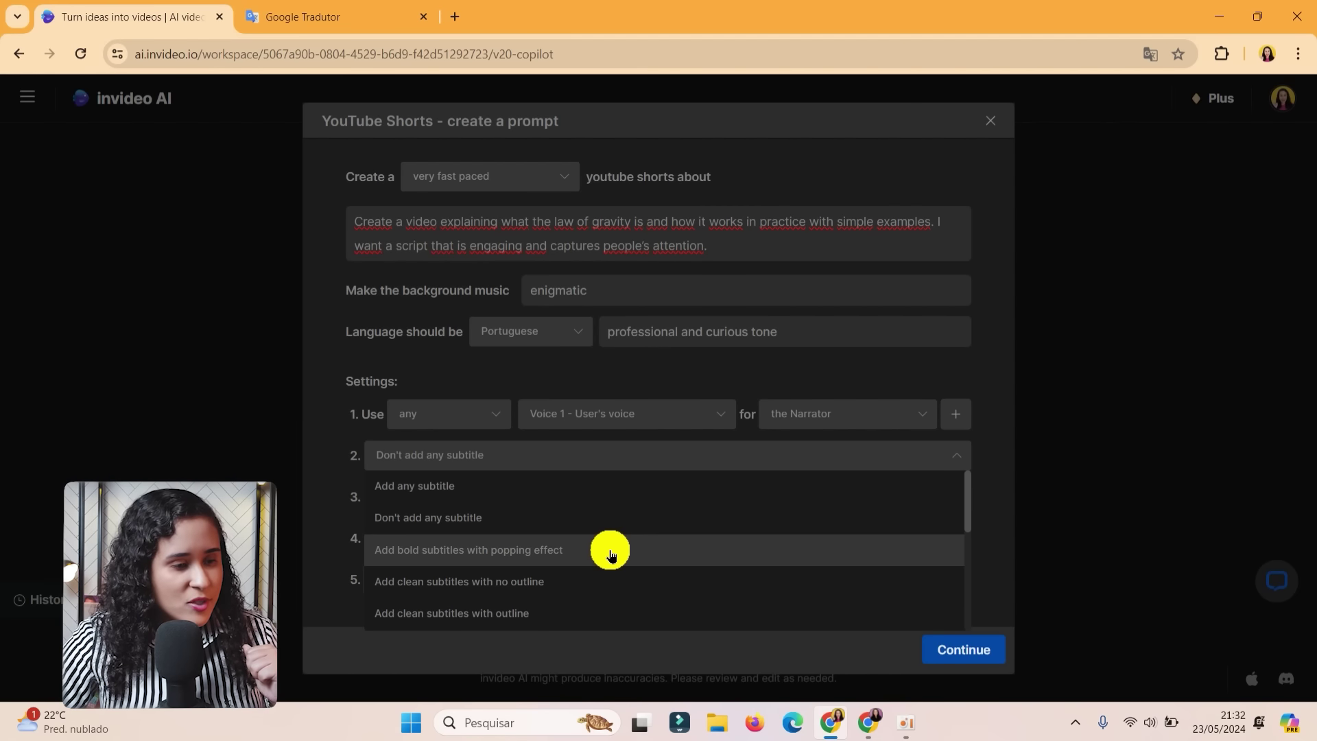
scroll(604, 545, down, 2)
scroll(612, 547, up, 2)
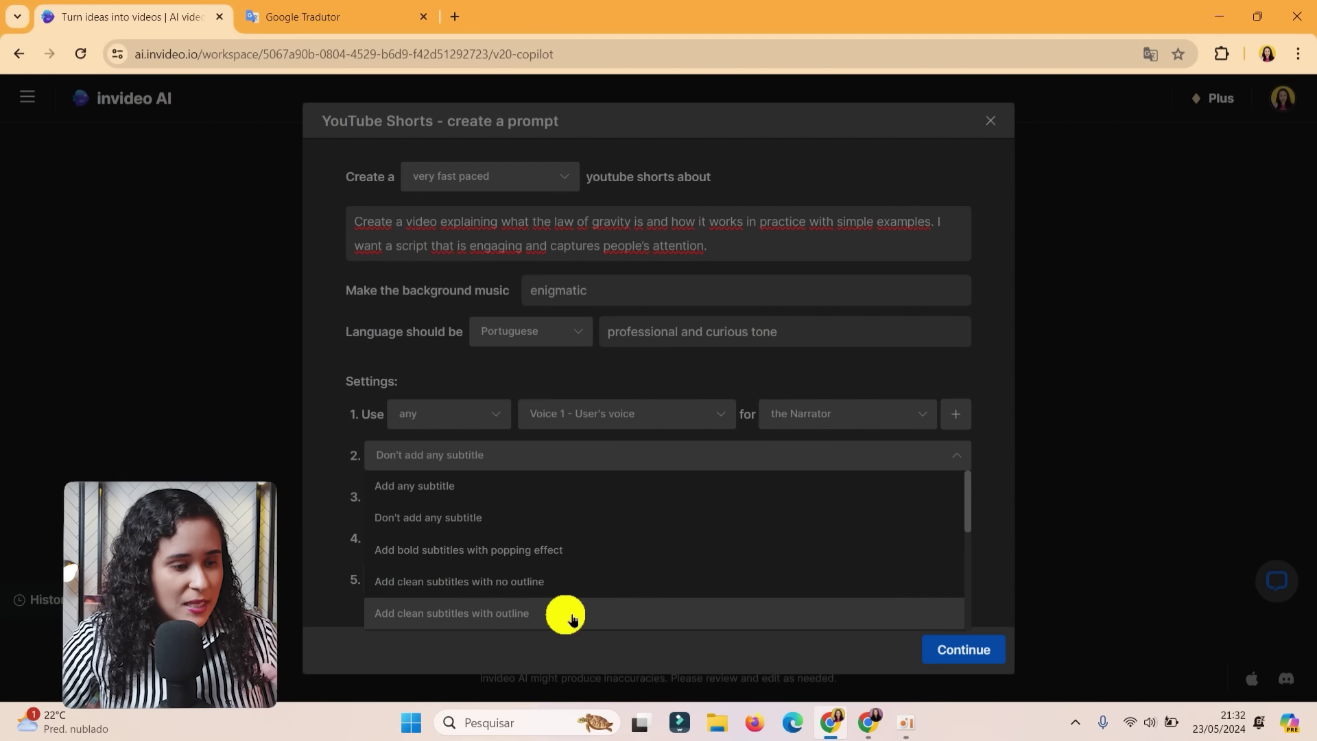
click(517, 619)
Keep "Use iStock as needed" and "Use Youtube Audio Library only" without watermark text, and submit the prompt form.
drag(350, 500, 478, 497)
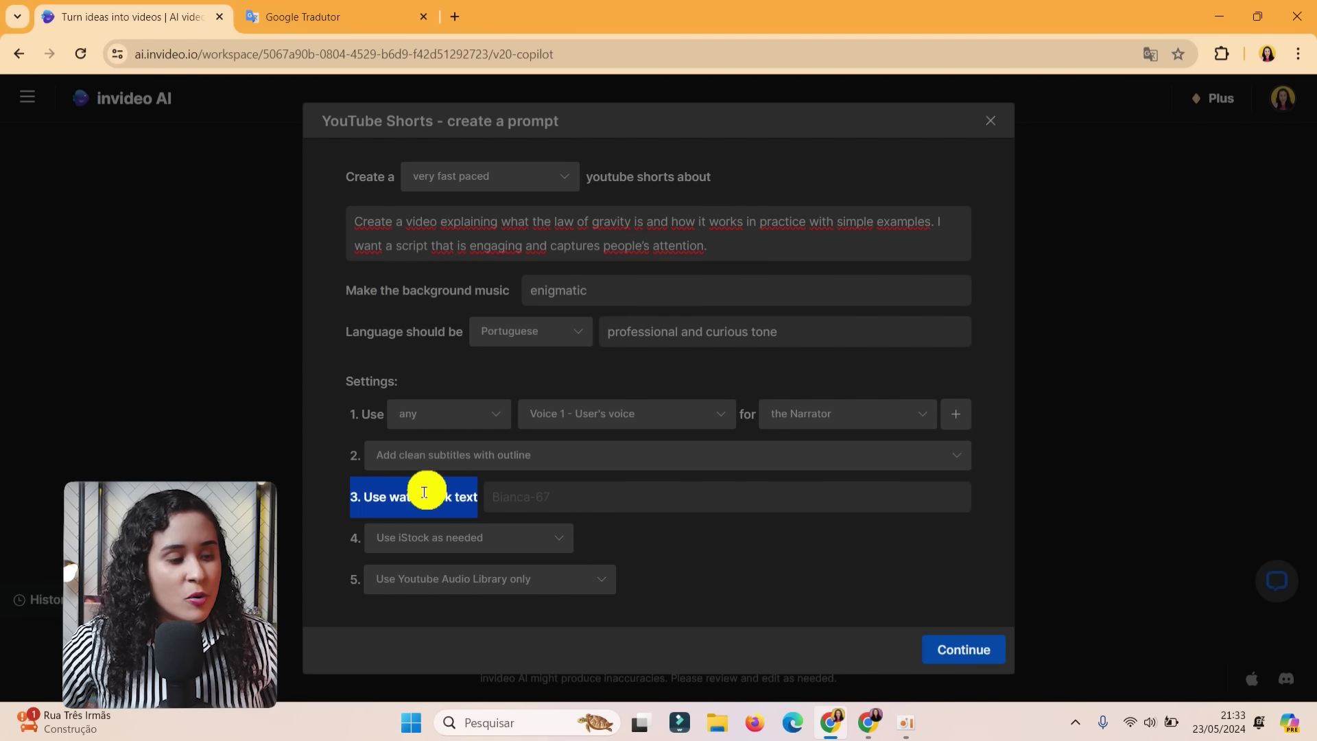
click(532, 497)
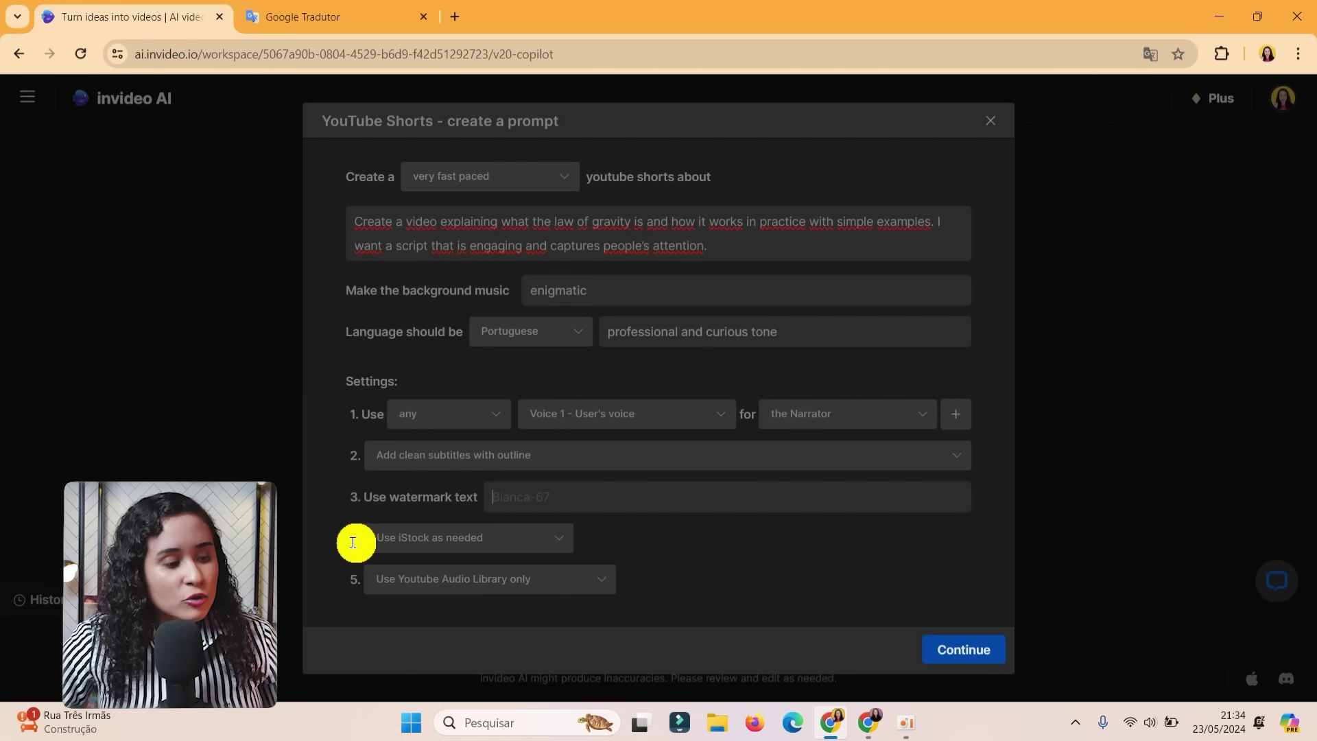
click(529, 540)
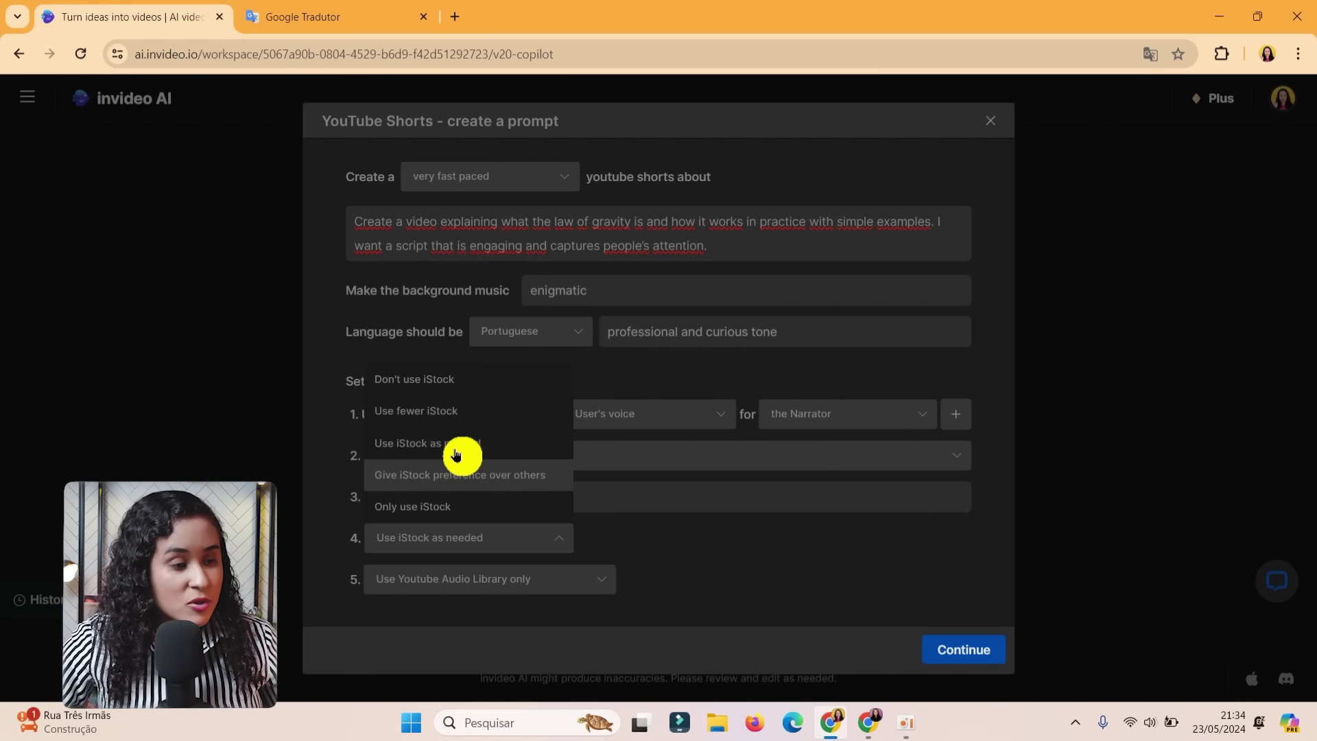
click(439, 537)
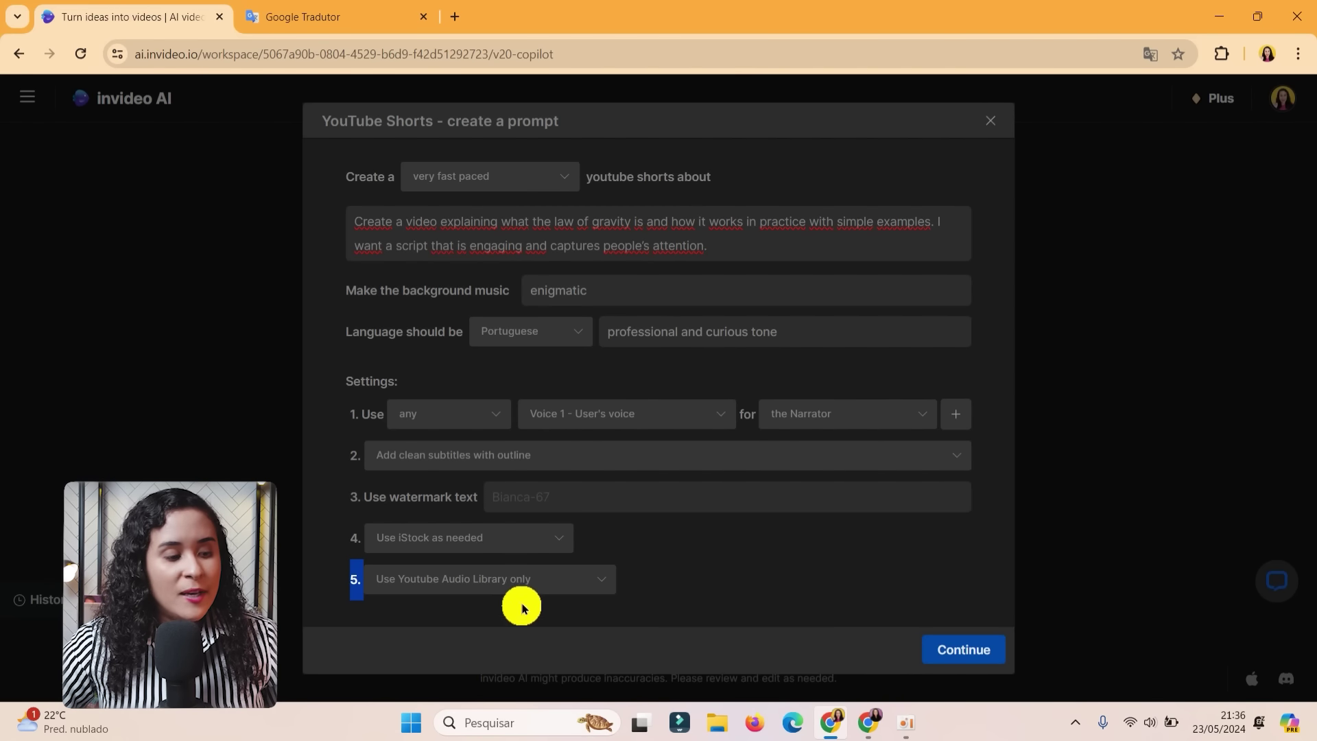
click(518, 583)
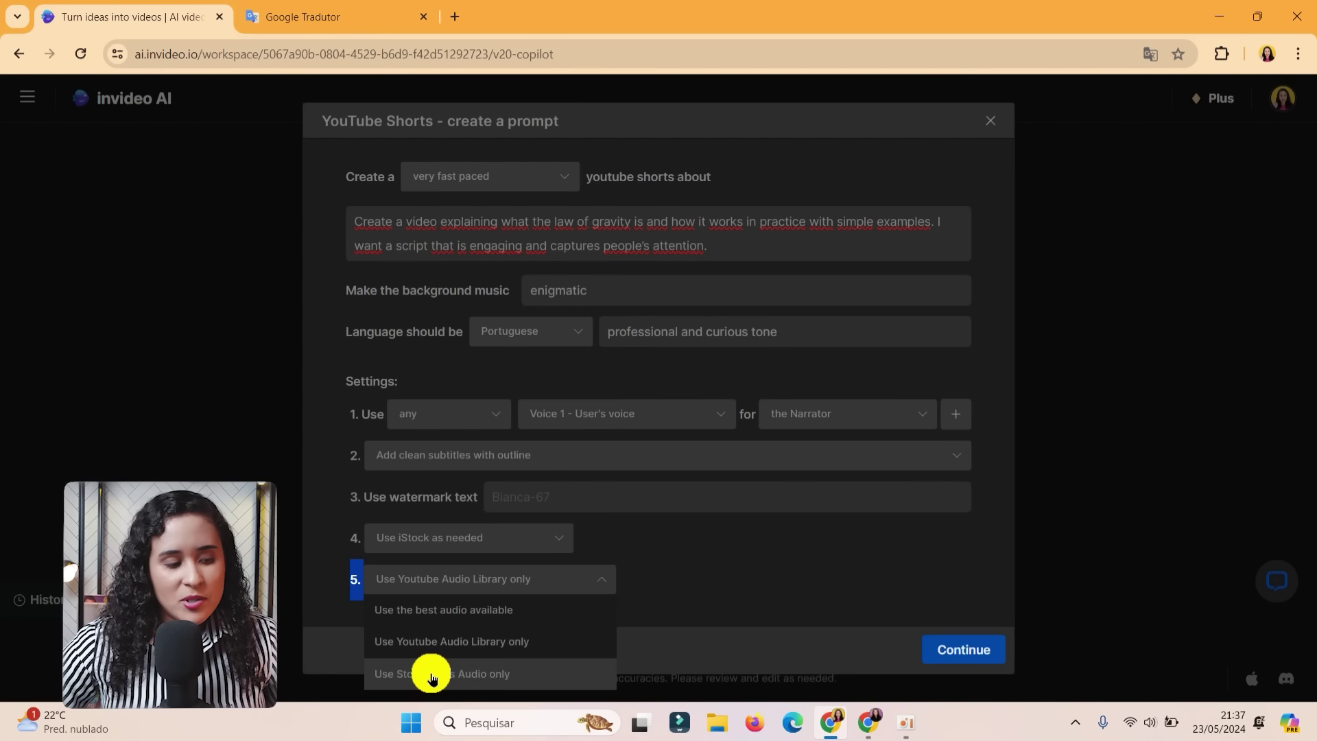
click(512, 643)
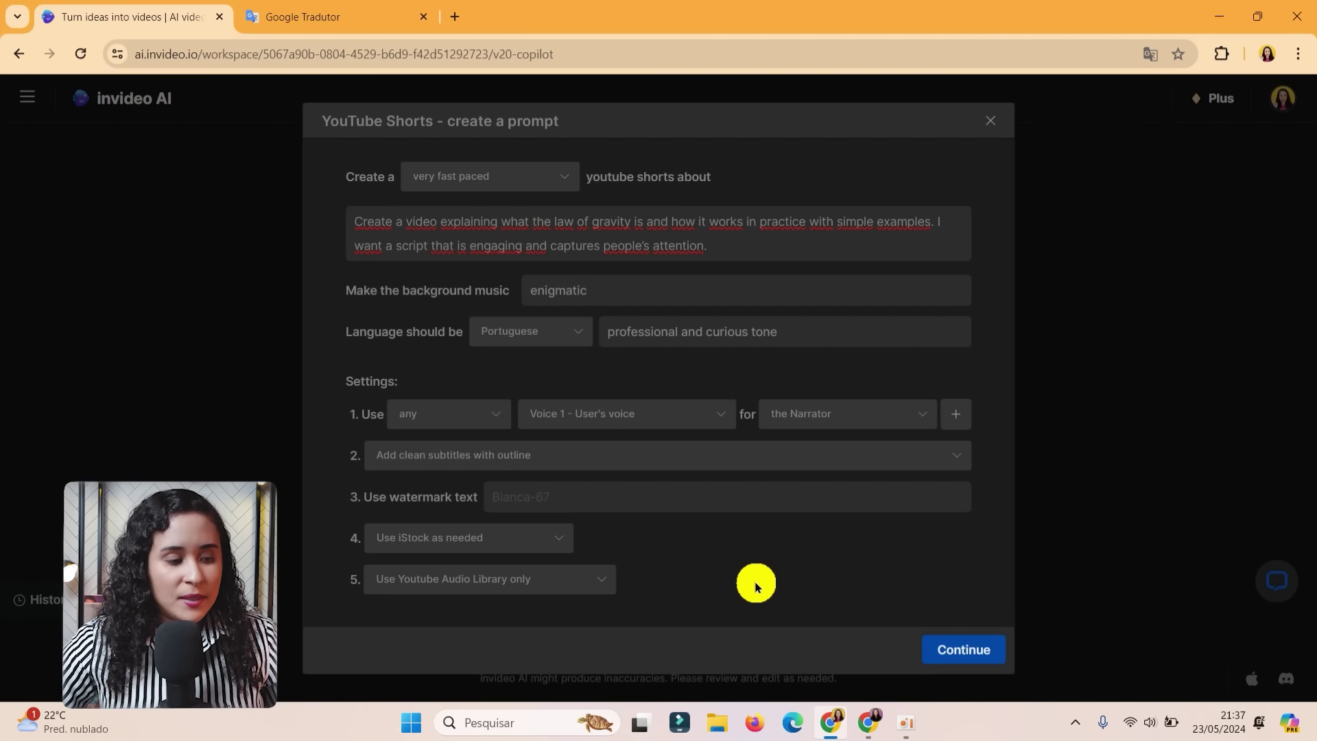
click(987, 655)
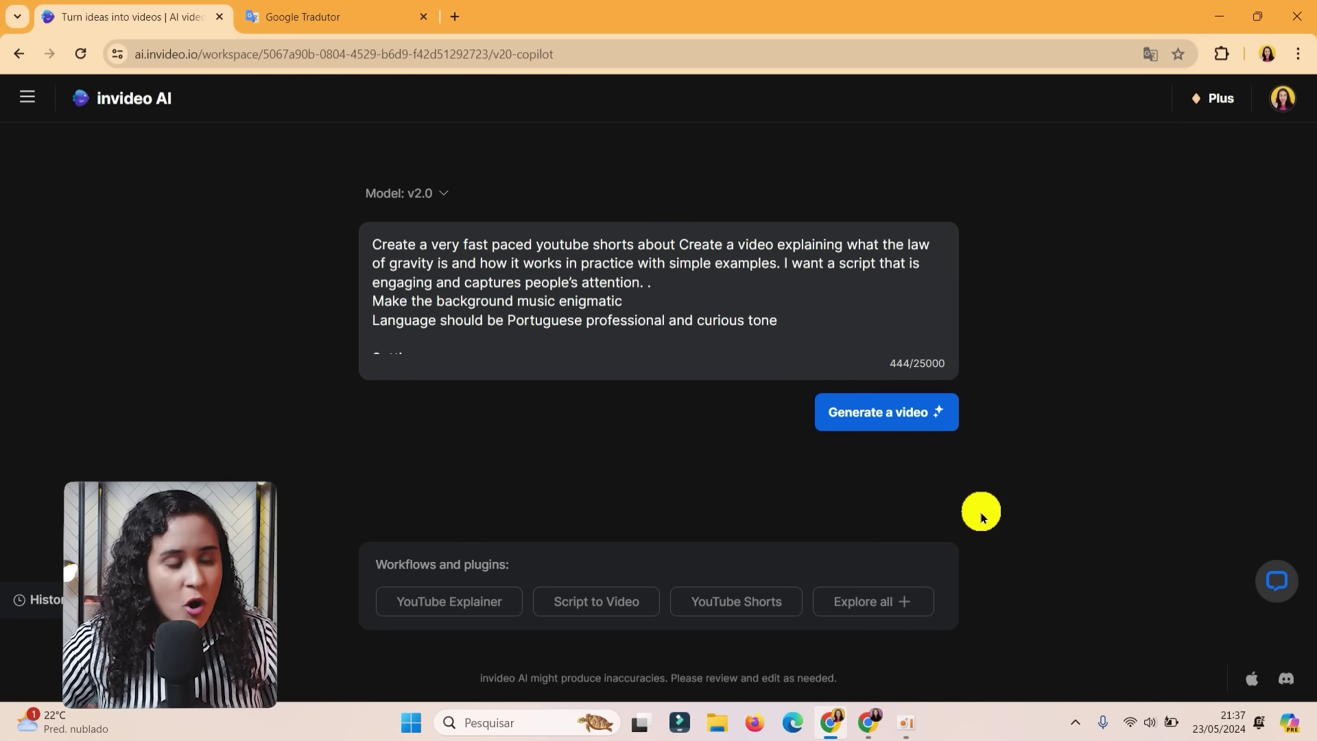
Generate the video for the "Curiosos" audience with an "Inspirational" look for YouTube Shorts, and play its preview.
click(877, 430)
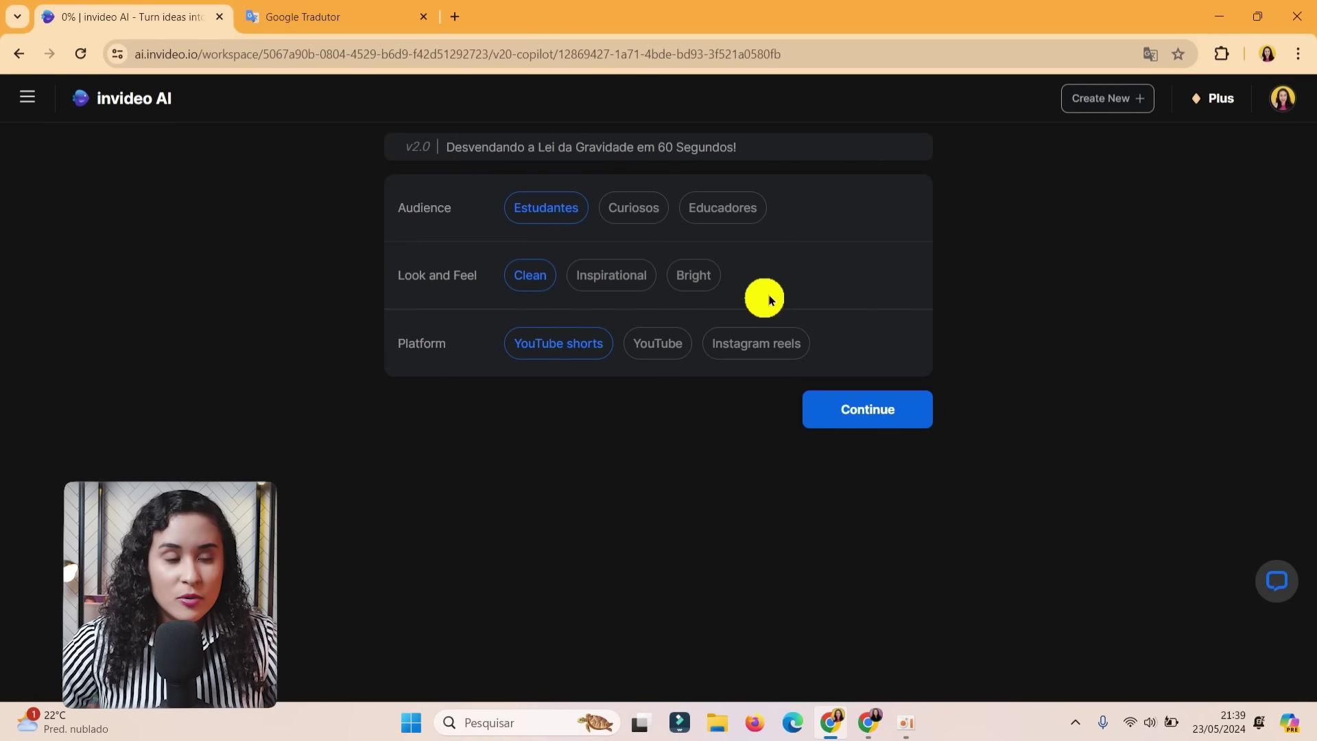
click(630, 214)
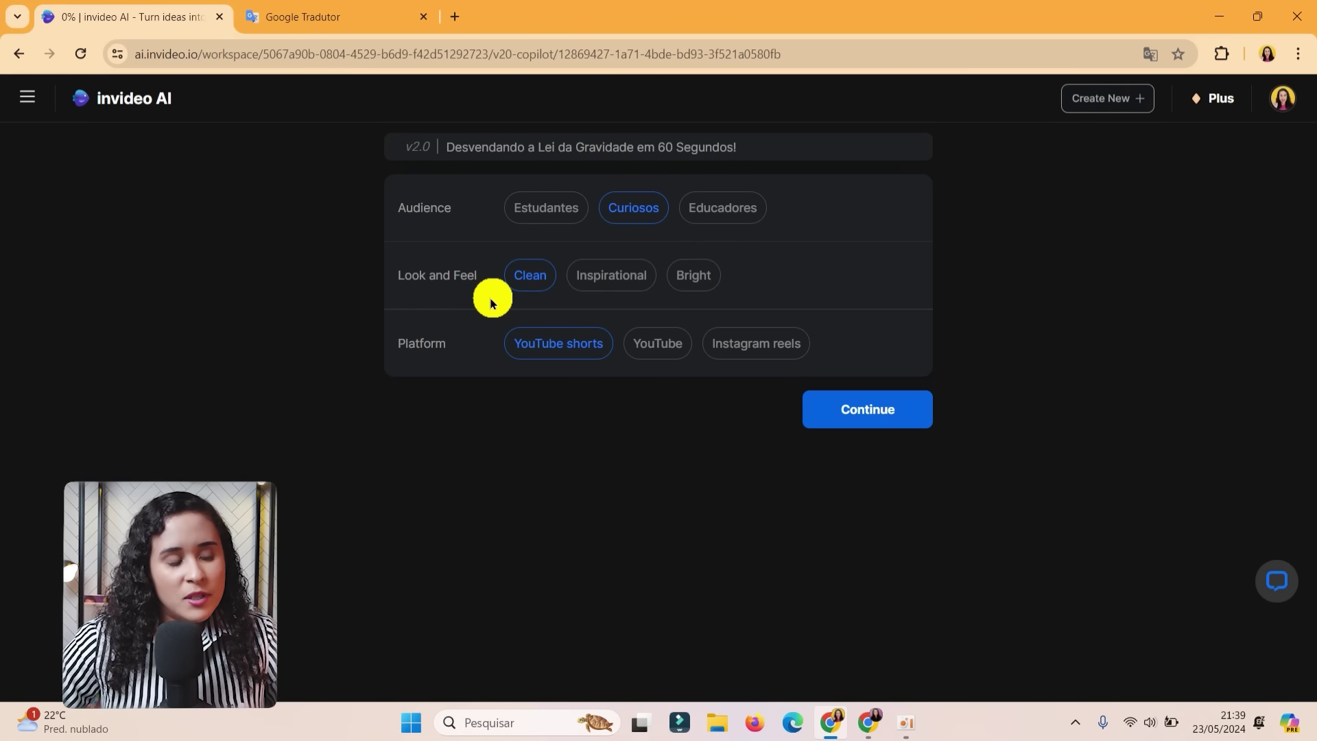
click(637, 281)
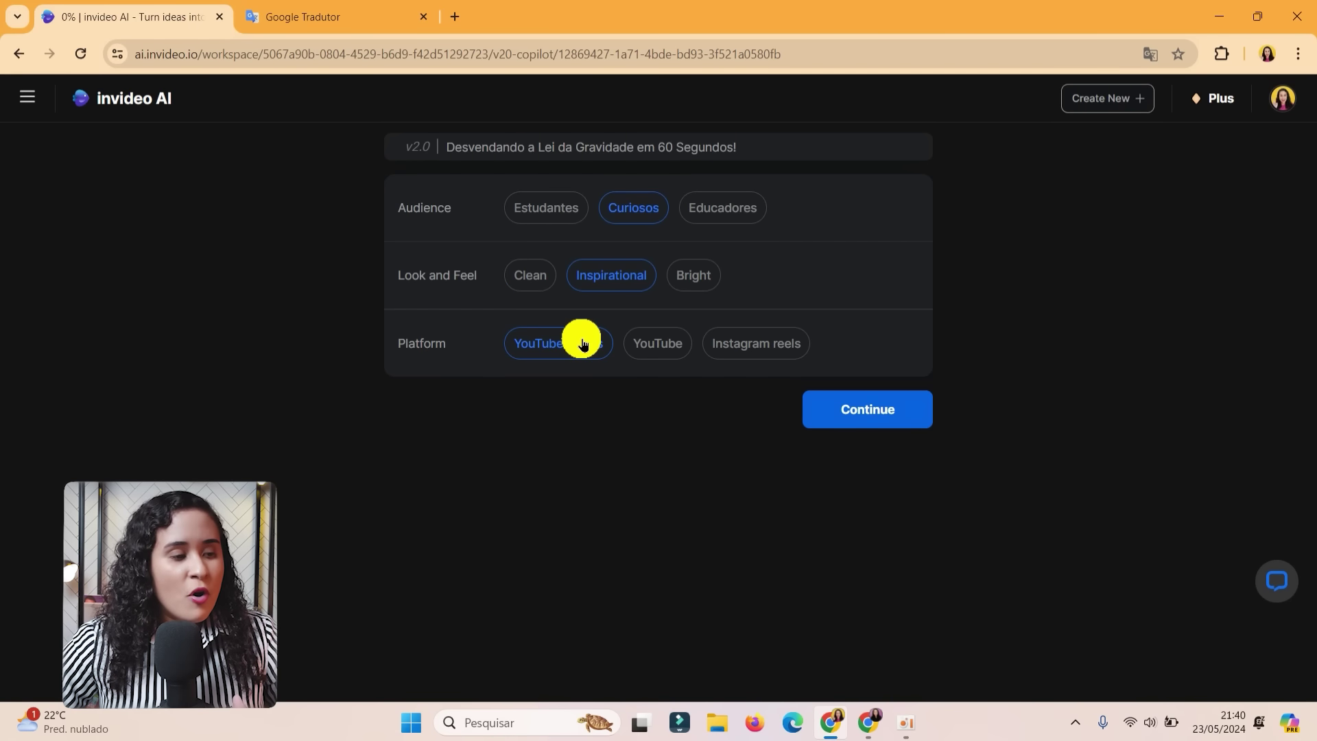
click(866, 417)
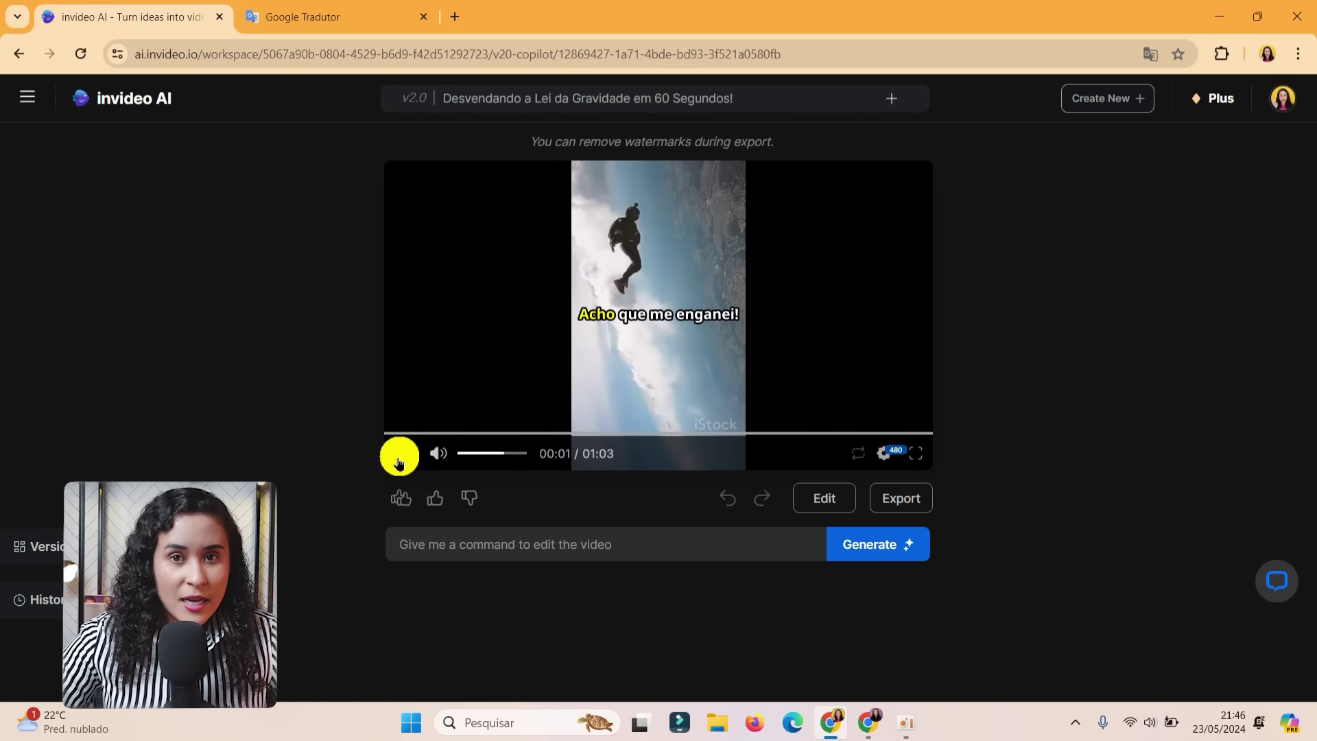
click(398, 456)
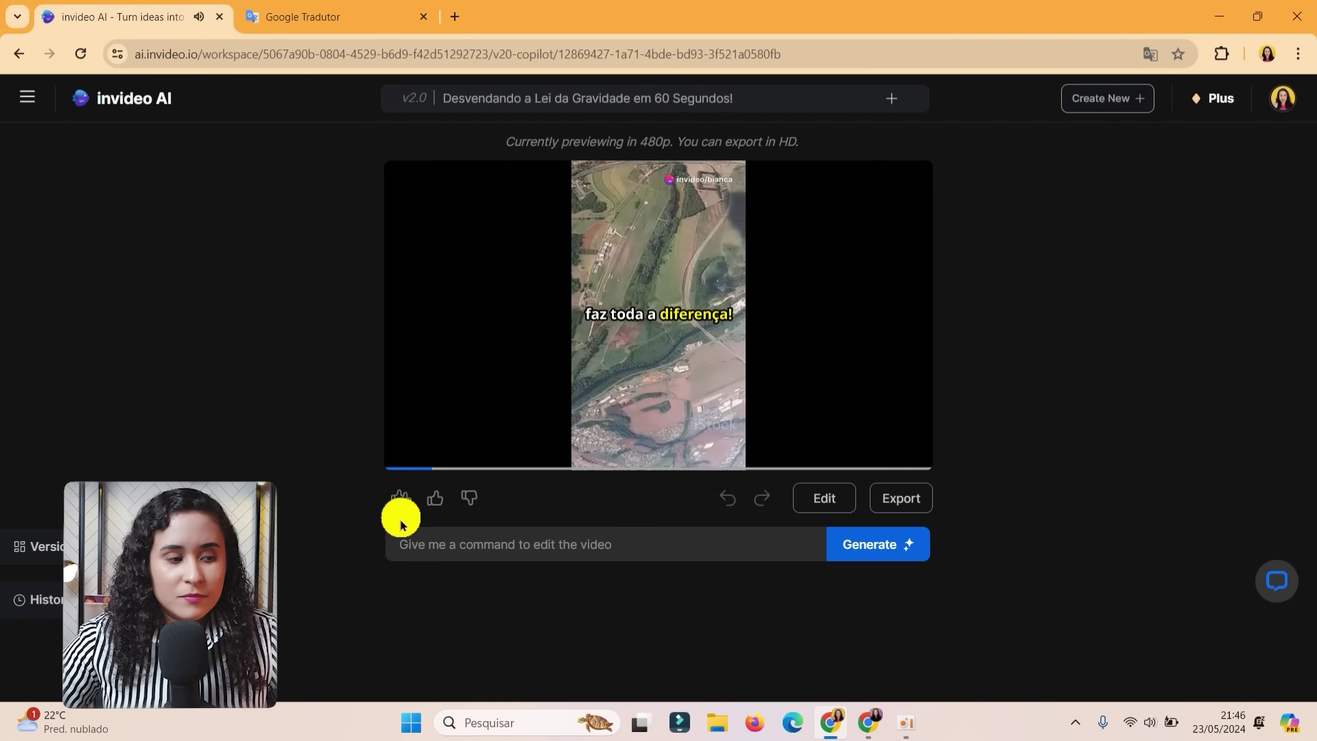
Pause the preview and adjust the volume of Chapter 1's background music "Becoming" in the video's music settings.
click(402, 453)
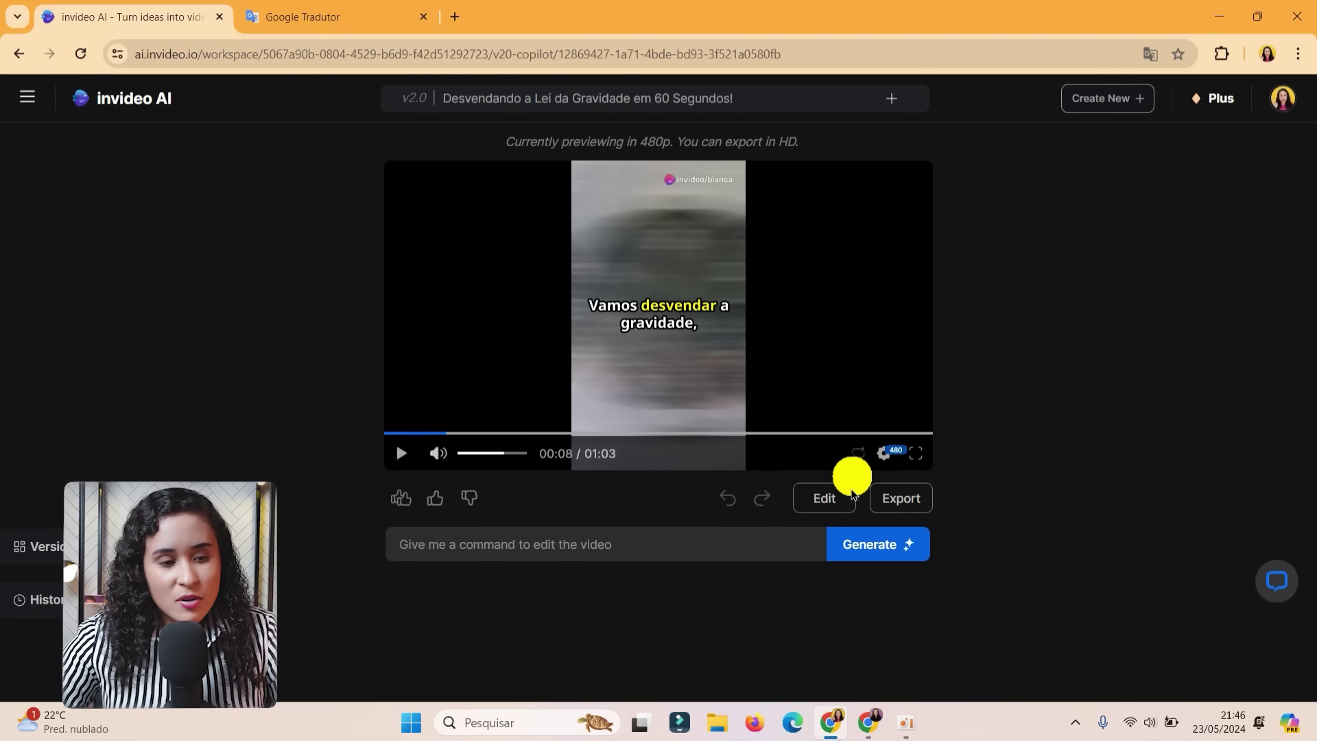
click(830, 501)
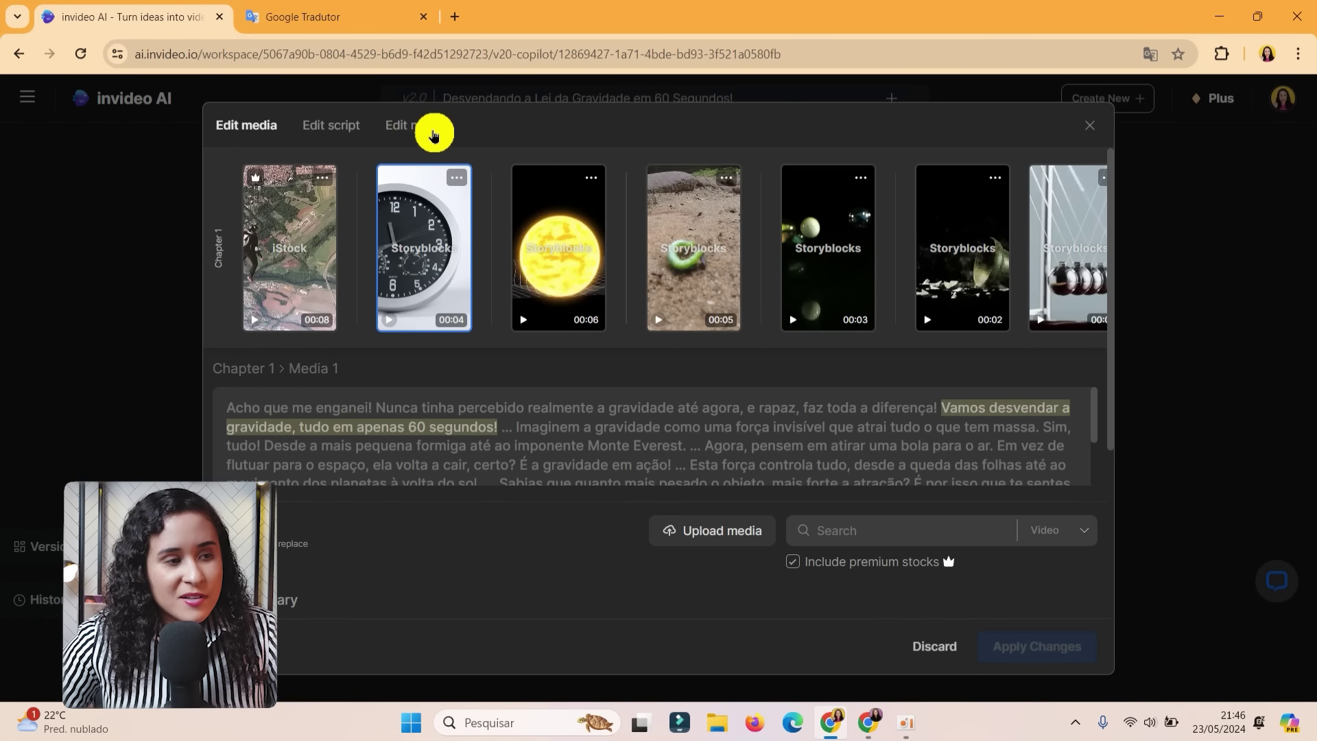
click(411, 130)
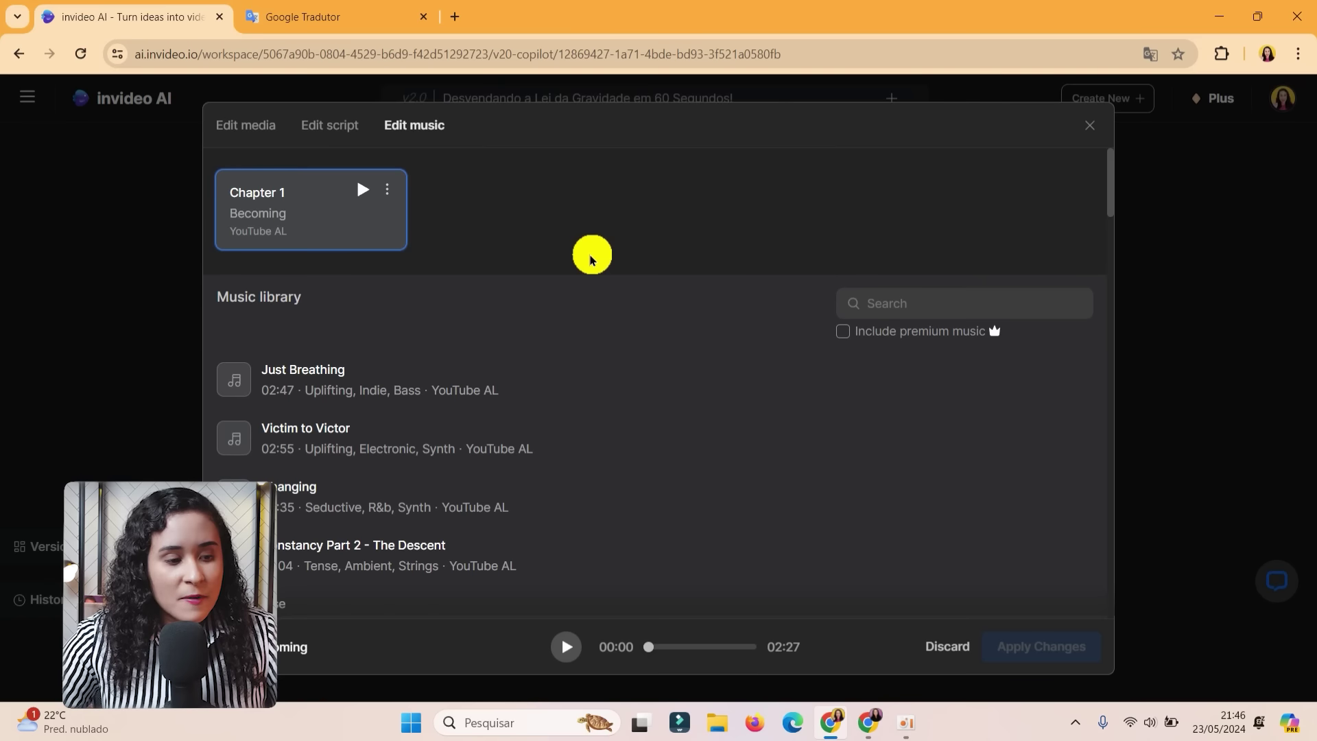
click(390, 193)
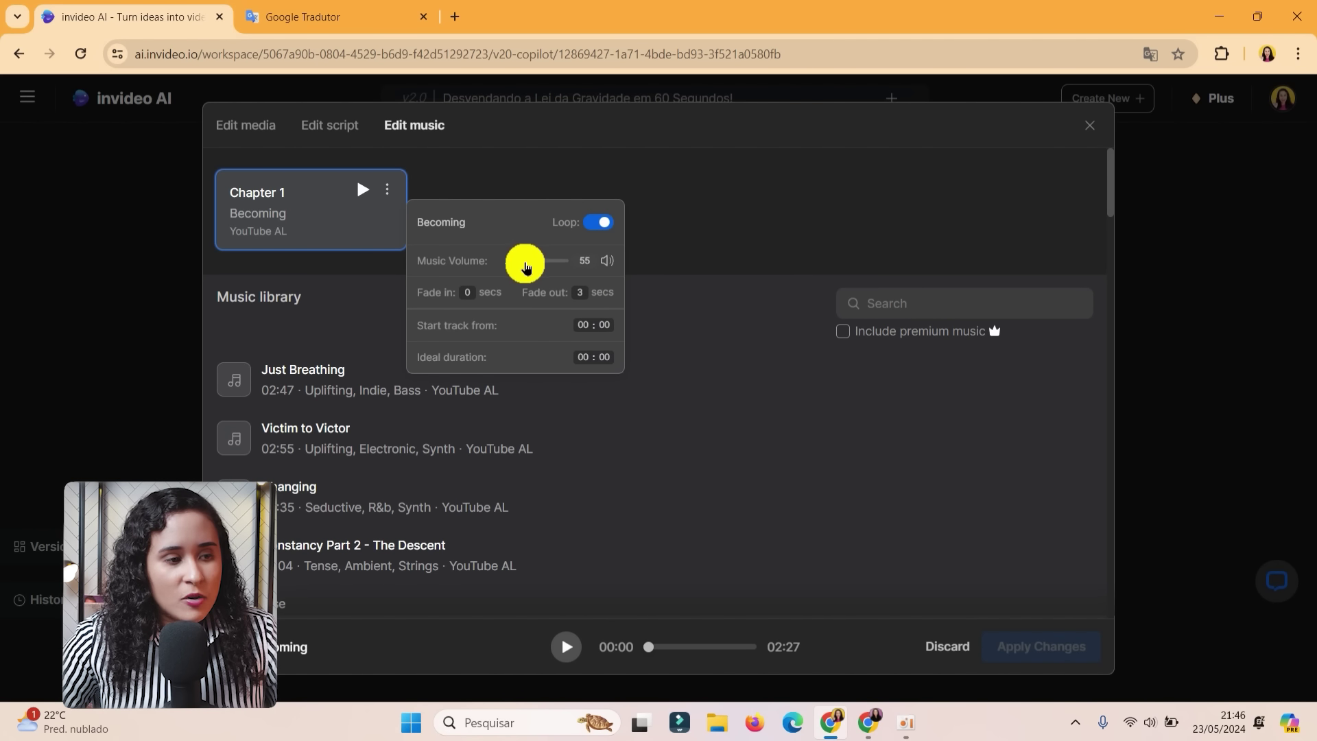
drag(525, 267, 520, 270)
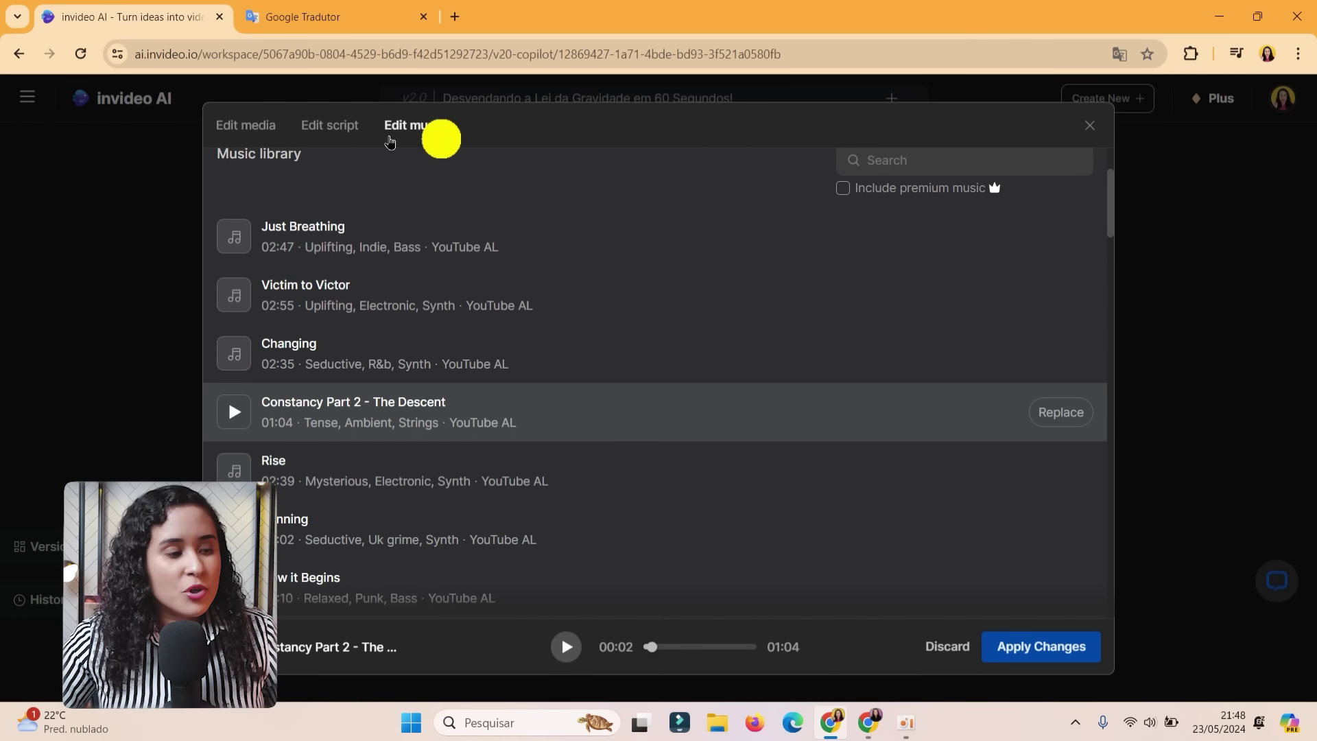
Look through the music library, apply the music changes, and check the updated video's preview before pausing it.
scroll(588, 391, down, 5)
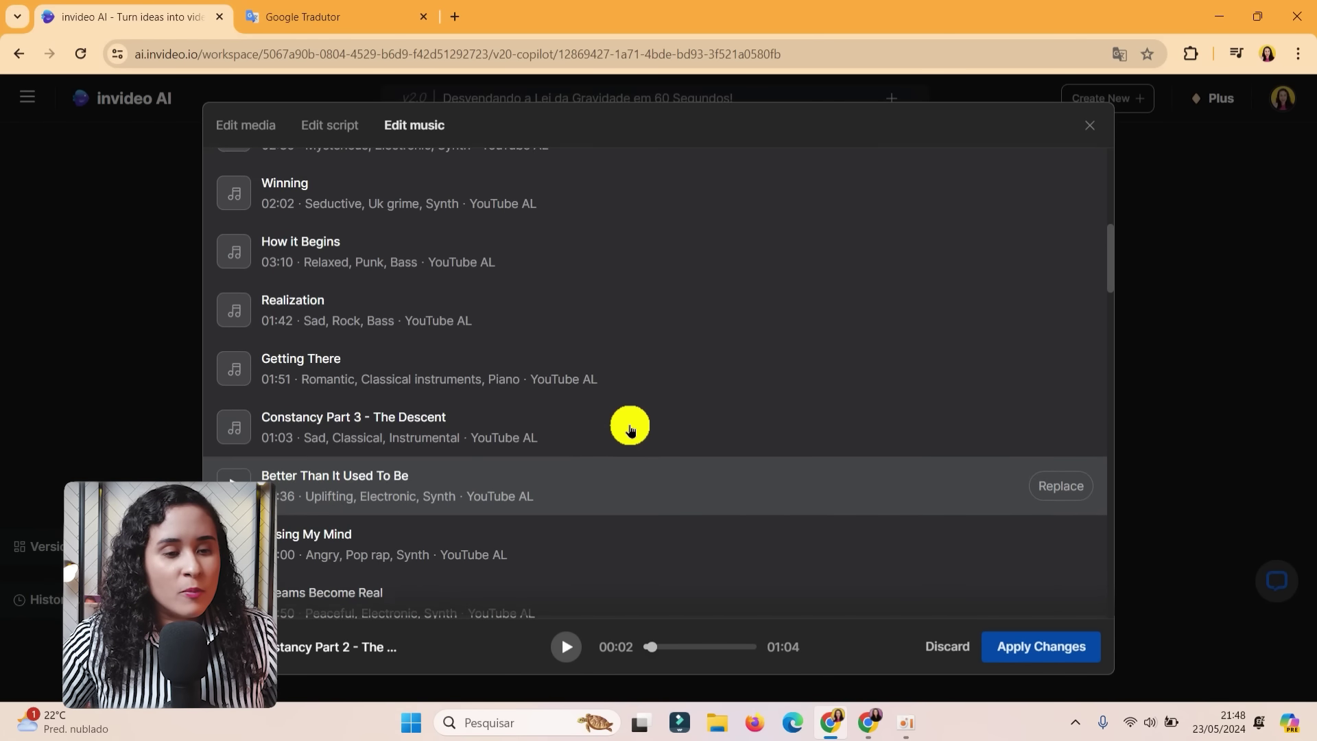
scroll(627, 426, up, 5)
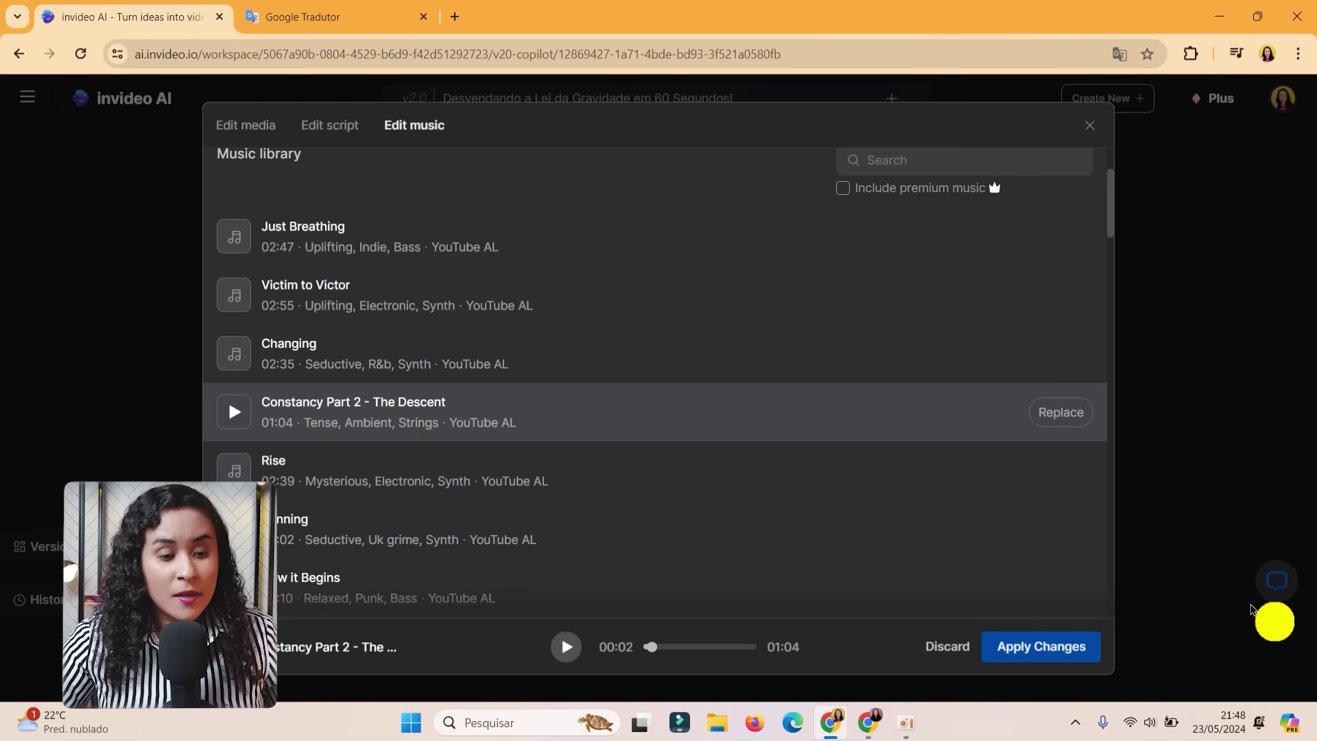
click(1022, 653)
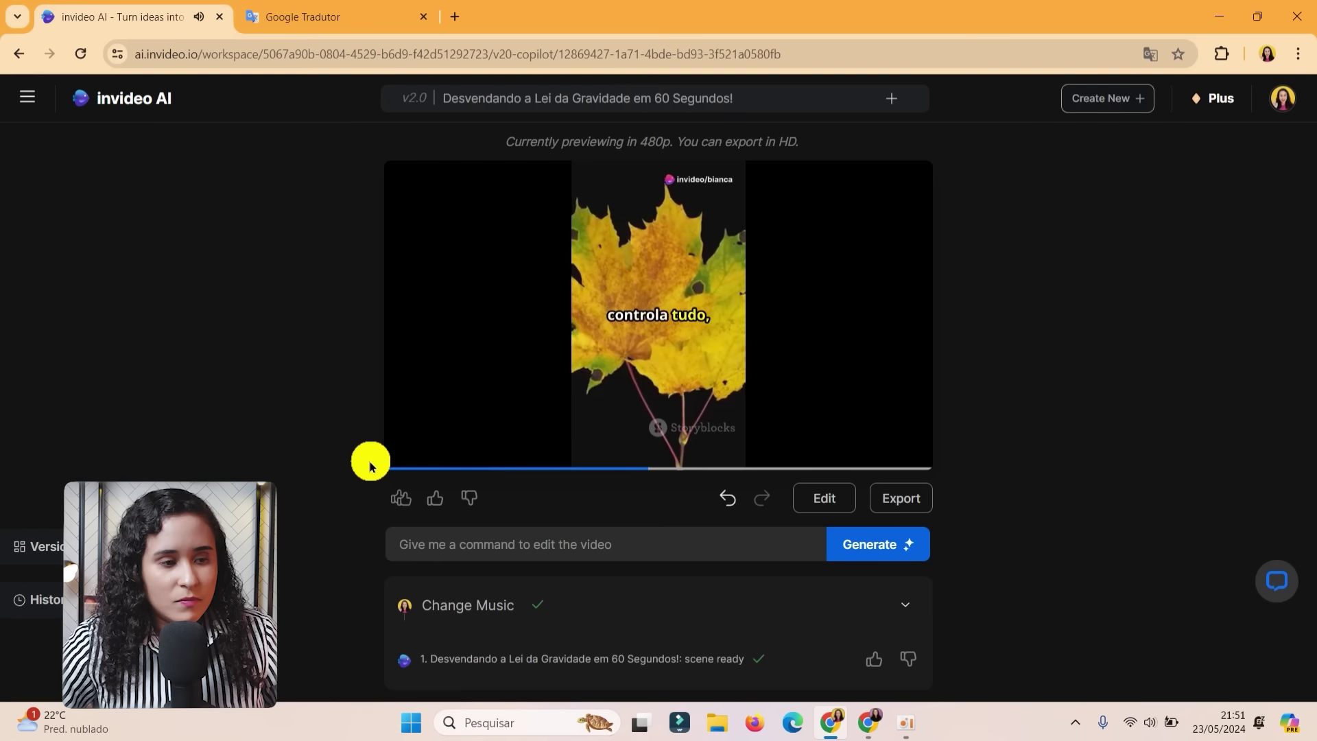
mouse_move(427, 430)
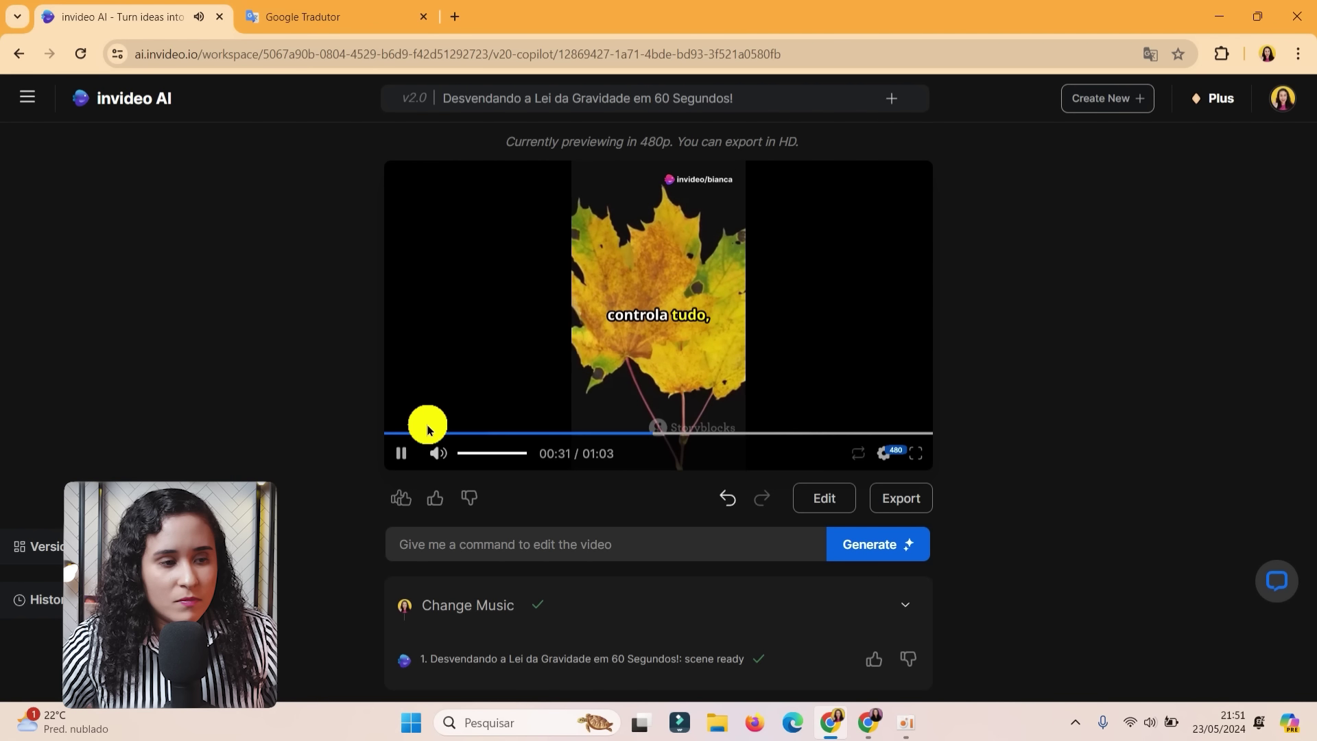
click(398, 454)
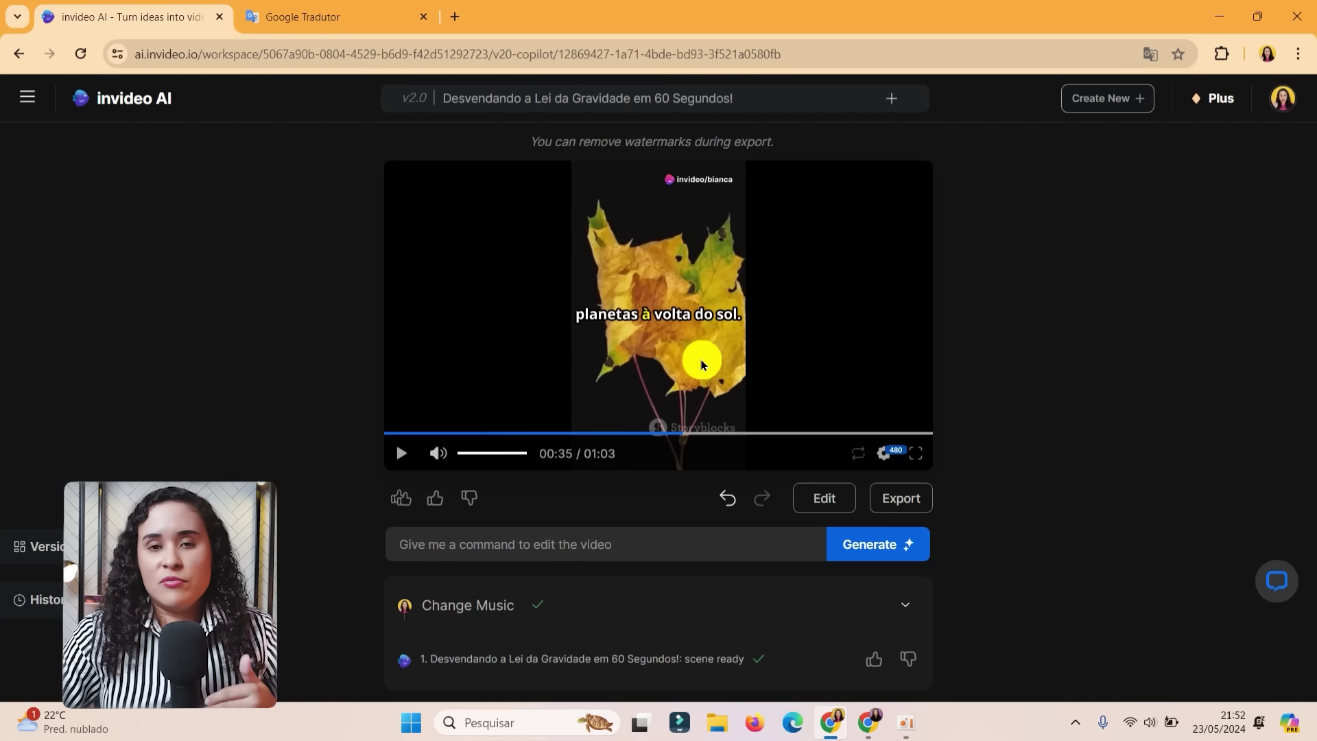
Select the first clip of Chapter 1 for replacement and search the stock video library for gravity footage.
click(830, 499)
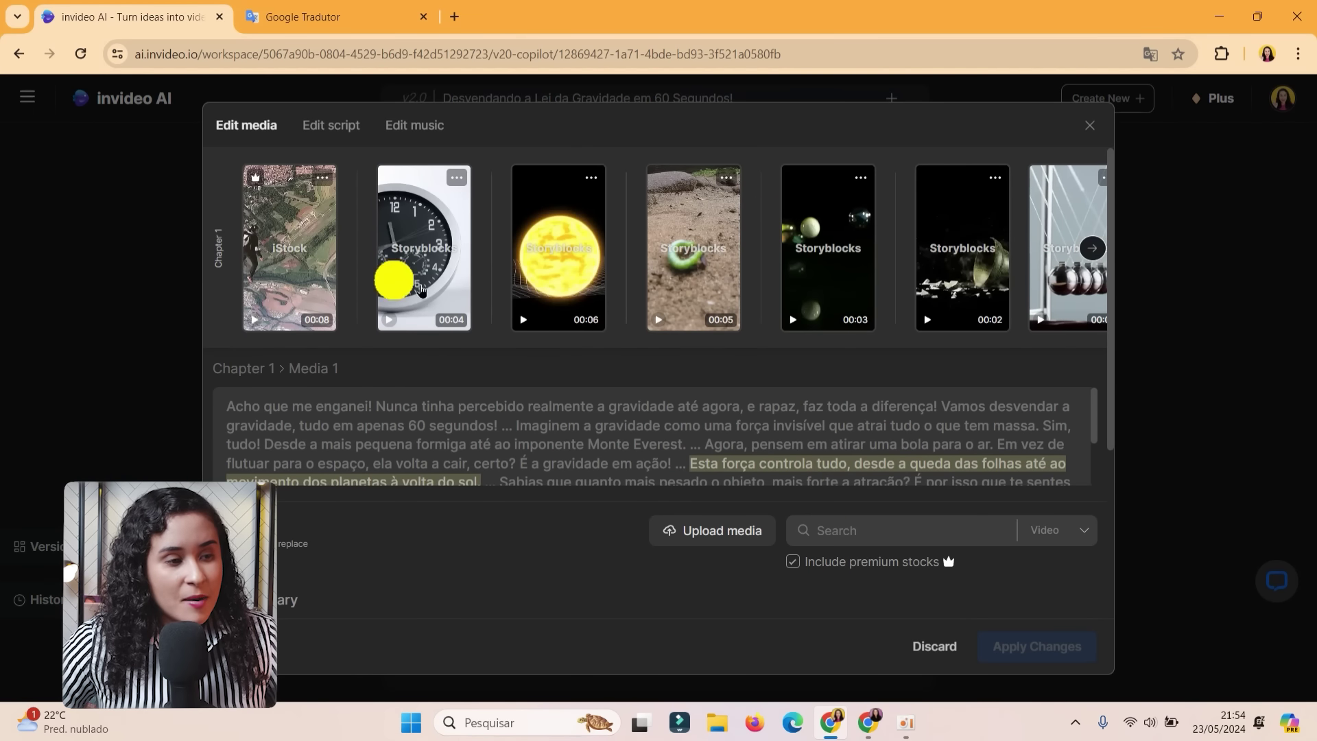
click(1095, 256)
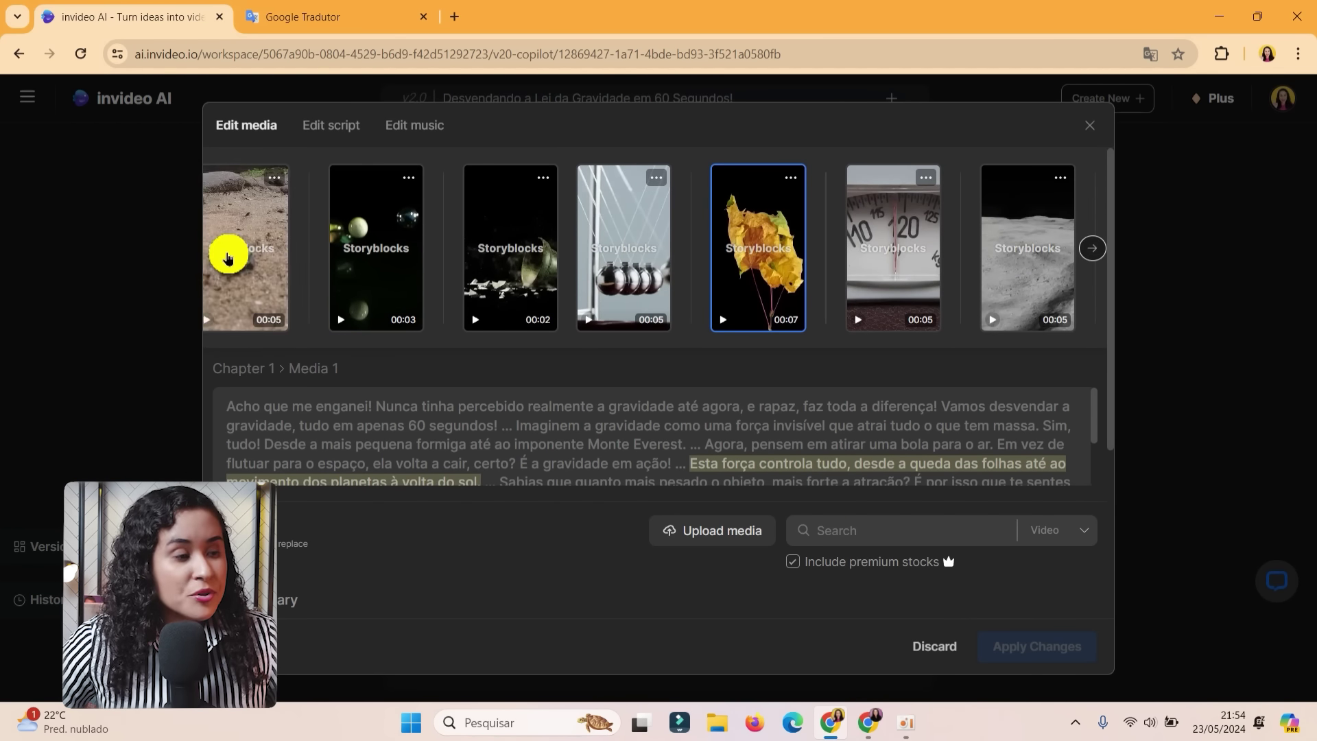
click(225, 250)
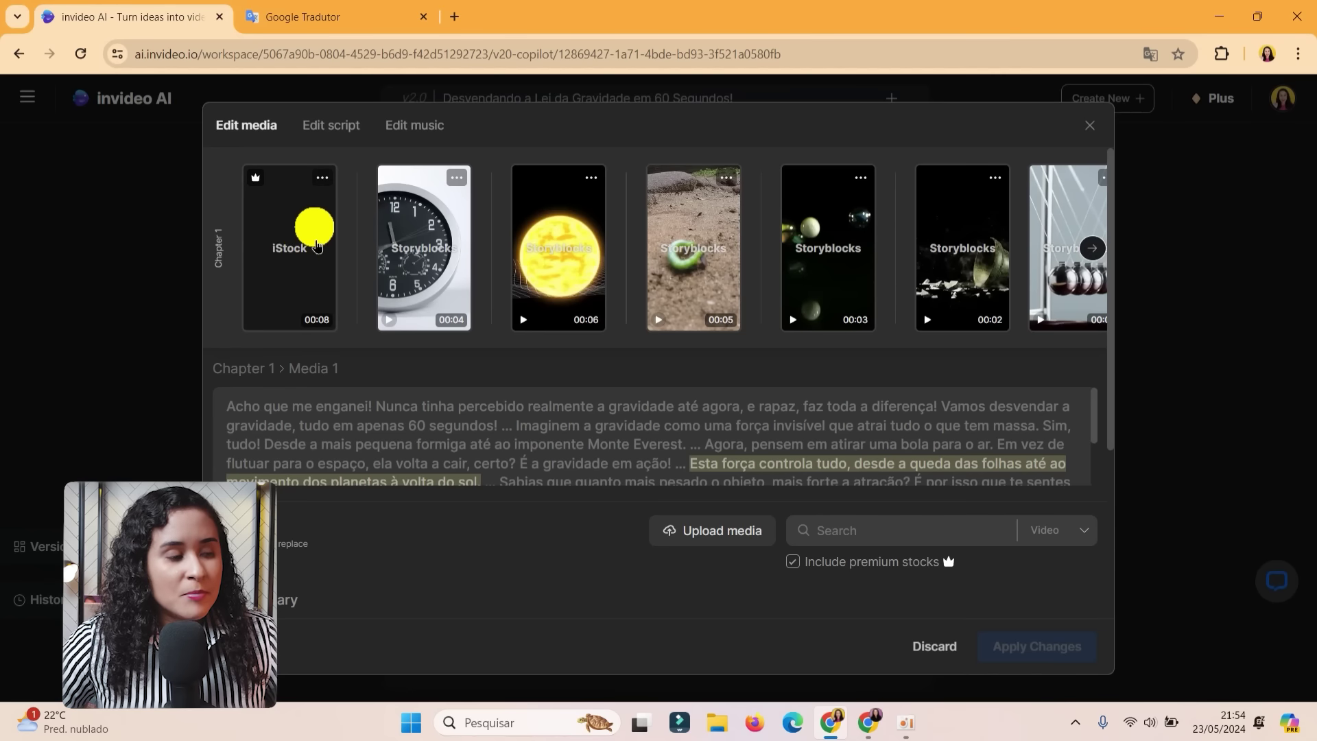
click(271, 209)
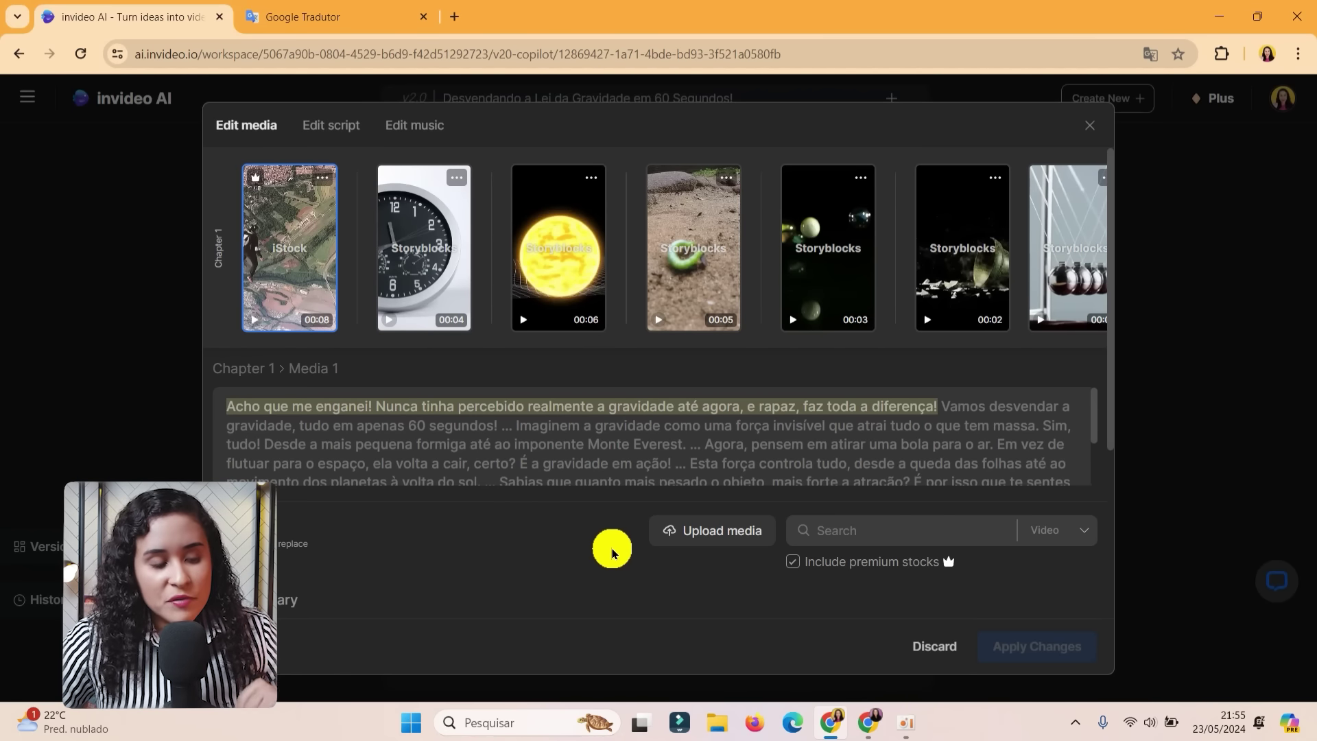
click(875, 531)
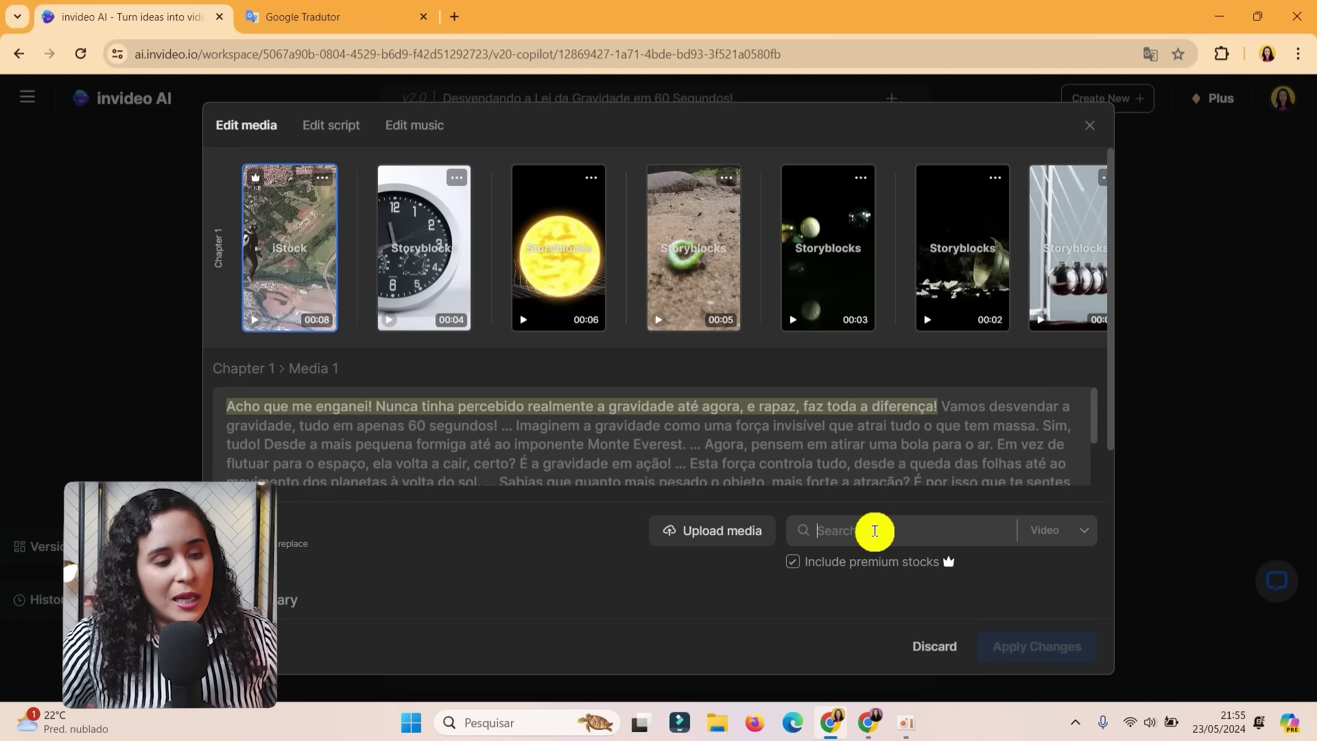
drag(900, 544, 812, 530)
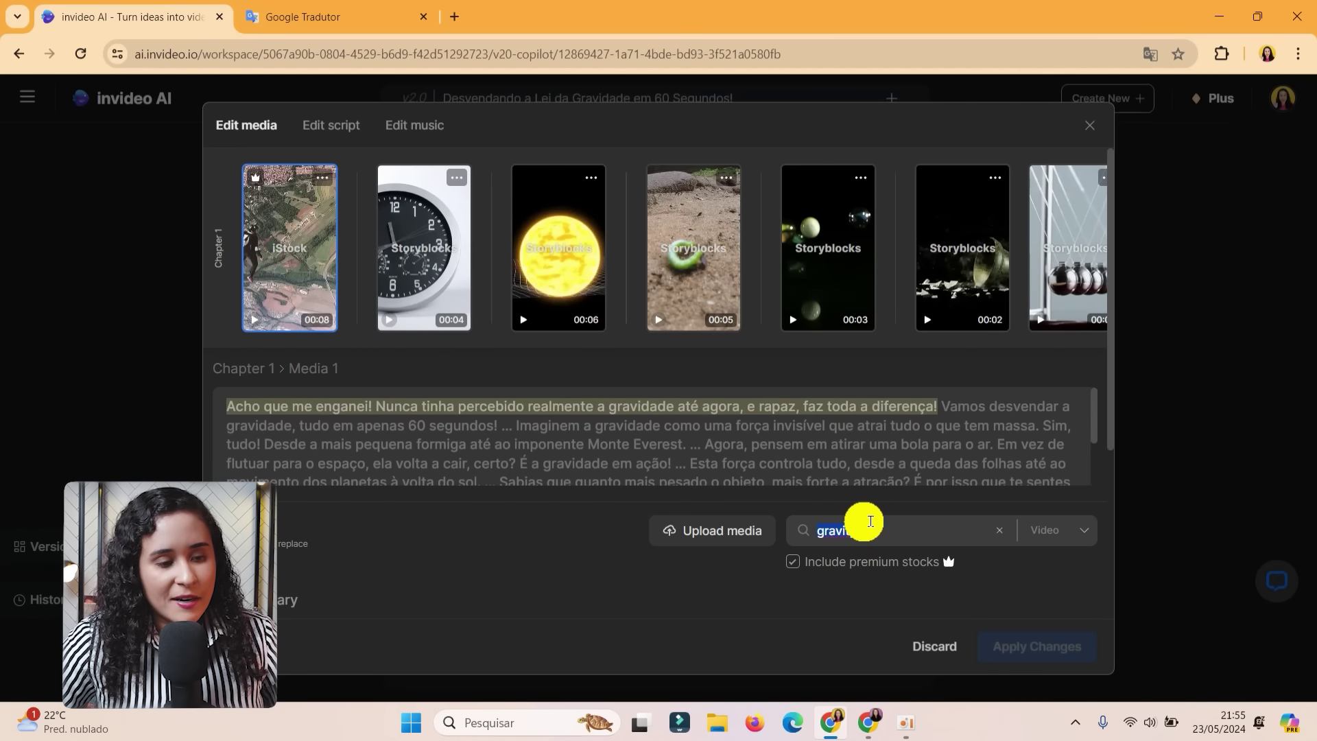
key(Return)
Replace the first clip with the 12-second iStock video of silhouettes against a blue sky and apply the changes.
scroll(830, 343, down, 5)
scroll(832, 343, down, 7)
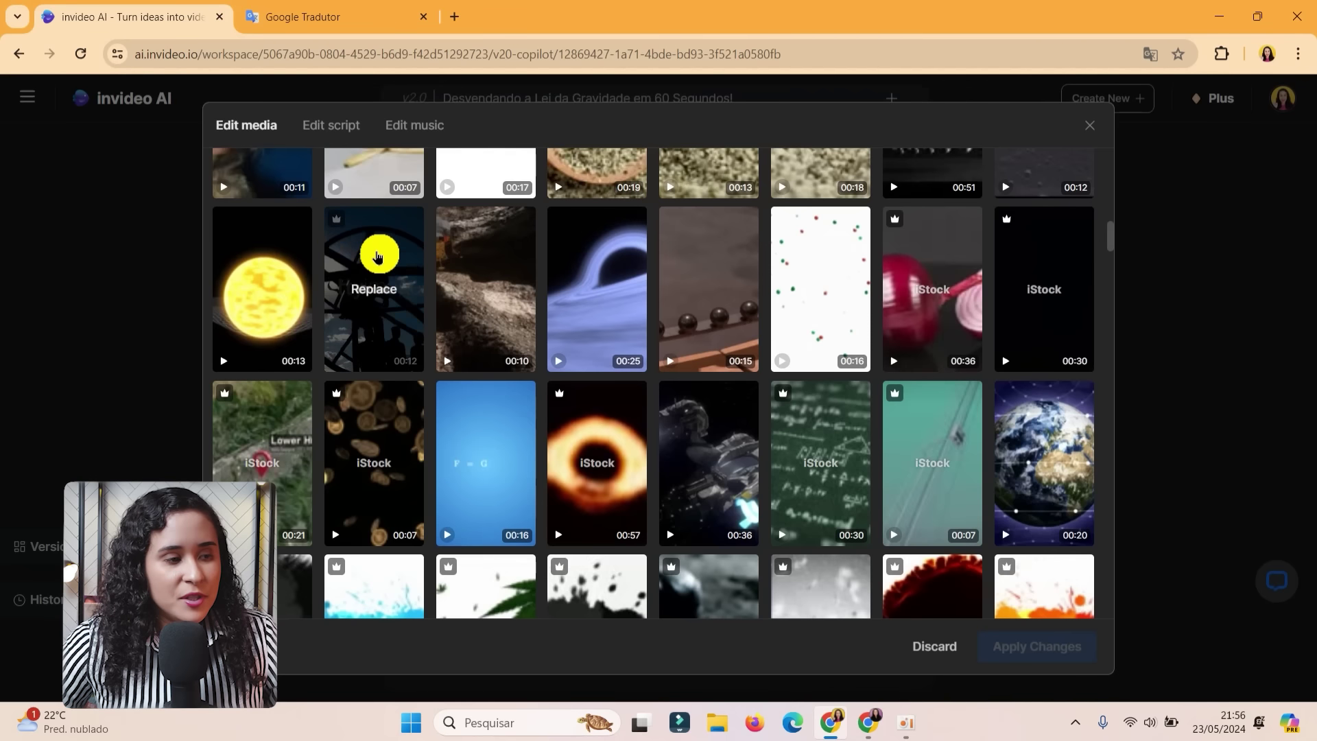
click(367, 259)
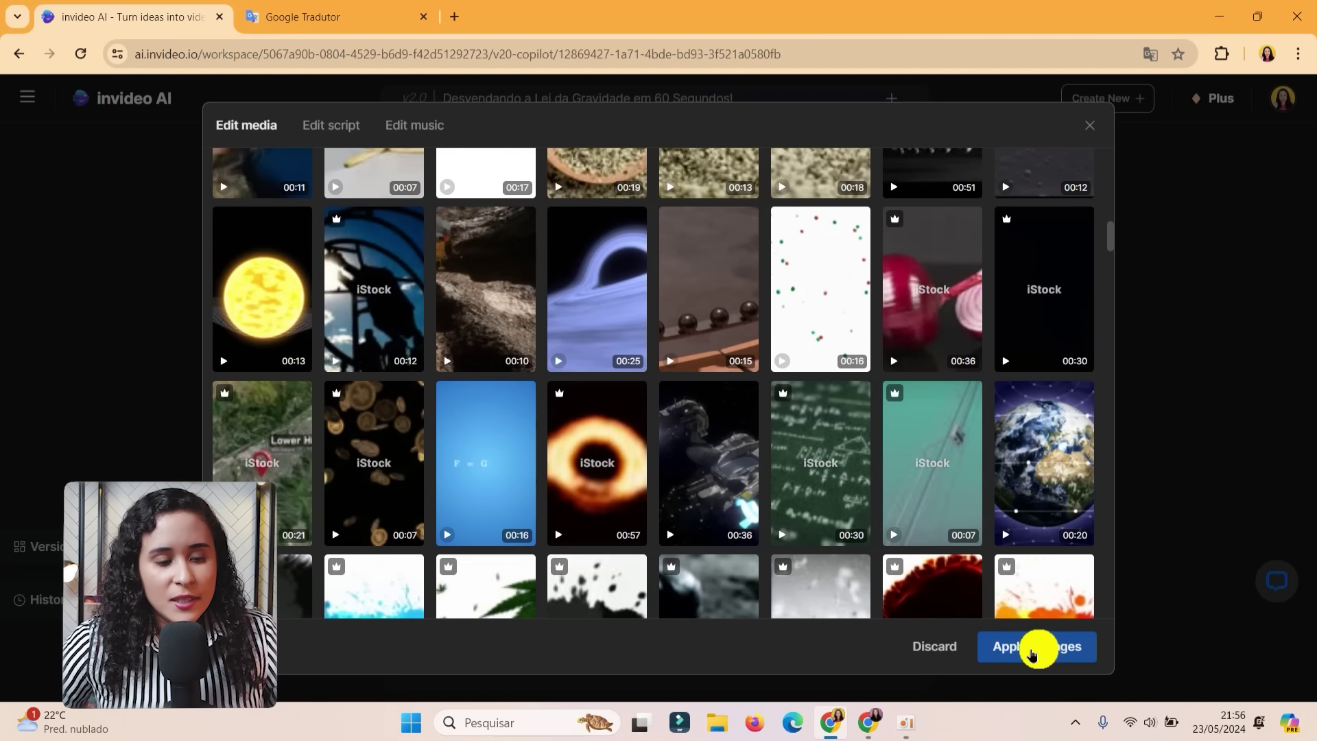
click(1022, 651)
click(450, 505)
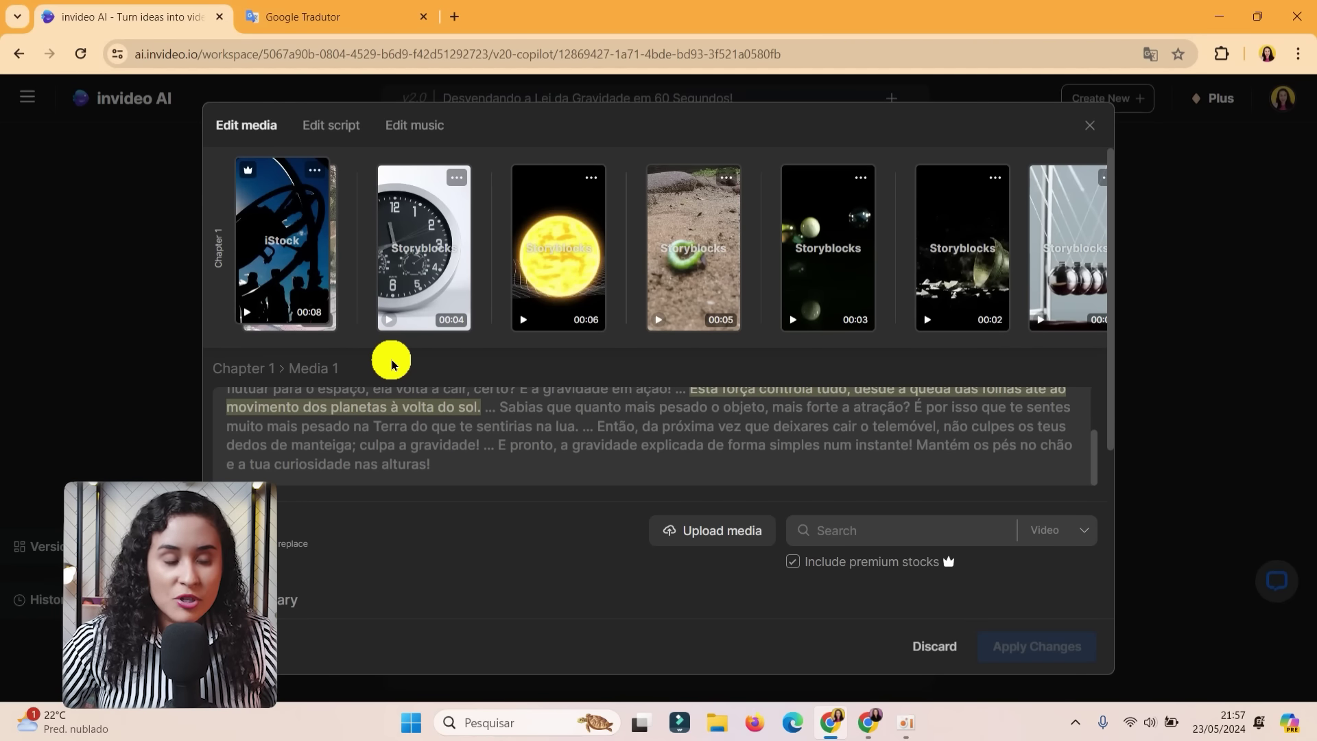
Try X center points of 0,4 and 0,8 on the clock clip, Media 2 of Chapter 1, and restore it to 0,5.
click(413, 249)
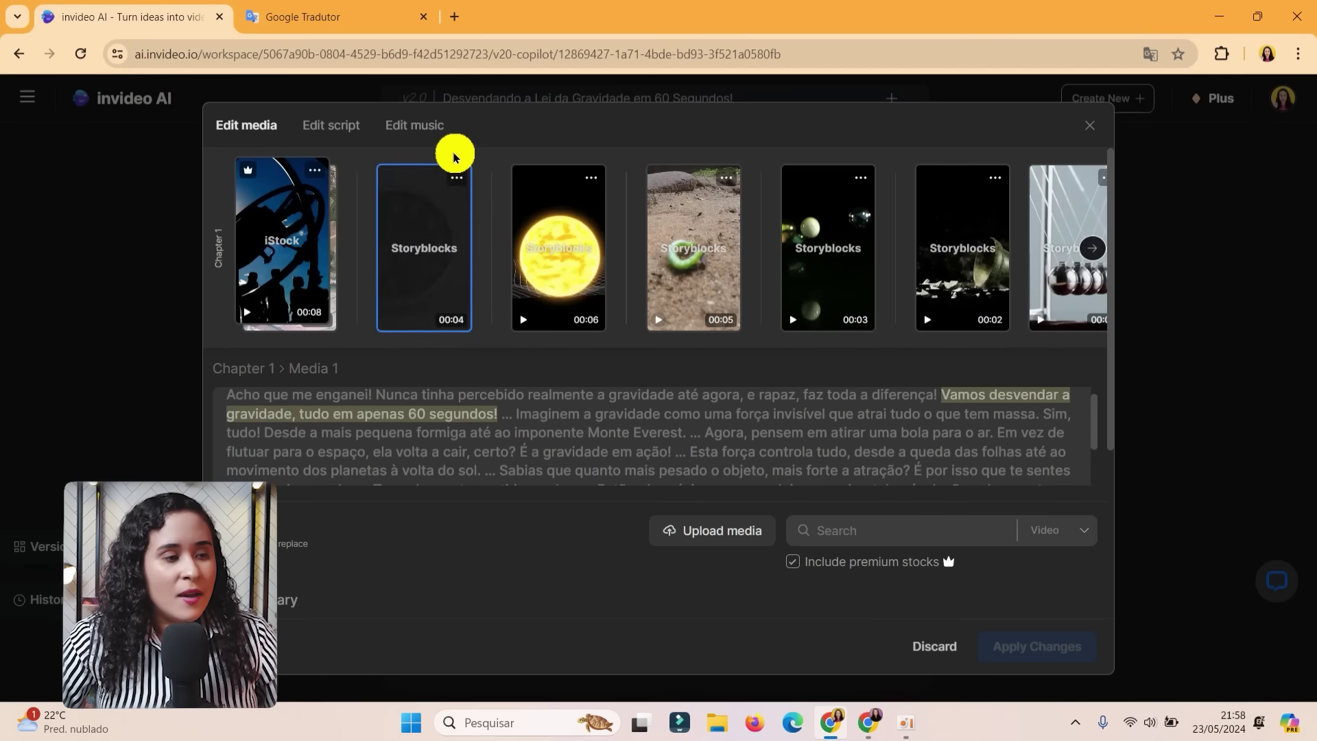
click(457, 178)
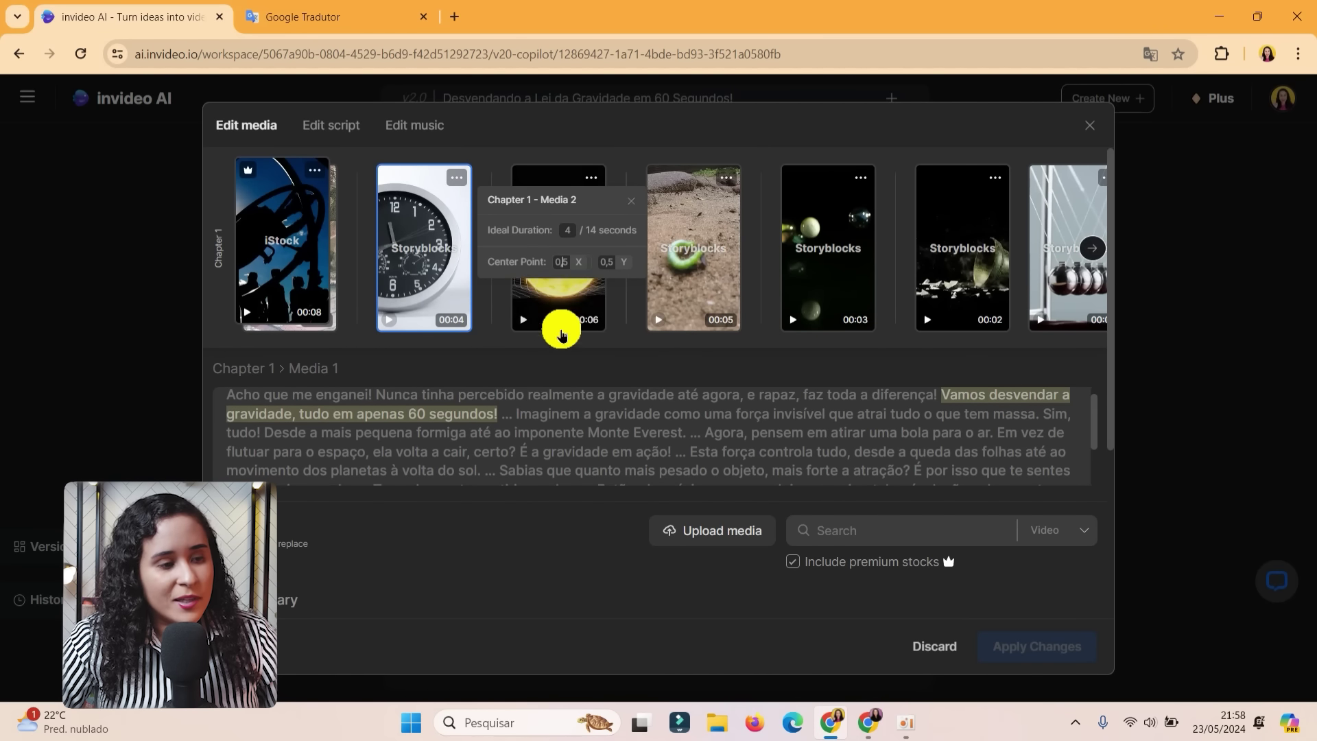
key(BackSpace)
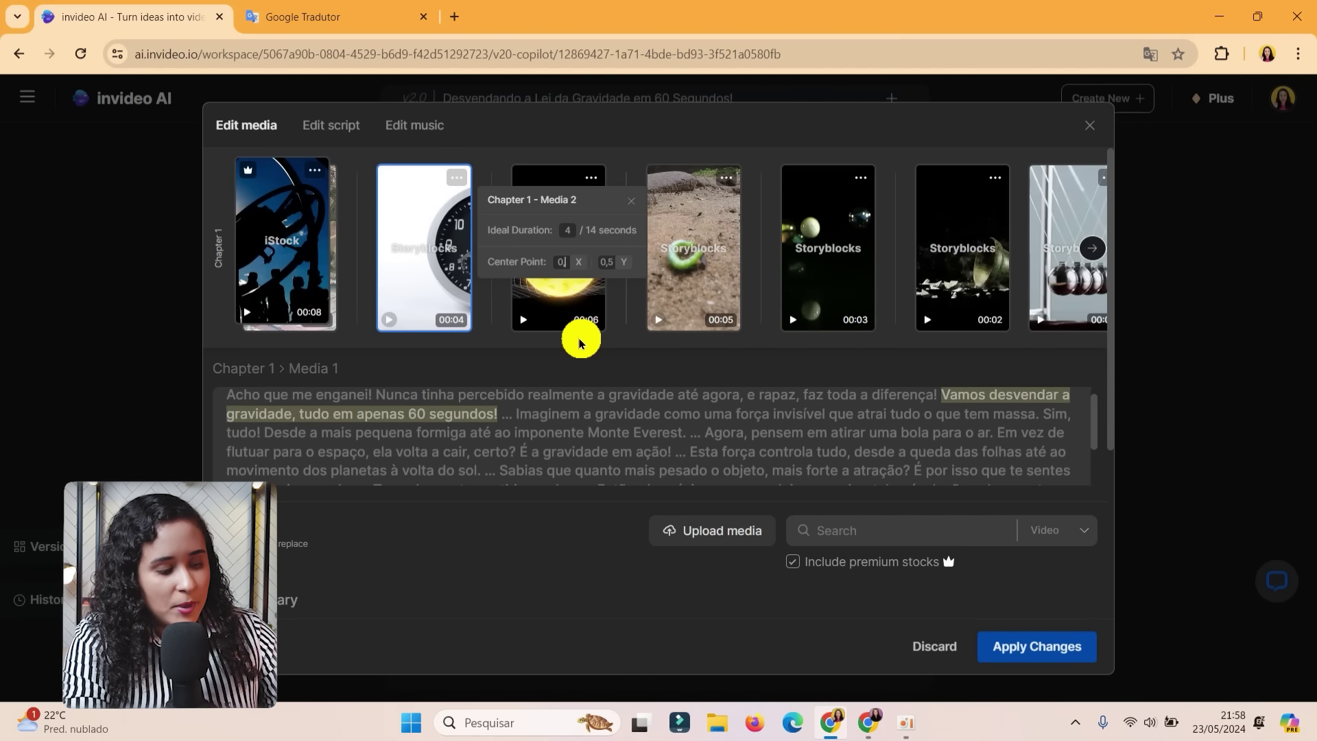
text(4)
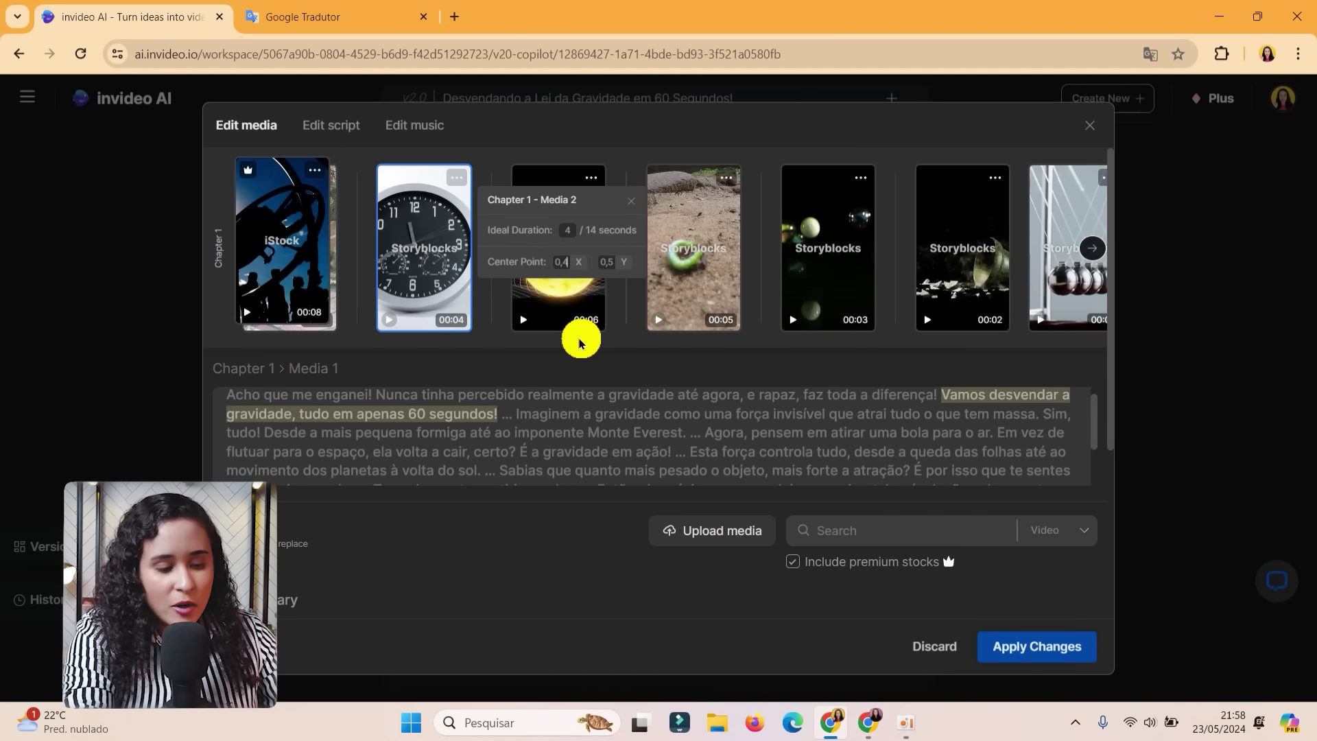
key(BackSpace)
text(8)
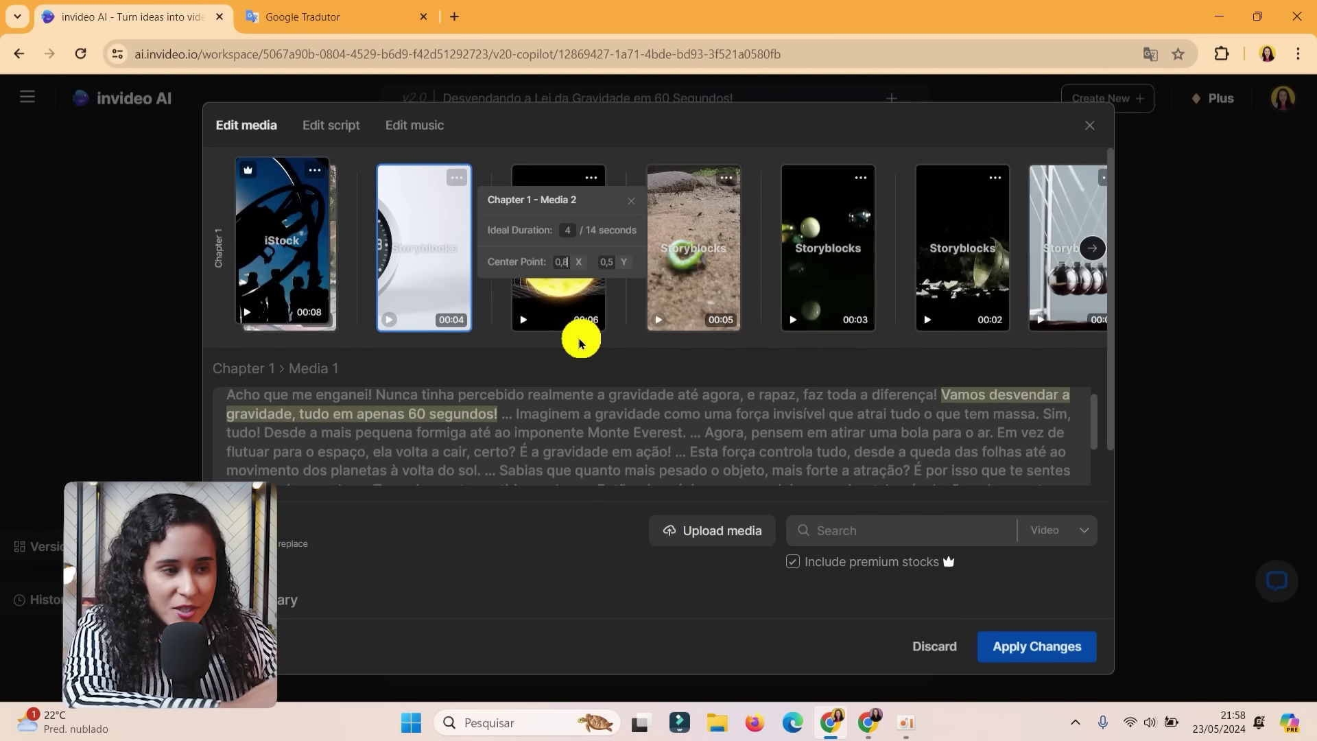
key(BackSpace)
text(5)
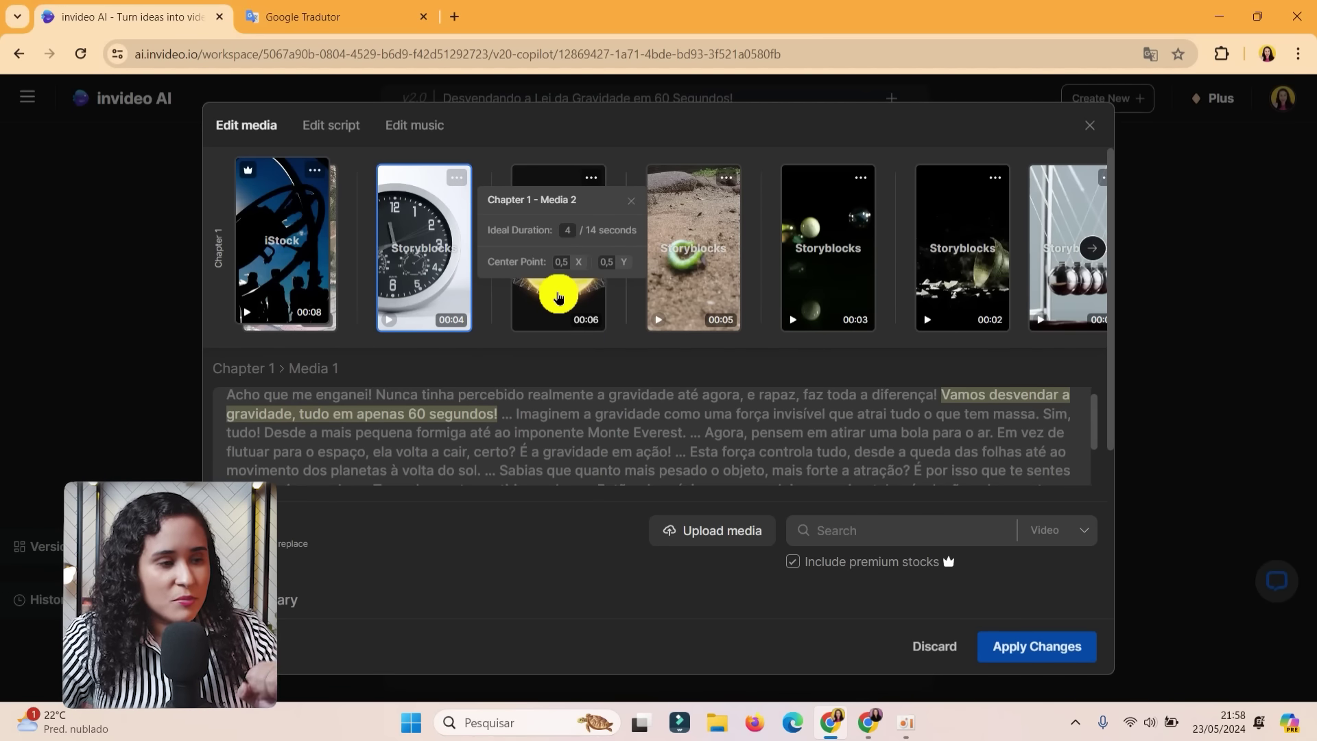
click(418, 447)
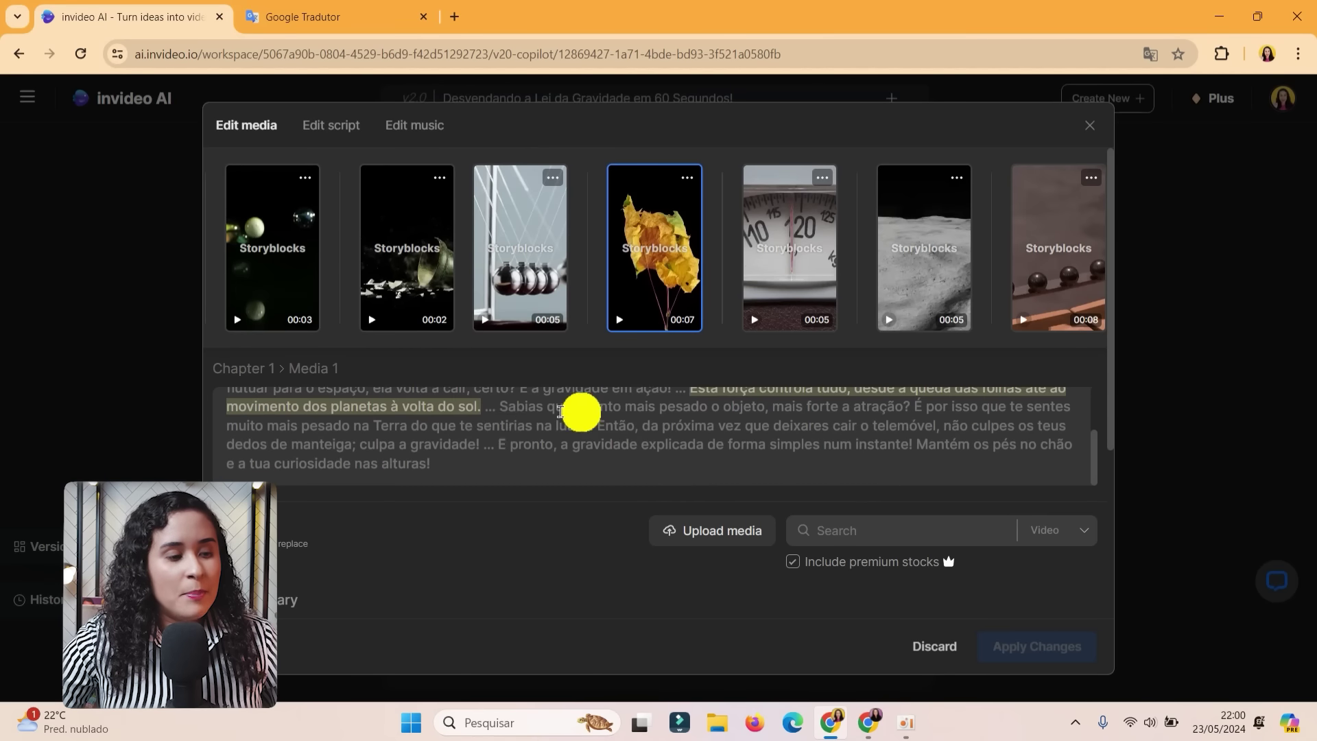
Review all the script lines of Chapter 1 down to the closing sentence and close the editor without editing.
scroll(564, 447, up, 2)
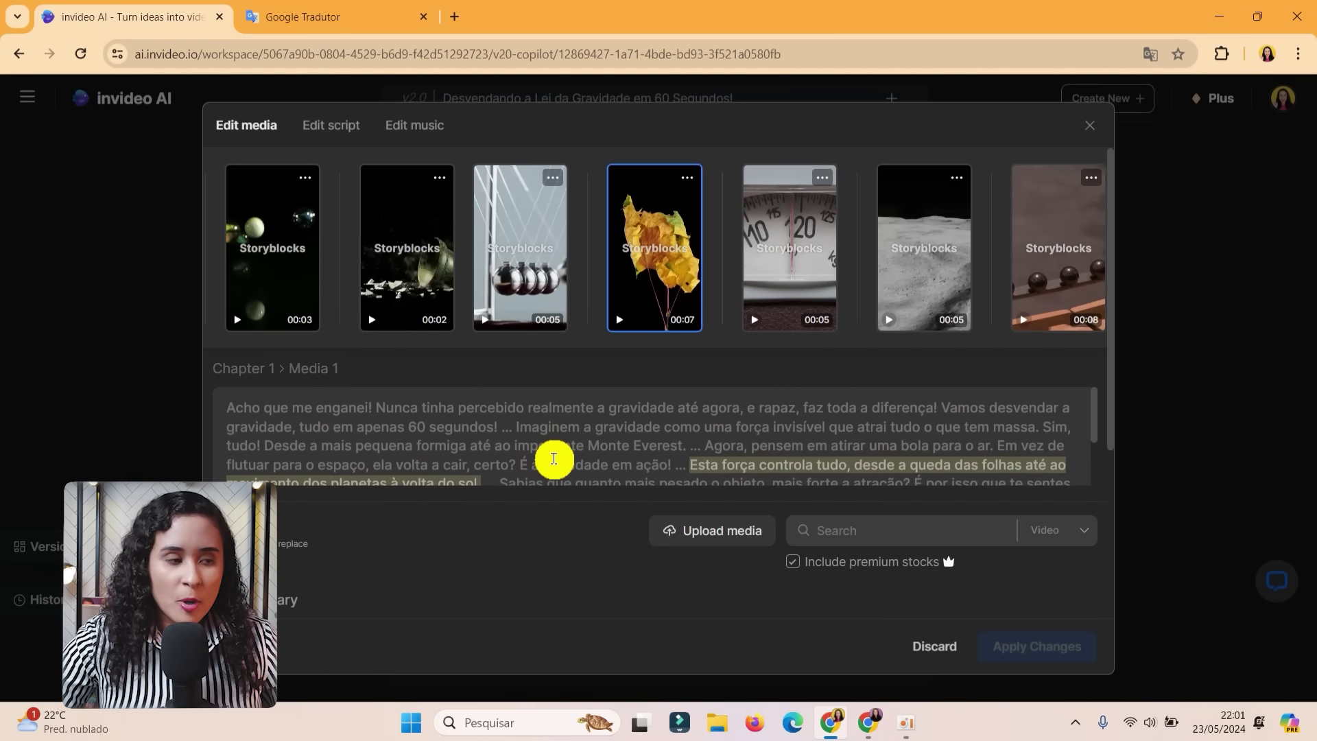
click(312, 132)
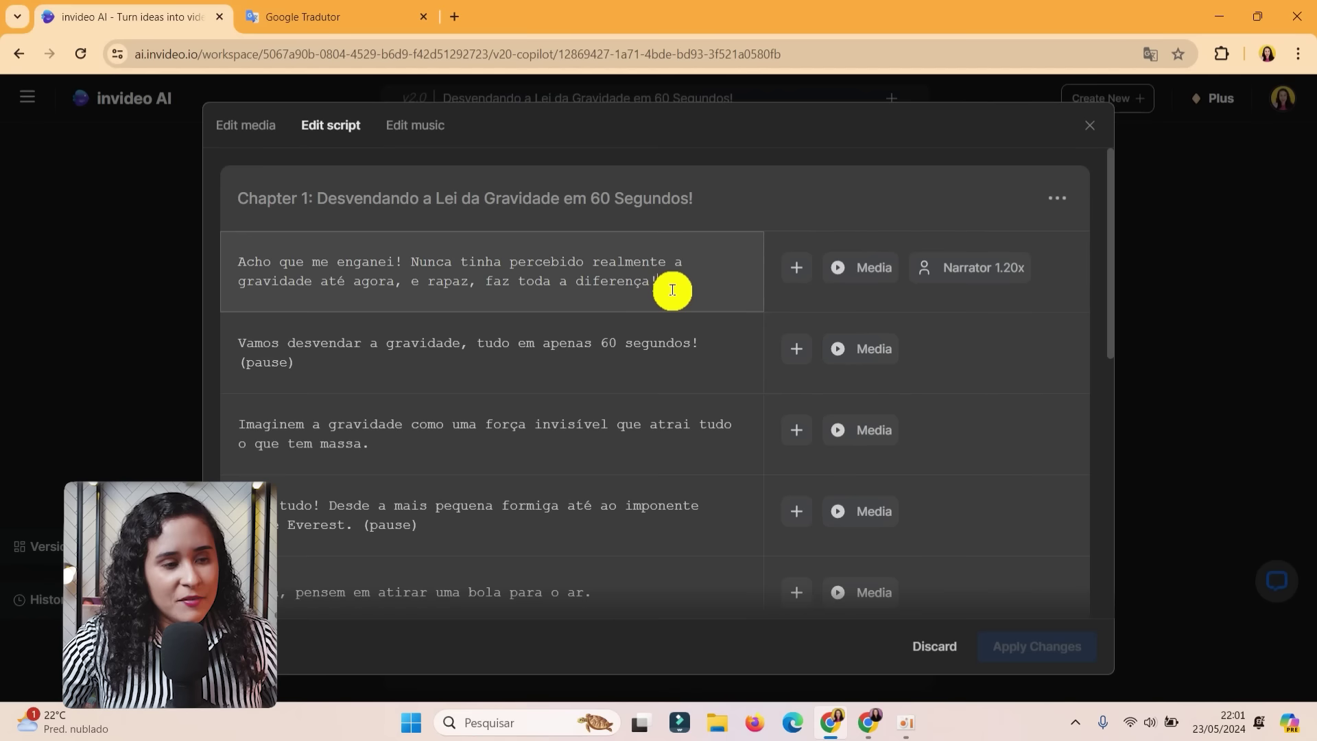
click(547, 370)
scroll(508, 412, down, 2)
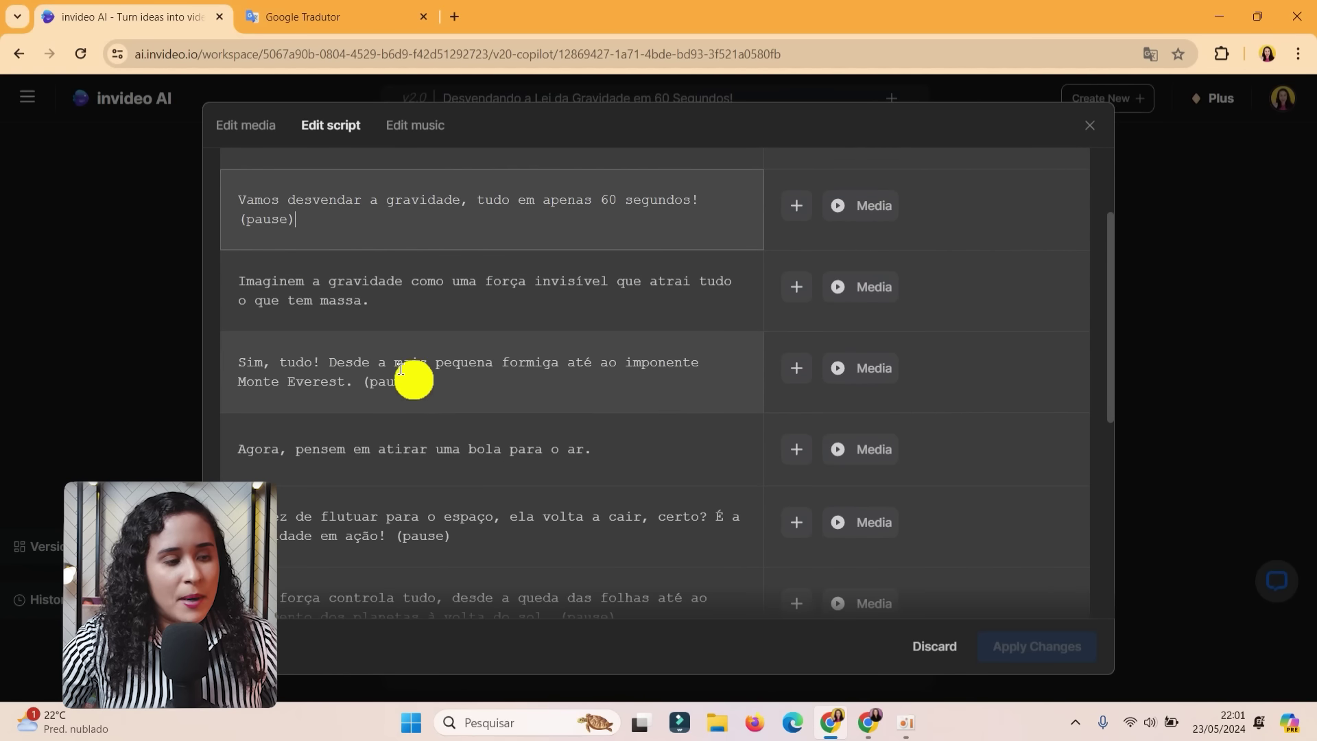
scroll(588, 421, down, 4)
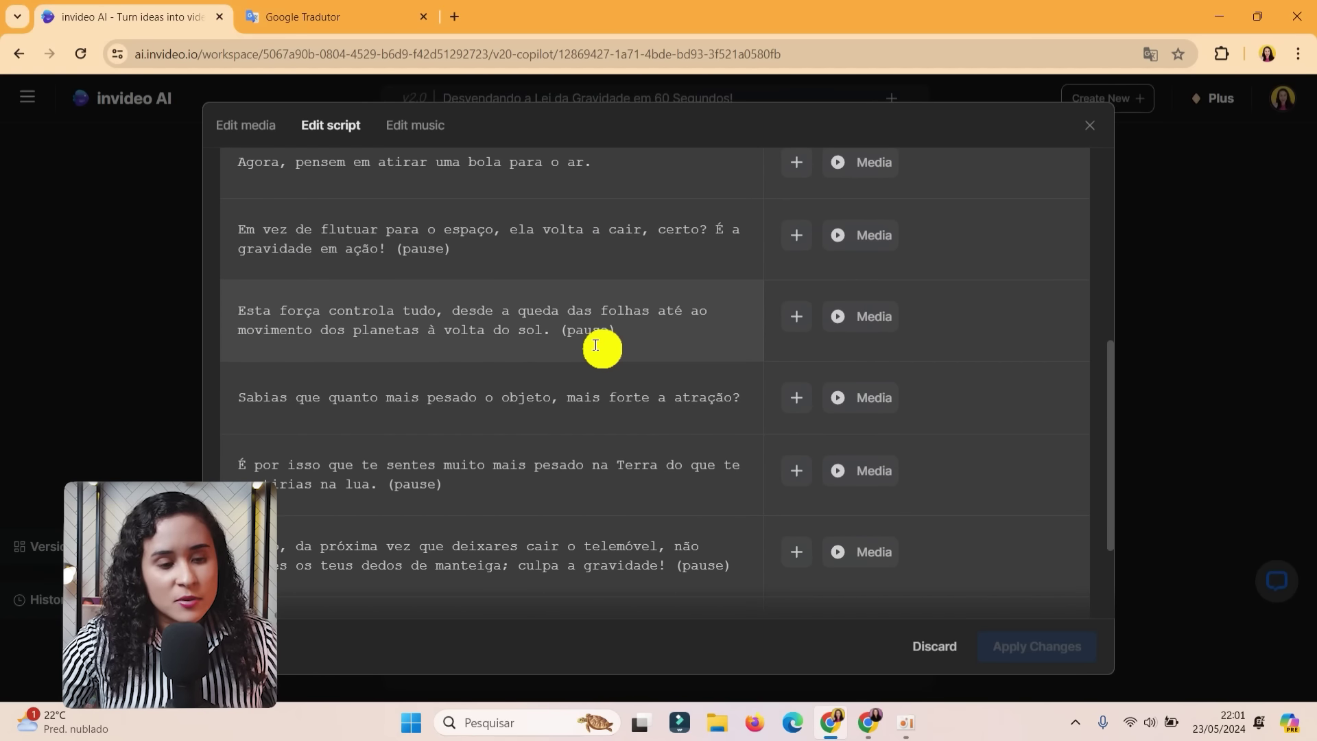
scroll(548, 348, down, 2)
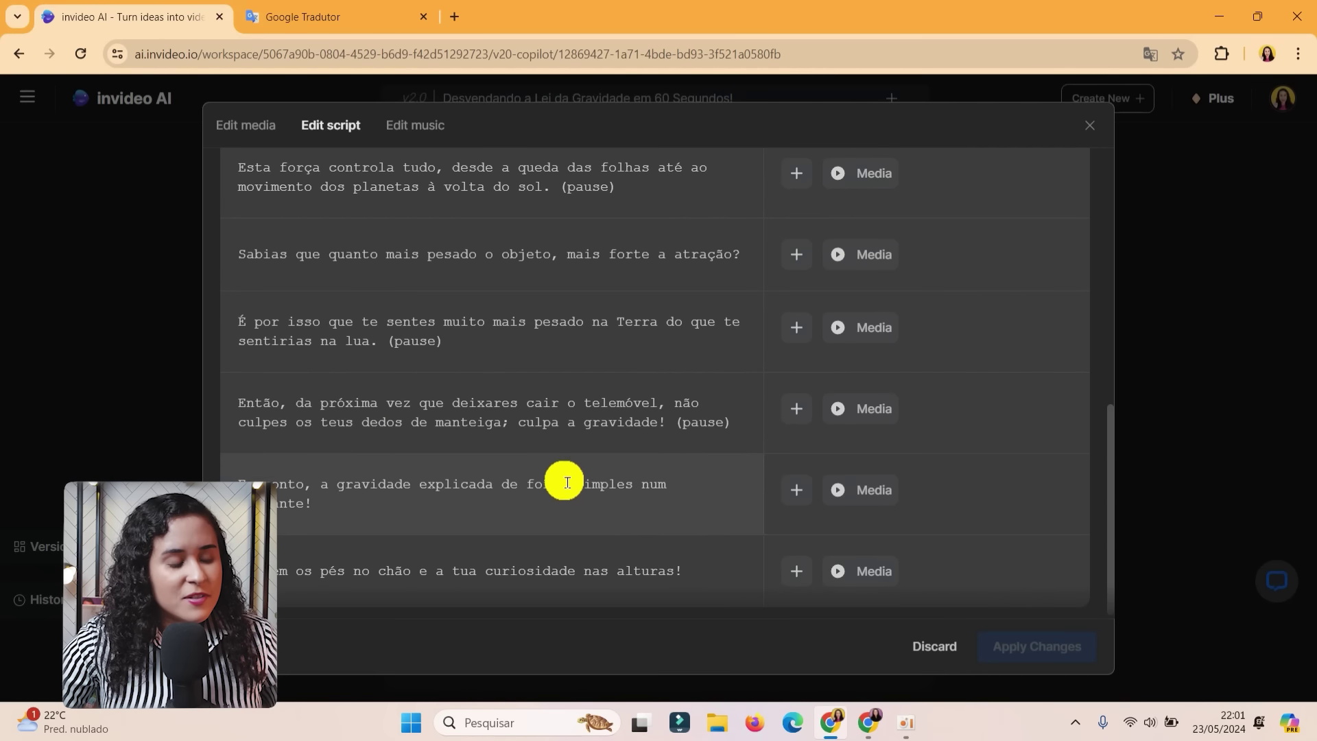
scroll(565, 479, down, 1)
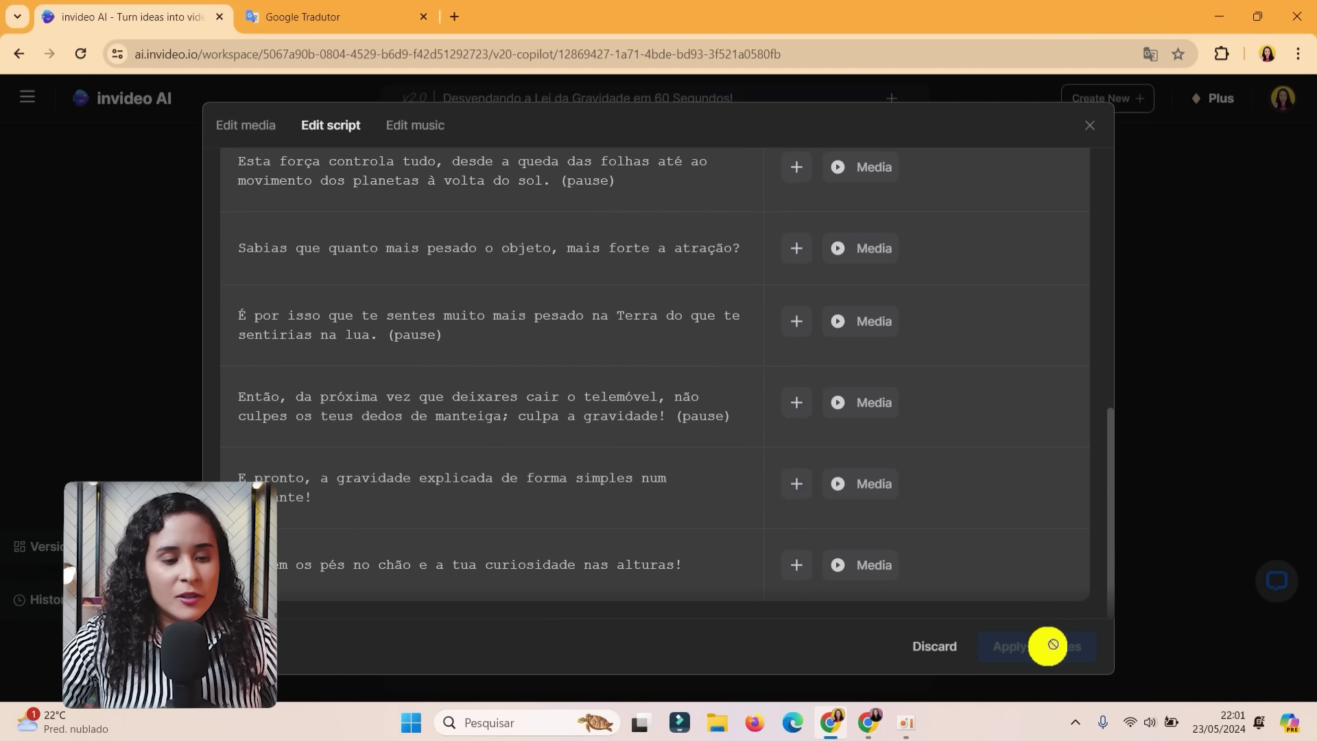
click(1089, 126)
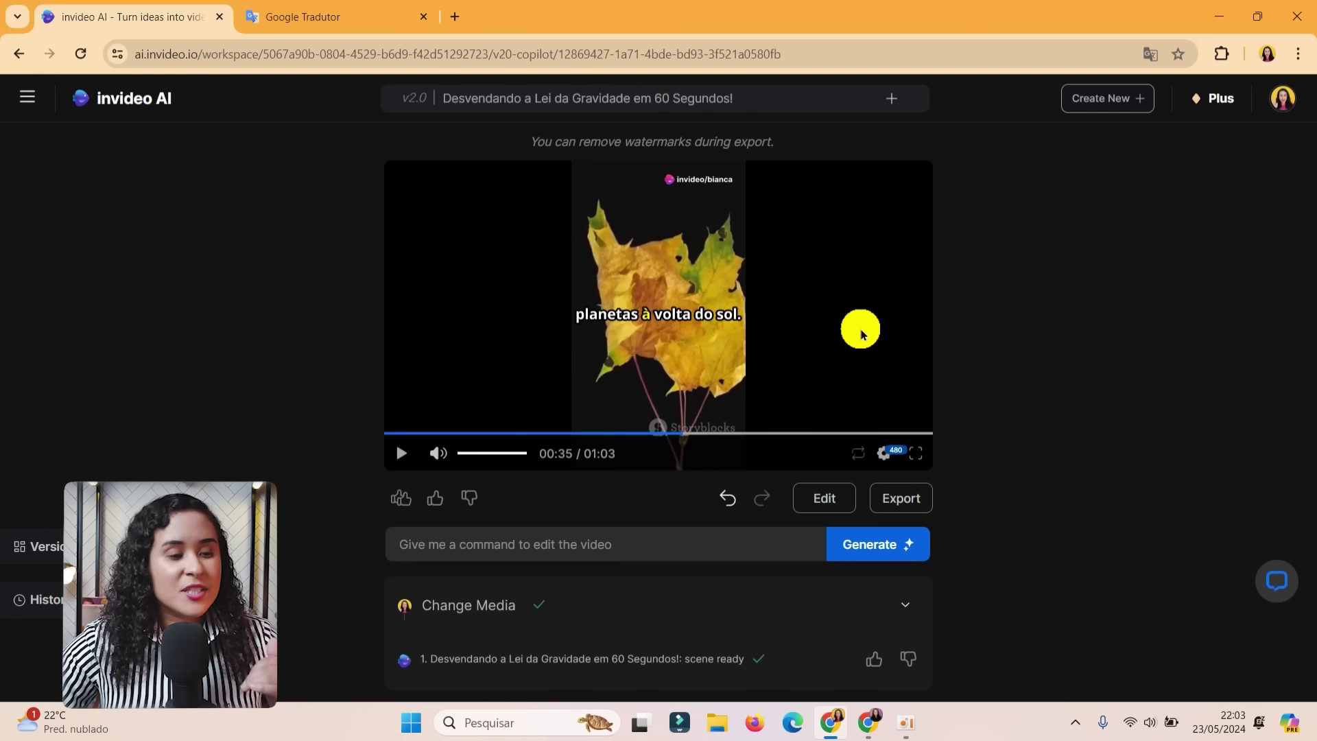
Start the export of the finished gravity video.
click(903, 499)
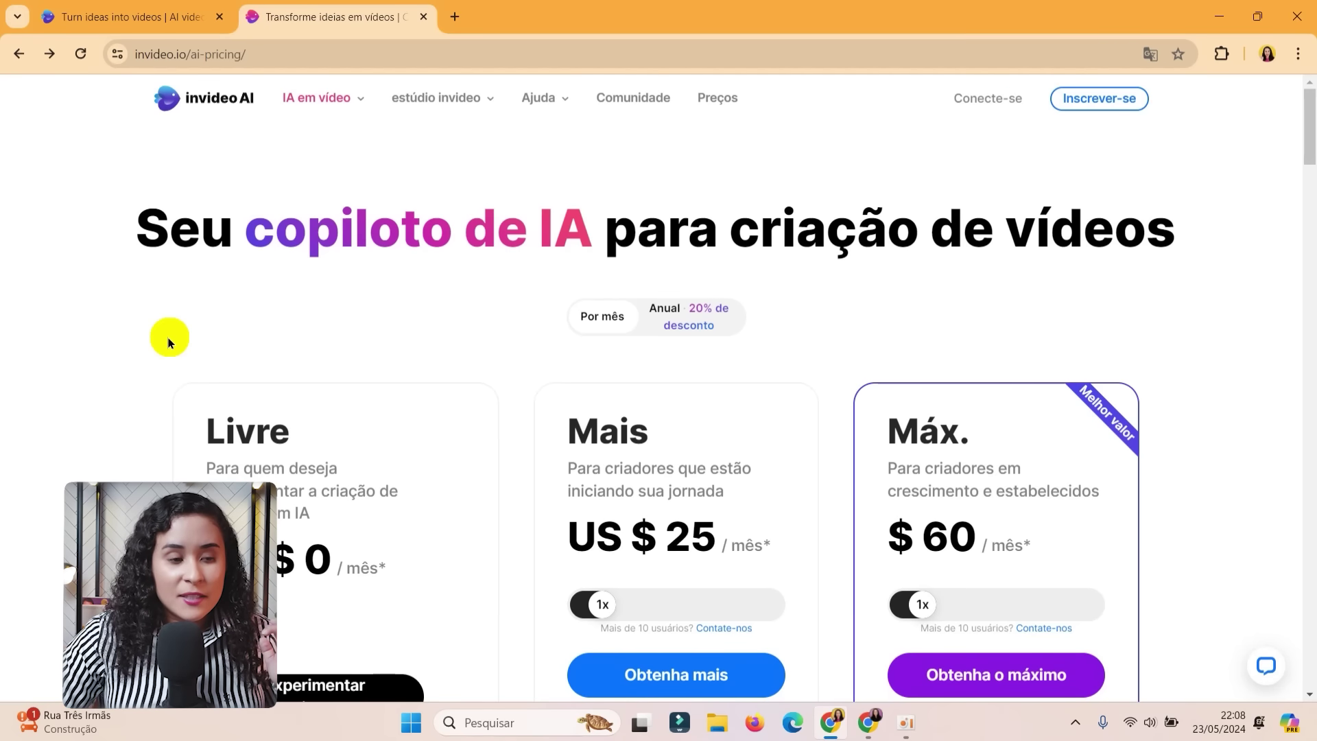
Examine the free plan on the pricing page, including its iStock access, storage, weekly exports and voice clones.
scroll(170, 342, down, 2)
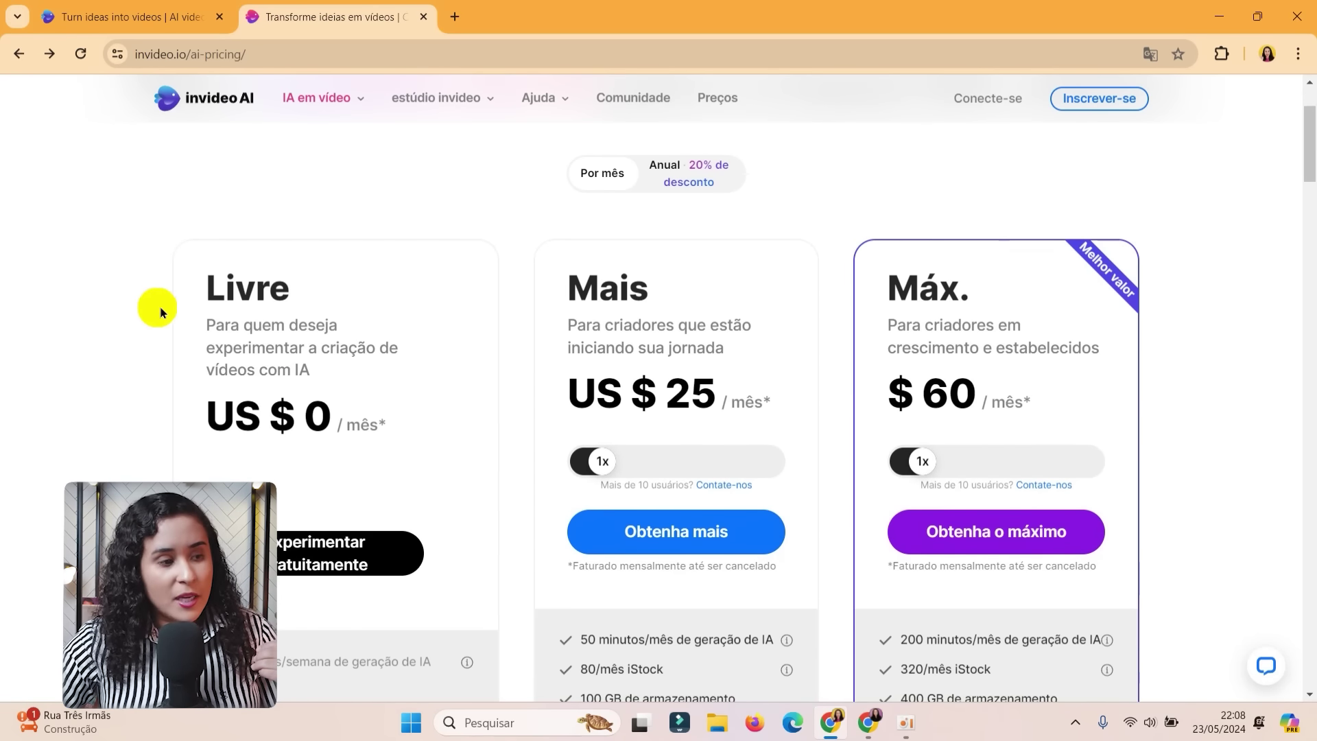
scroll(159, 311, down, 2)
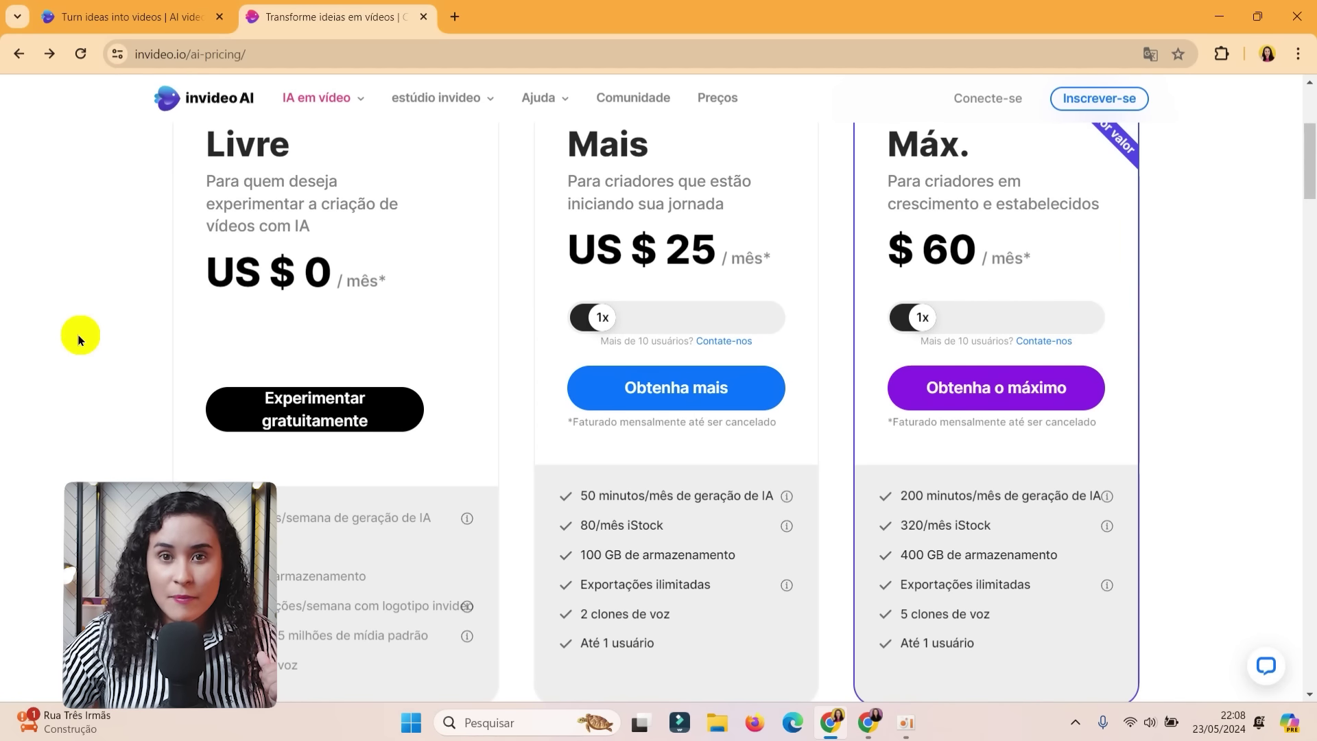
scroll(273, 305, up, 1)
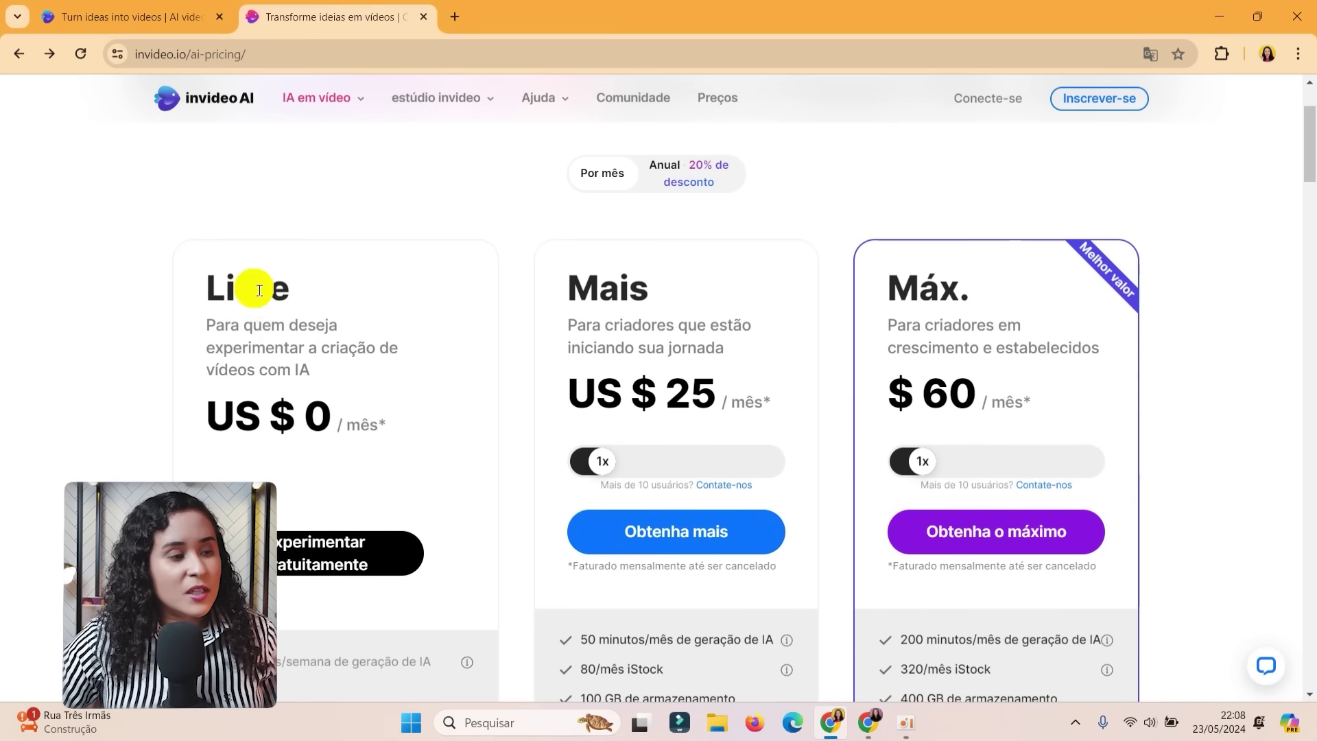
scroll(200, 332, down, 1)
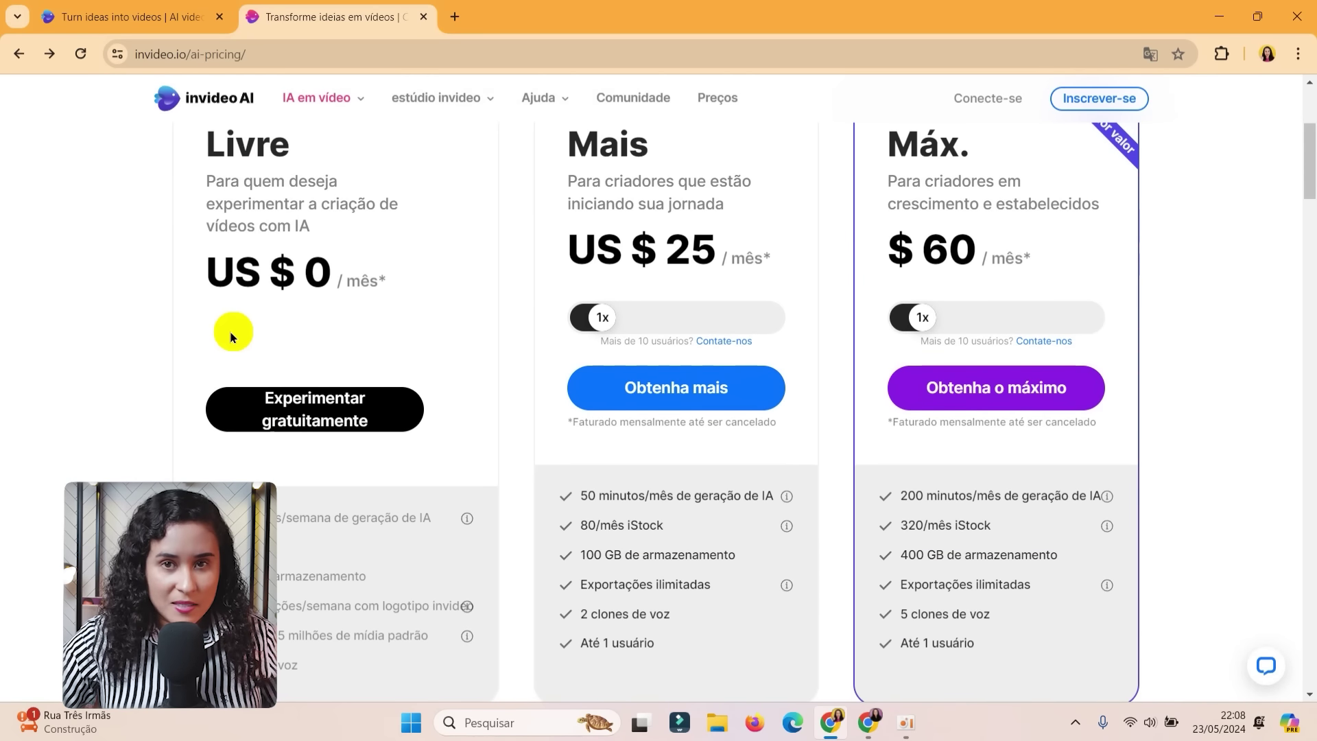
scroll(206, 338, down, 2)
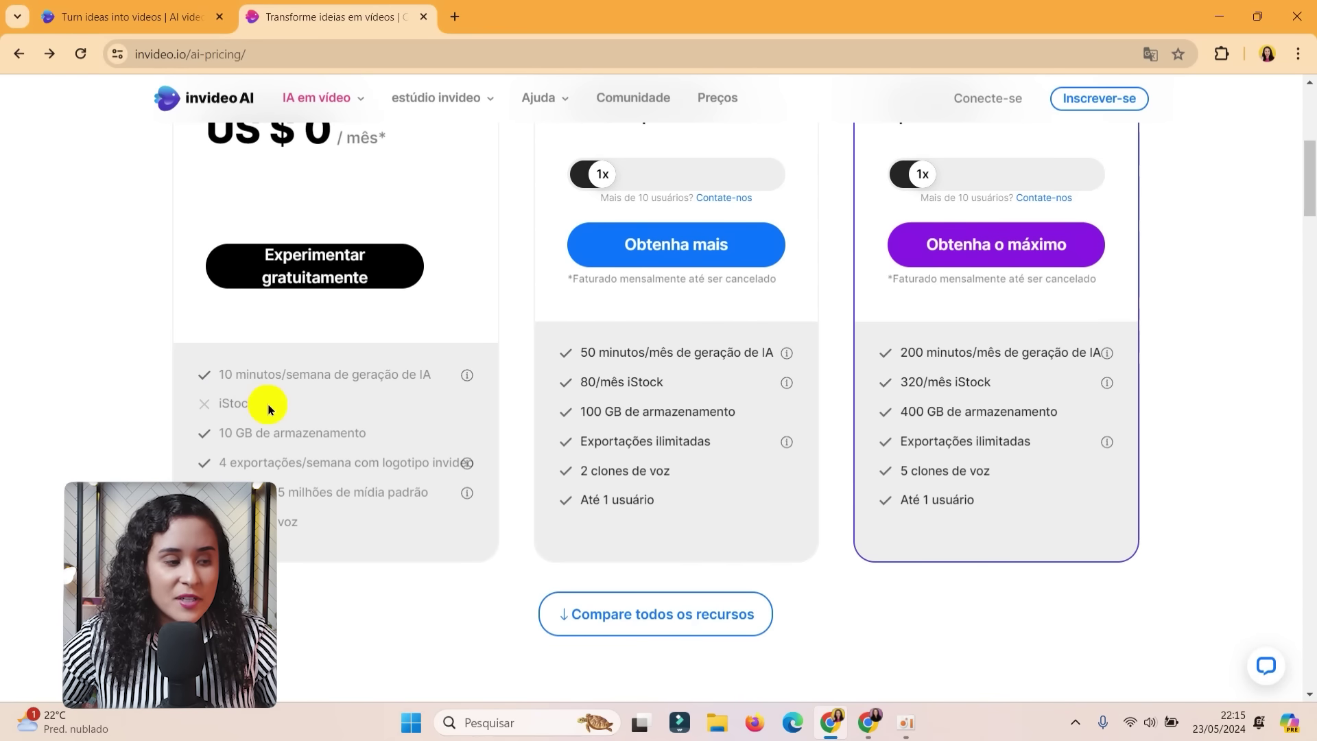
drag(268, 410, 212, 402)
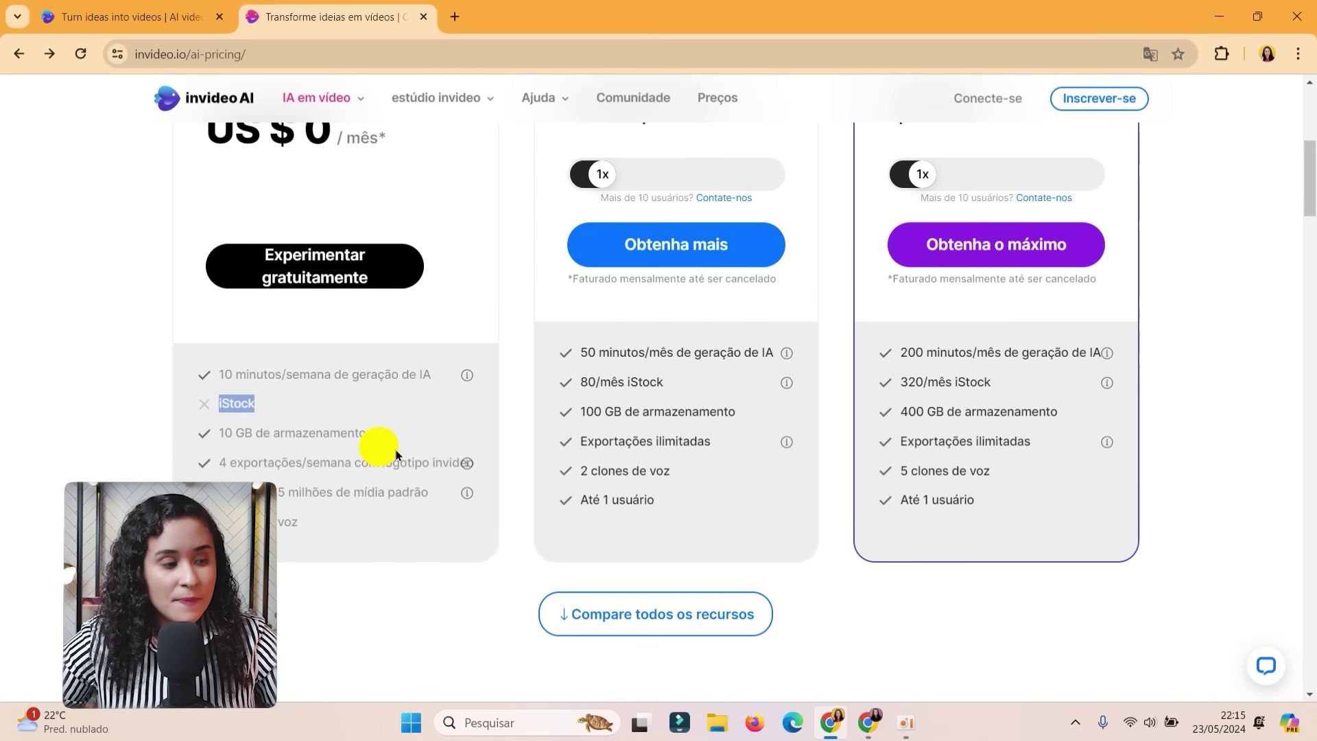
click(327, 452)
drag(269, 450, 208, 440)
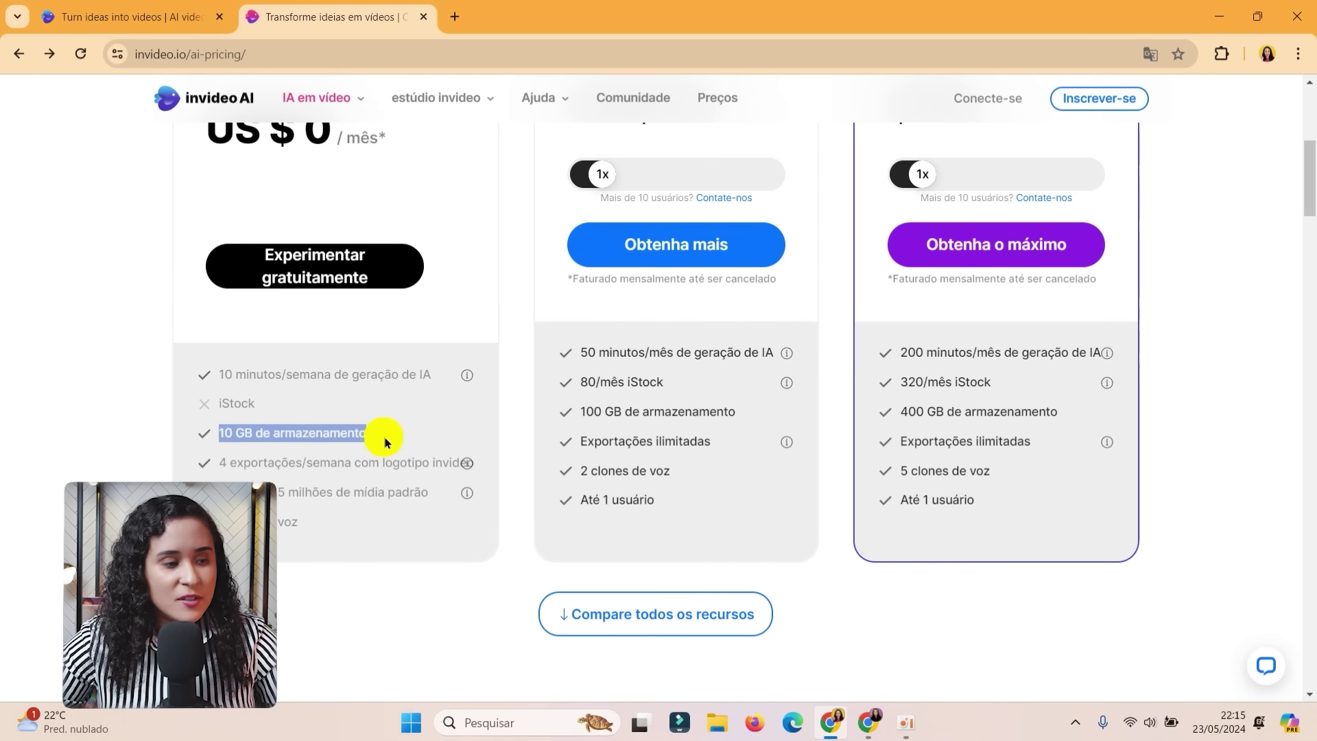
click(412, 459)
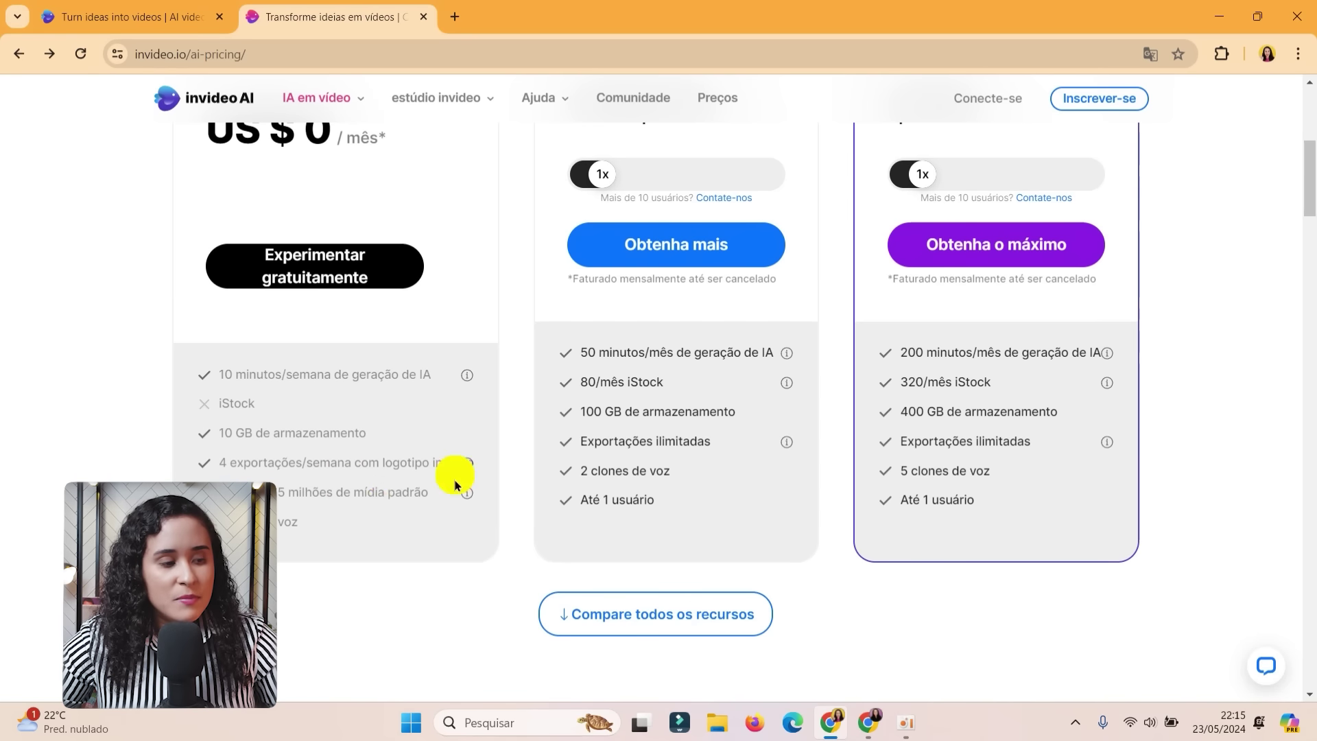
double_click(288, 523)
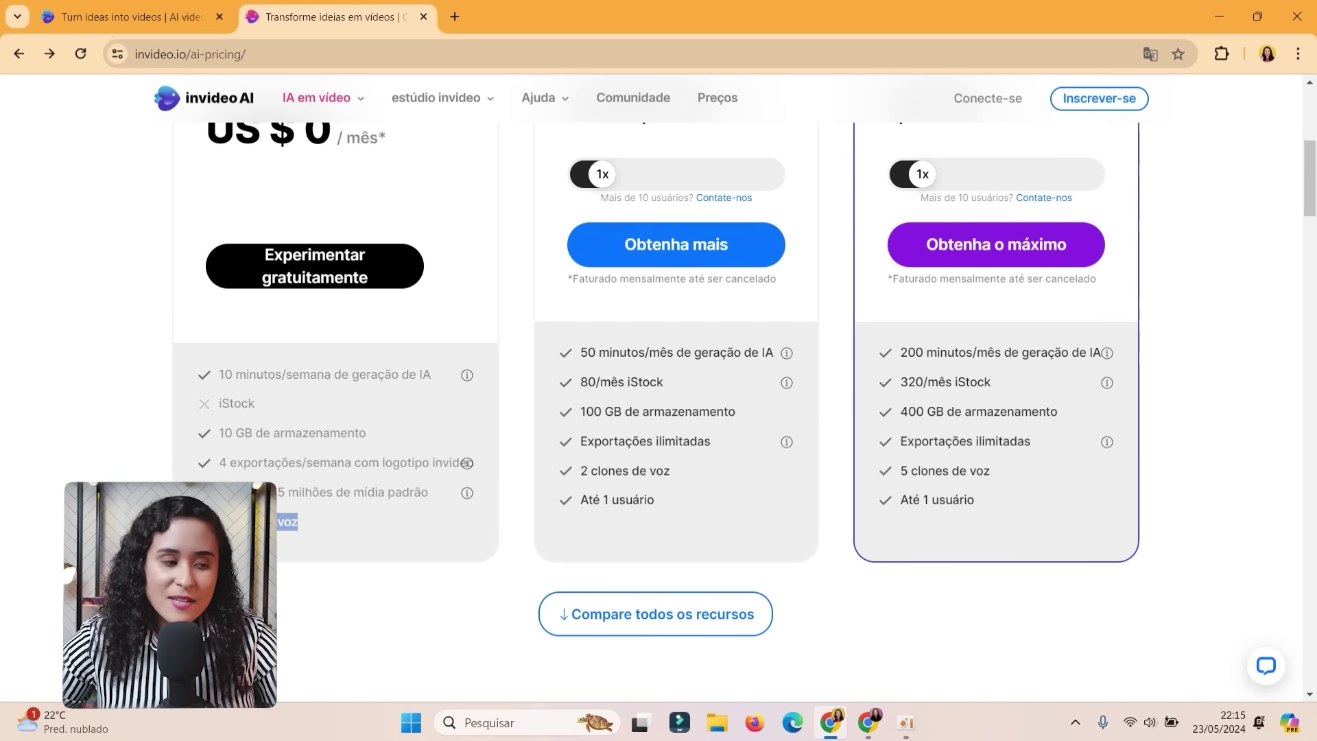
click(132, 404)
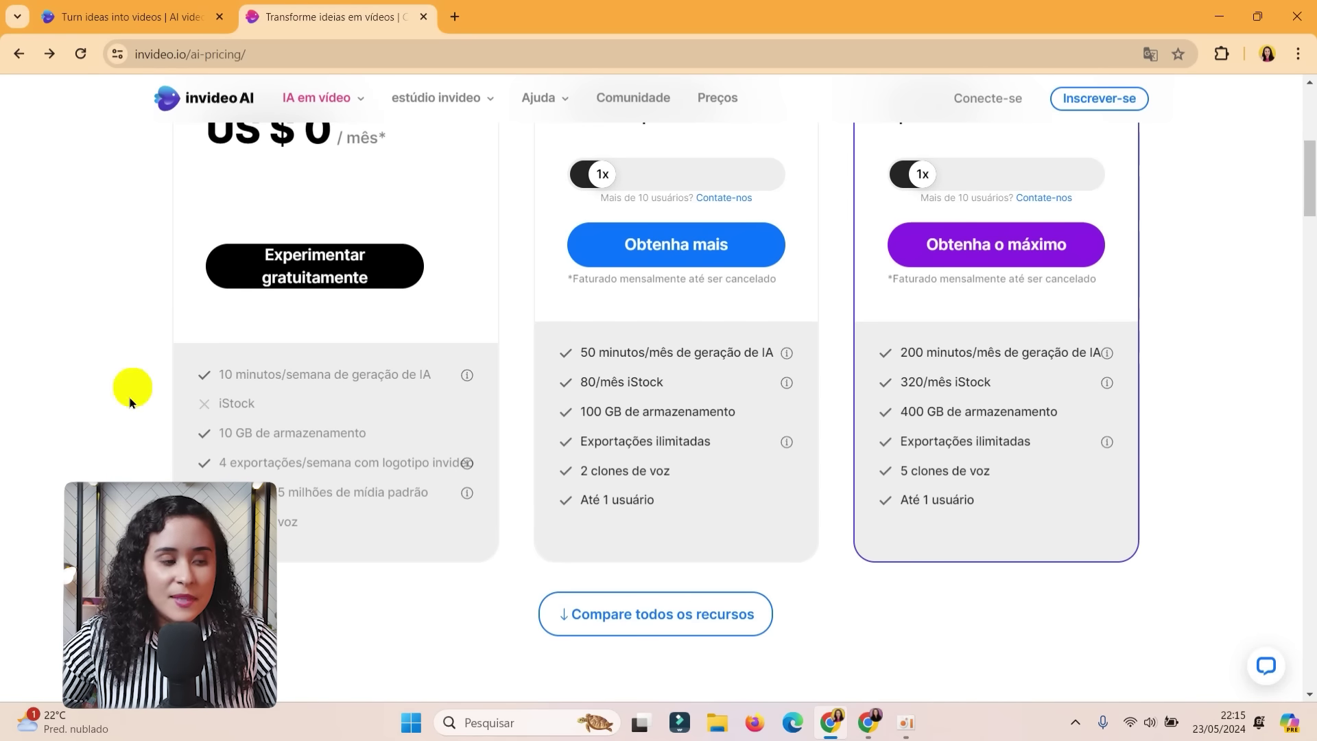
Examine the monthly price and included features of the Plus plan (Mais) on the pricing page.
scroll(330, 505, up, 4)
scroll(520, 364, down, 2)
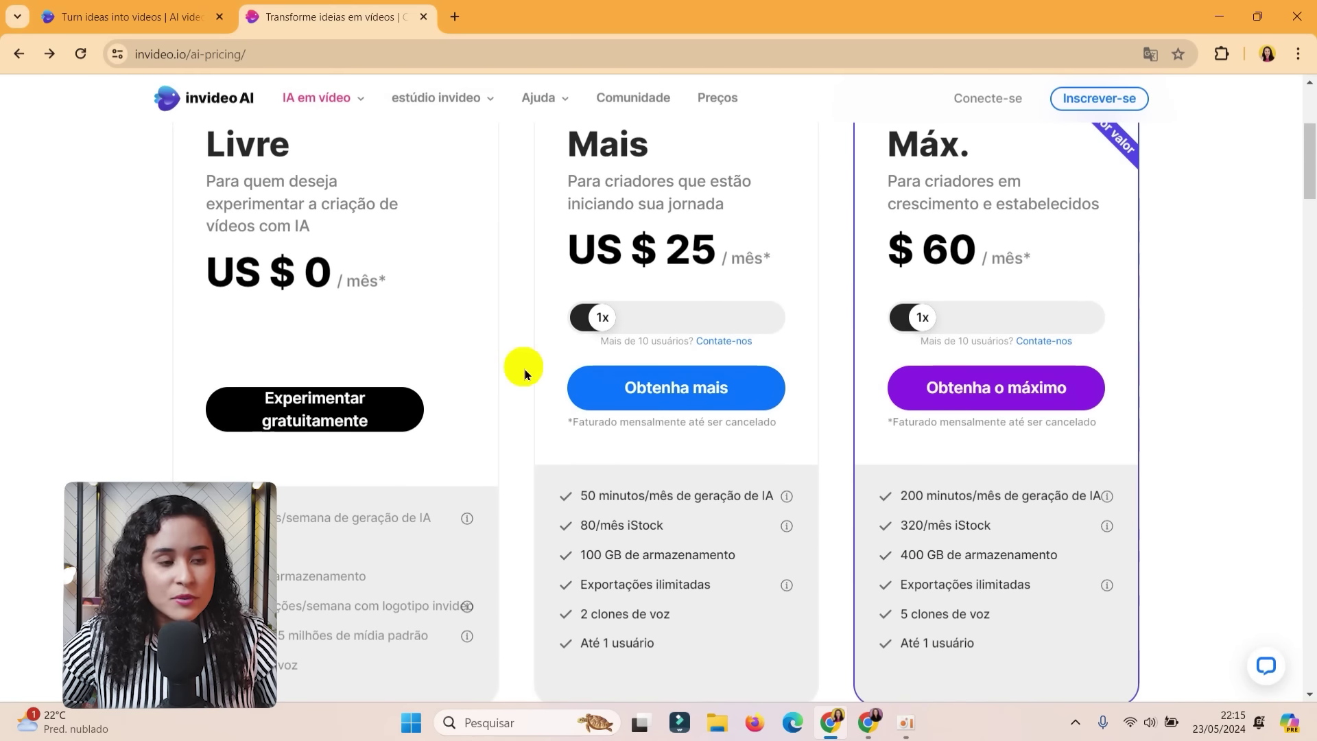
scroll(516, 468, up, 4)
scroll(743, 435, down, 2)
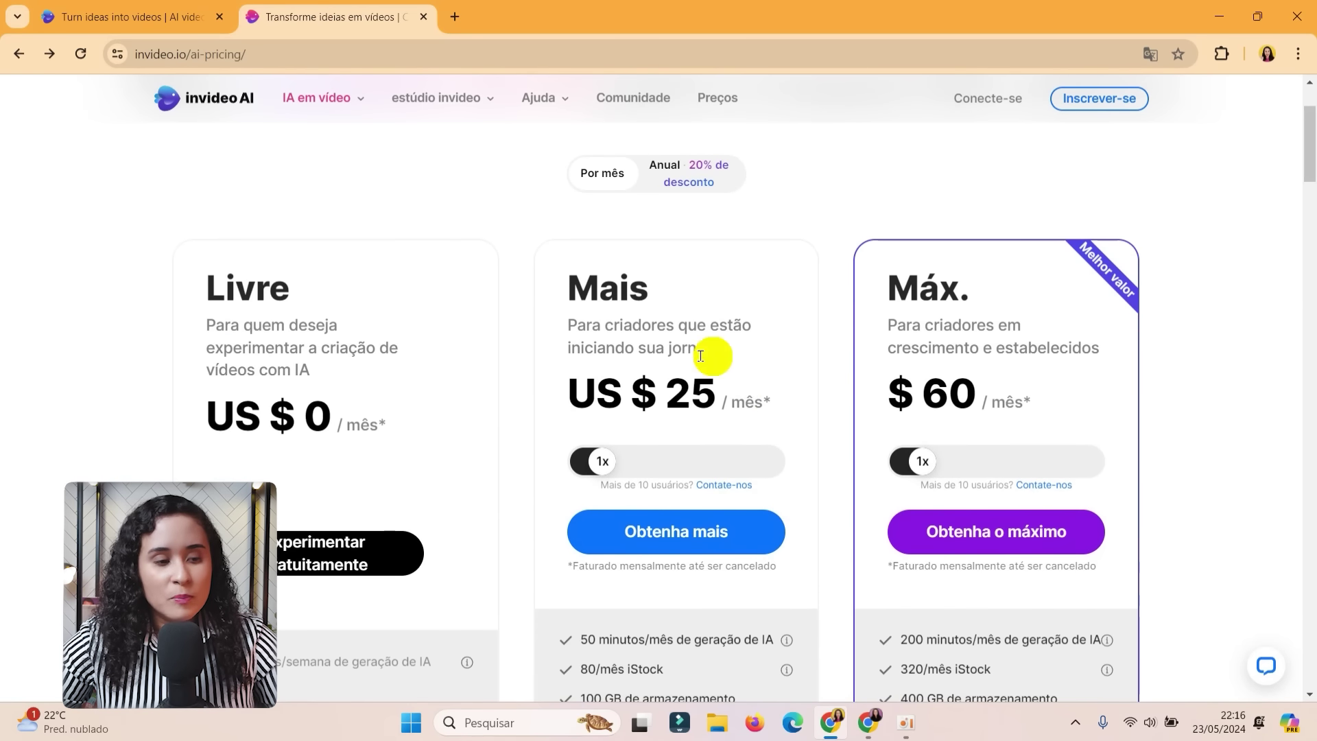
drag(667, 396, 792, 404)
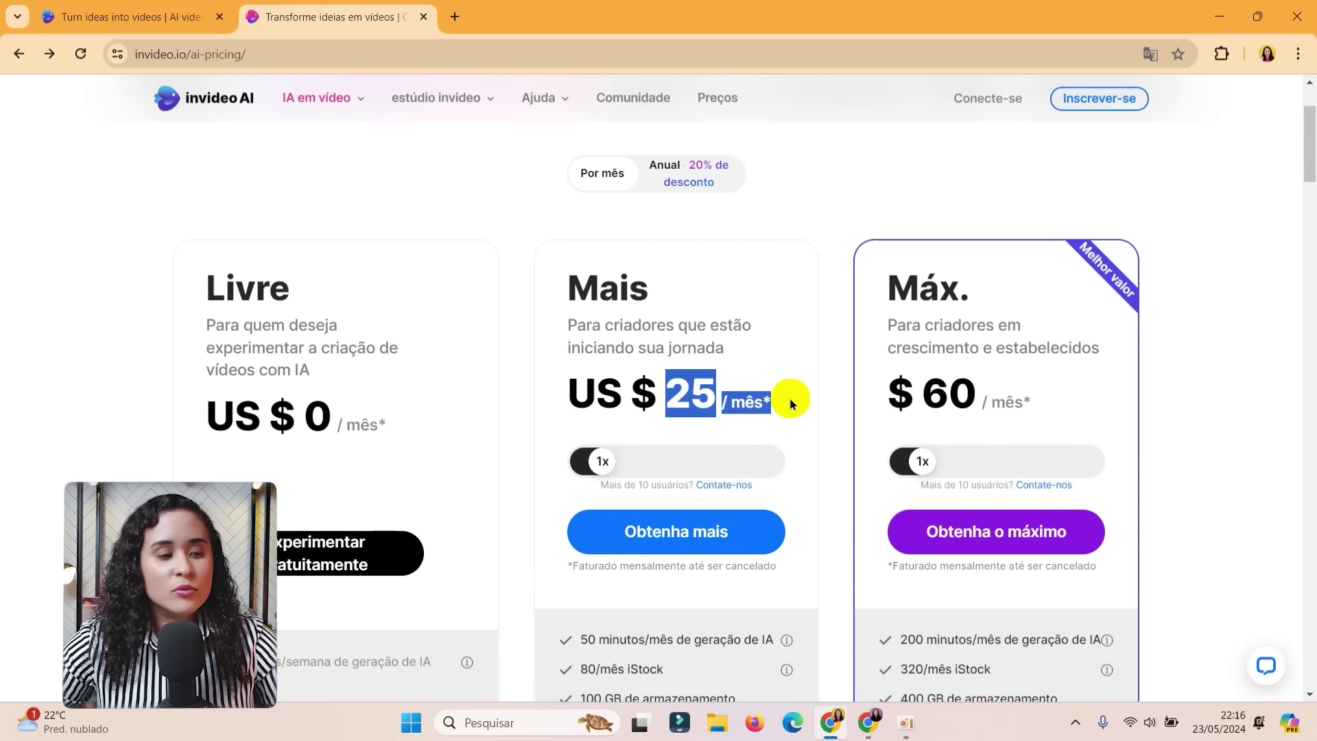
click(790, 394)
scroll(545, 343, down, 6)
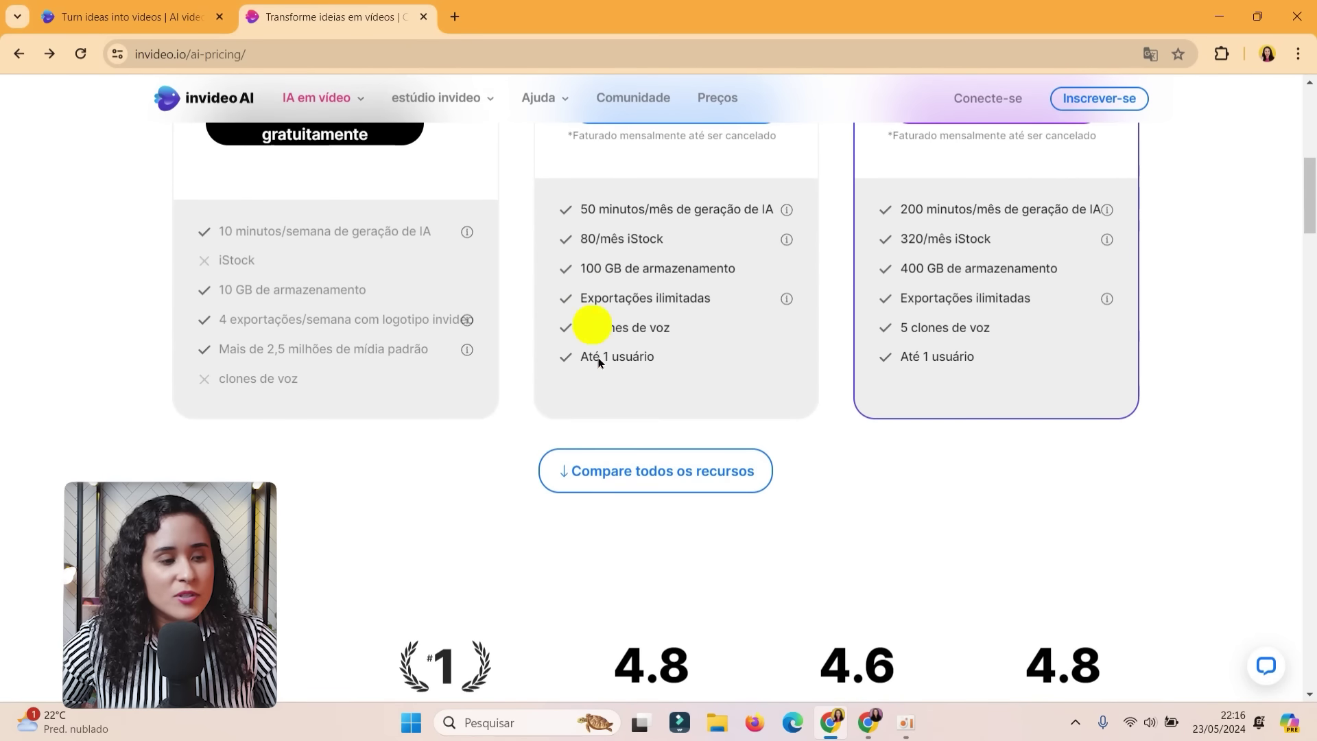
scroll(604, 377, up, 2)
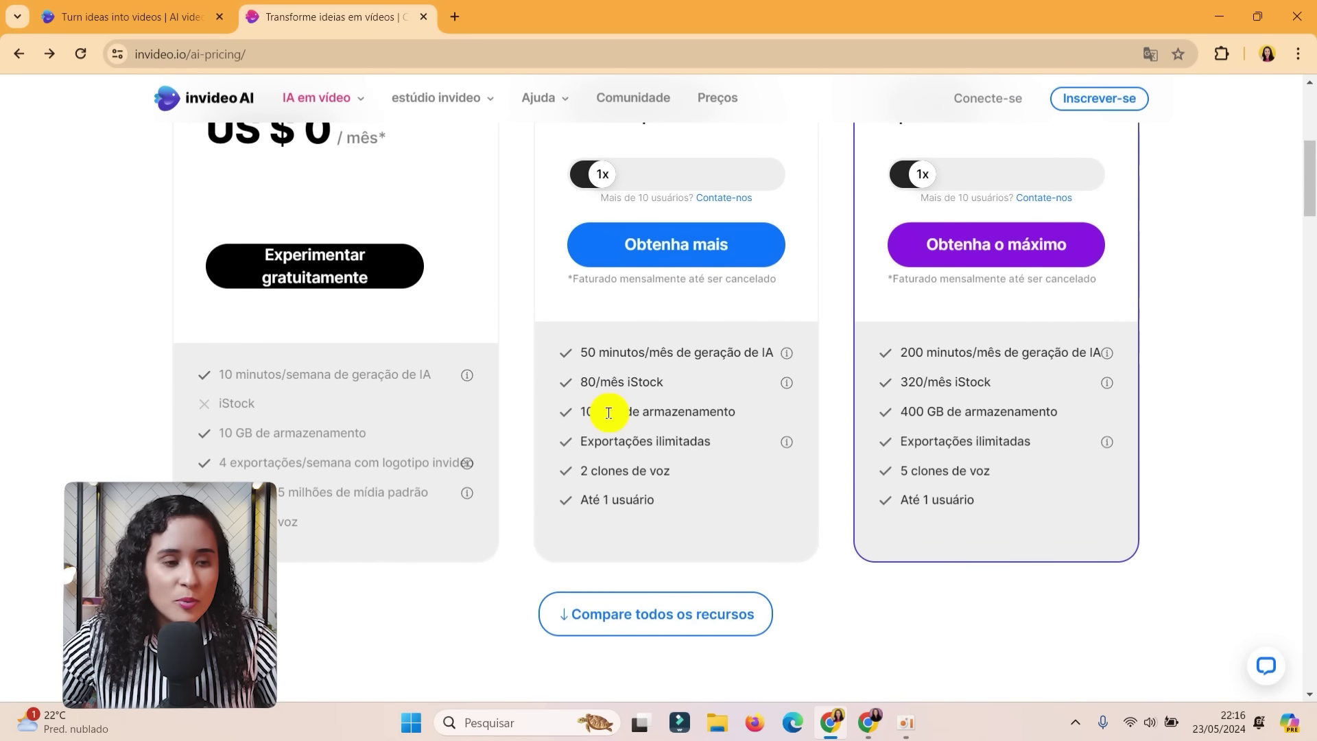
scroll(535, 400, up, 2)
scroll(536, 380, up, 2)
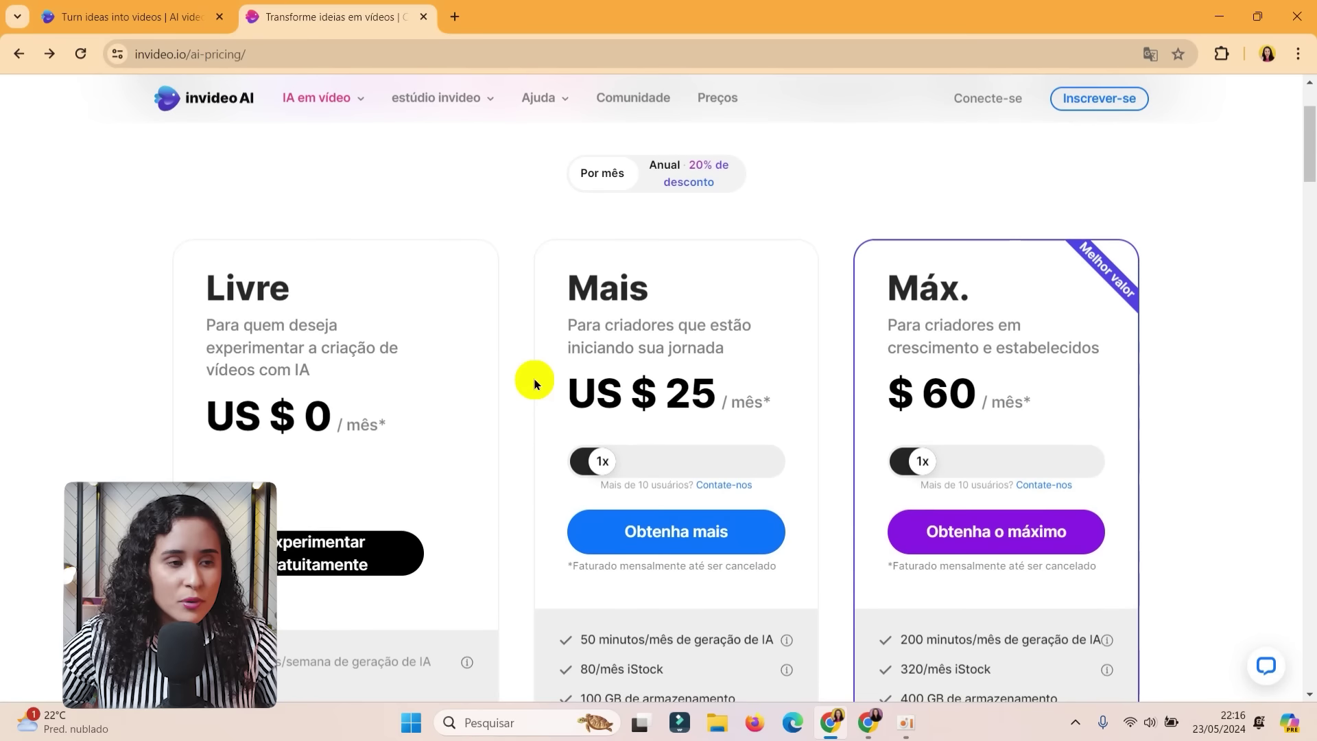
Switch the plan prices to yearly billing and show the pricing page in its original English.
click(588, 172)
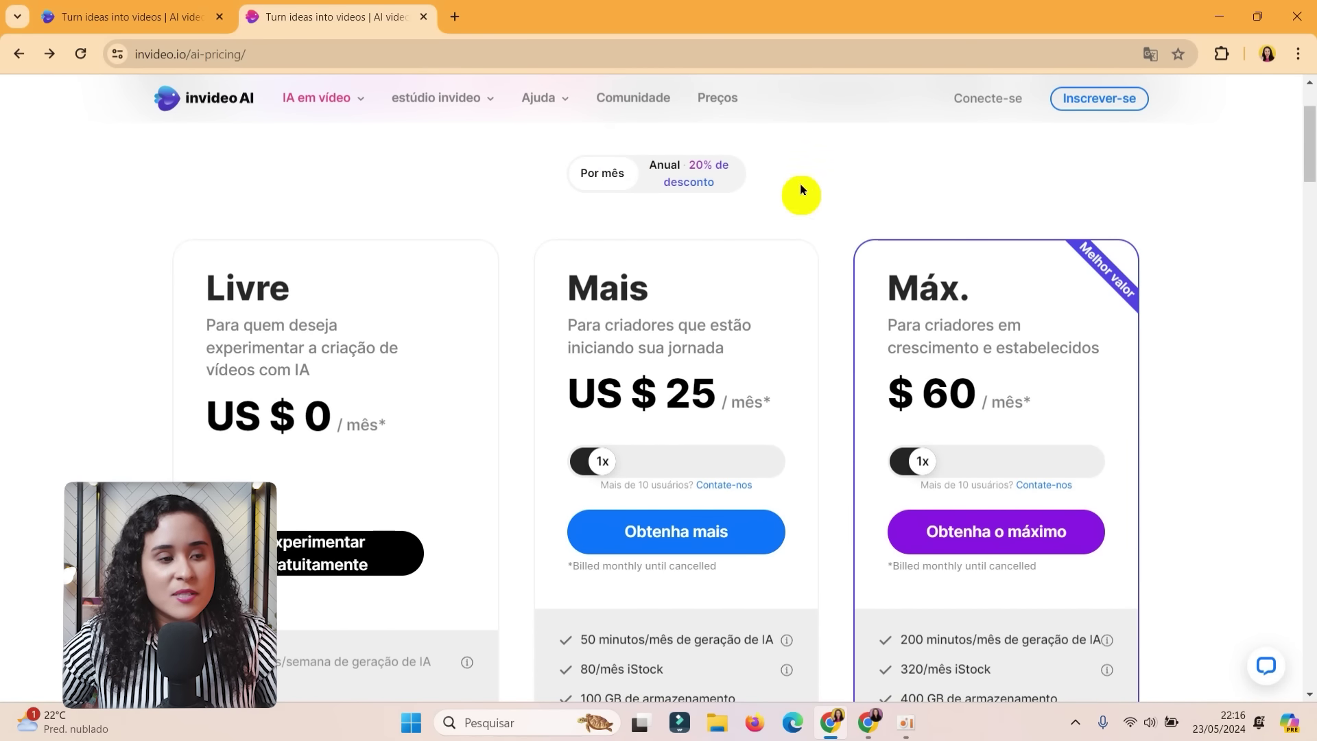
click(683, 184)
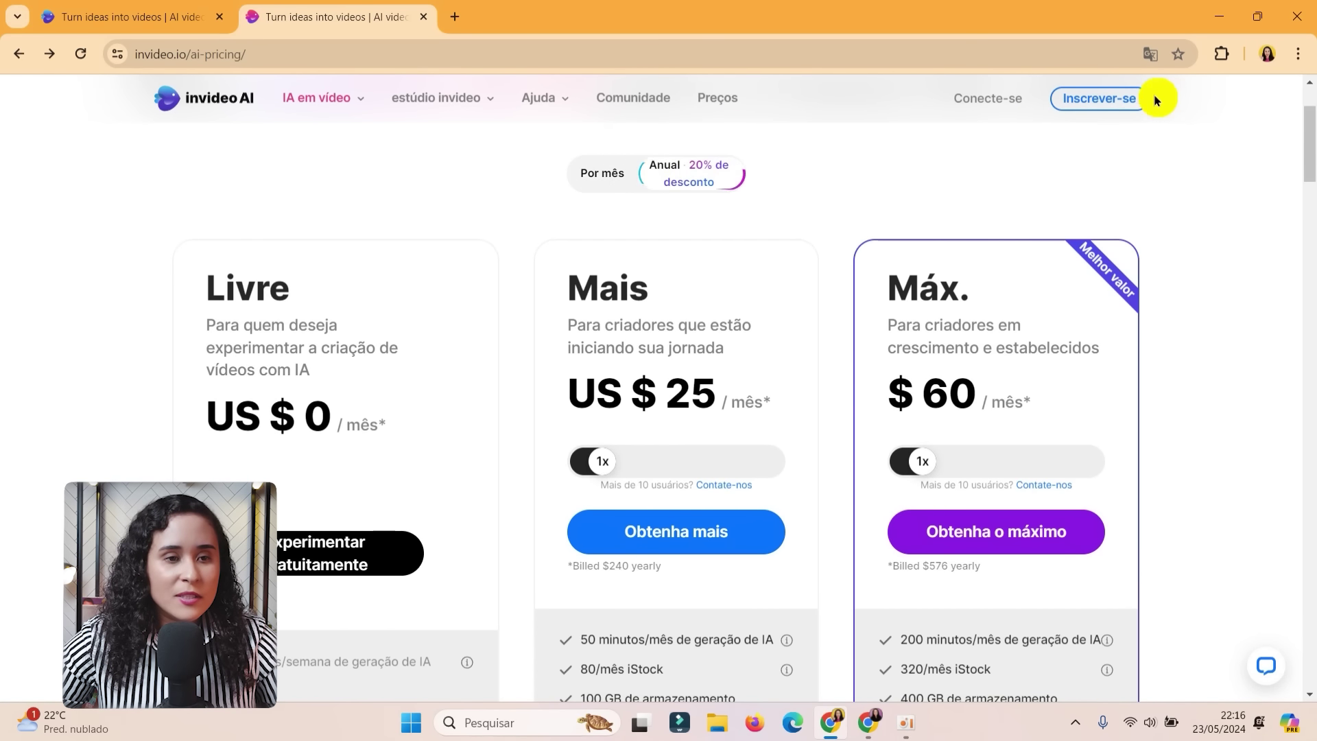
click(1150, 56)
click(949, 89)
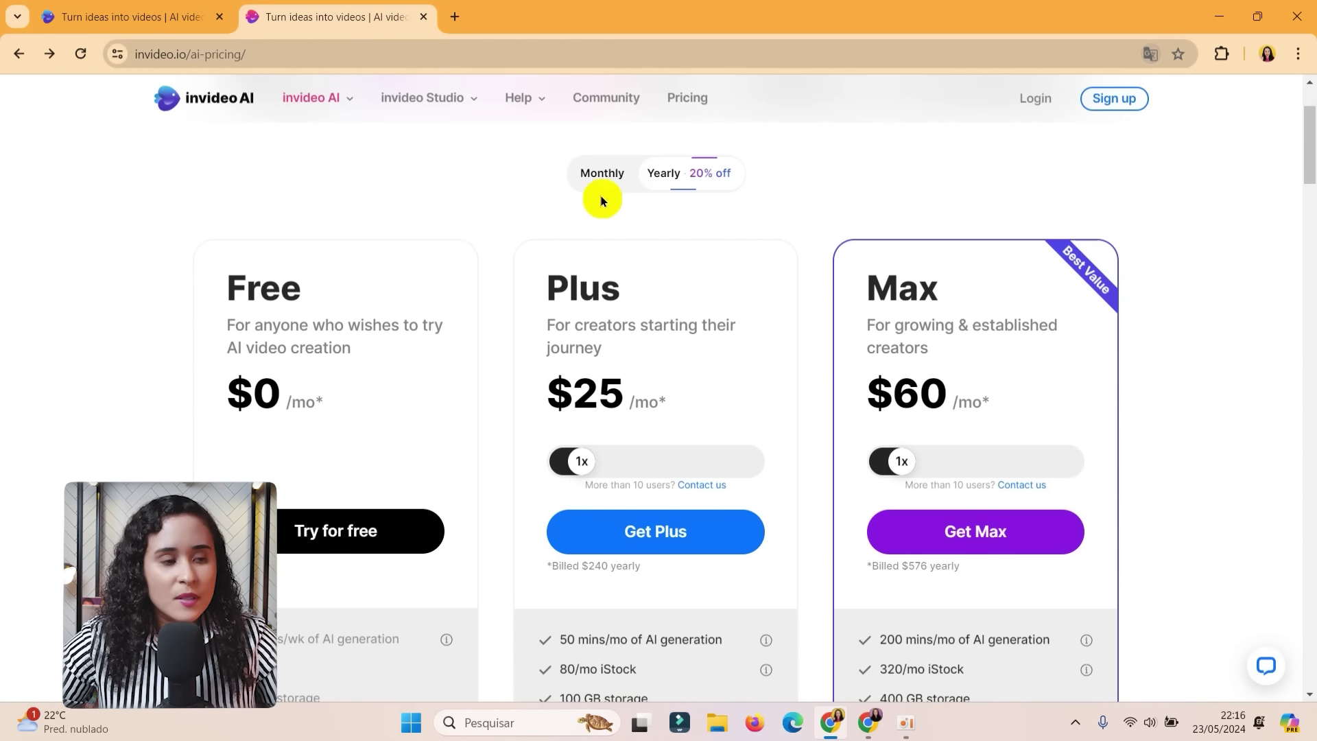
Check the yearly Plus price, return to monthly billing and compare the features of the Free, Plus and Max plans.
click(670, 181)
drag(648, 391, 546, 393)
click(602, 174)
click(955, 180)
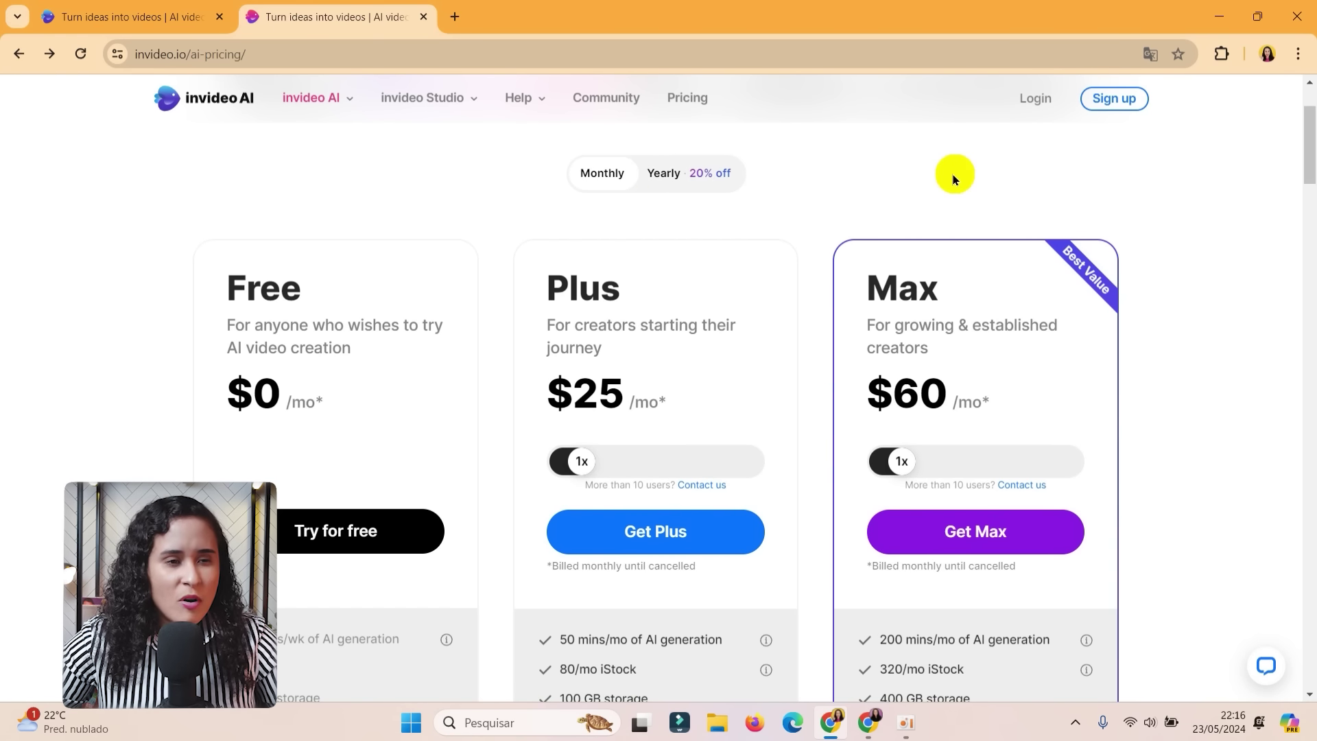
mouse_move(1308, 155)
mouse_down()
mouse_move(1308, 179)
mouse_move(1308, 133)
mouse_move(1304, 163)
mouse_up()
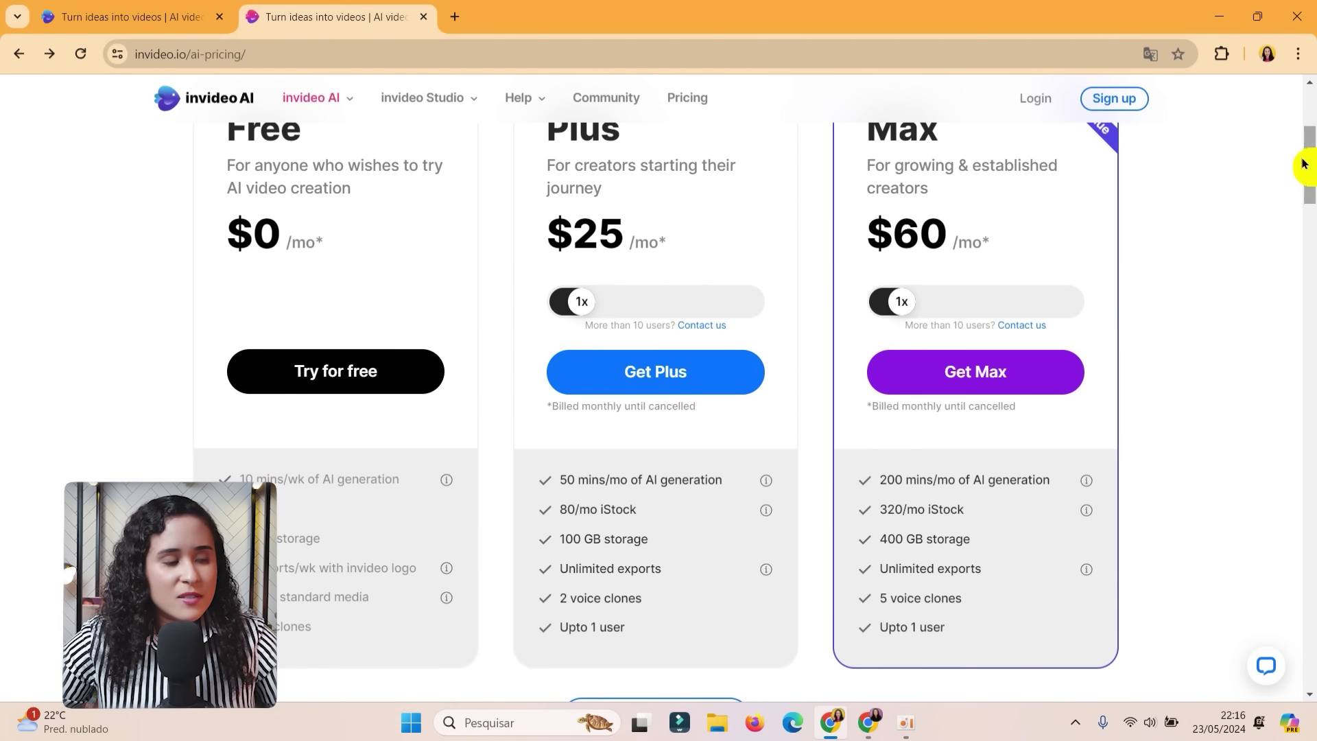
scroll(356, 364, up, 2)
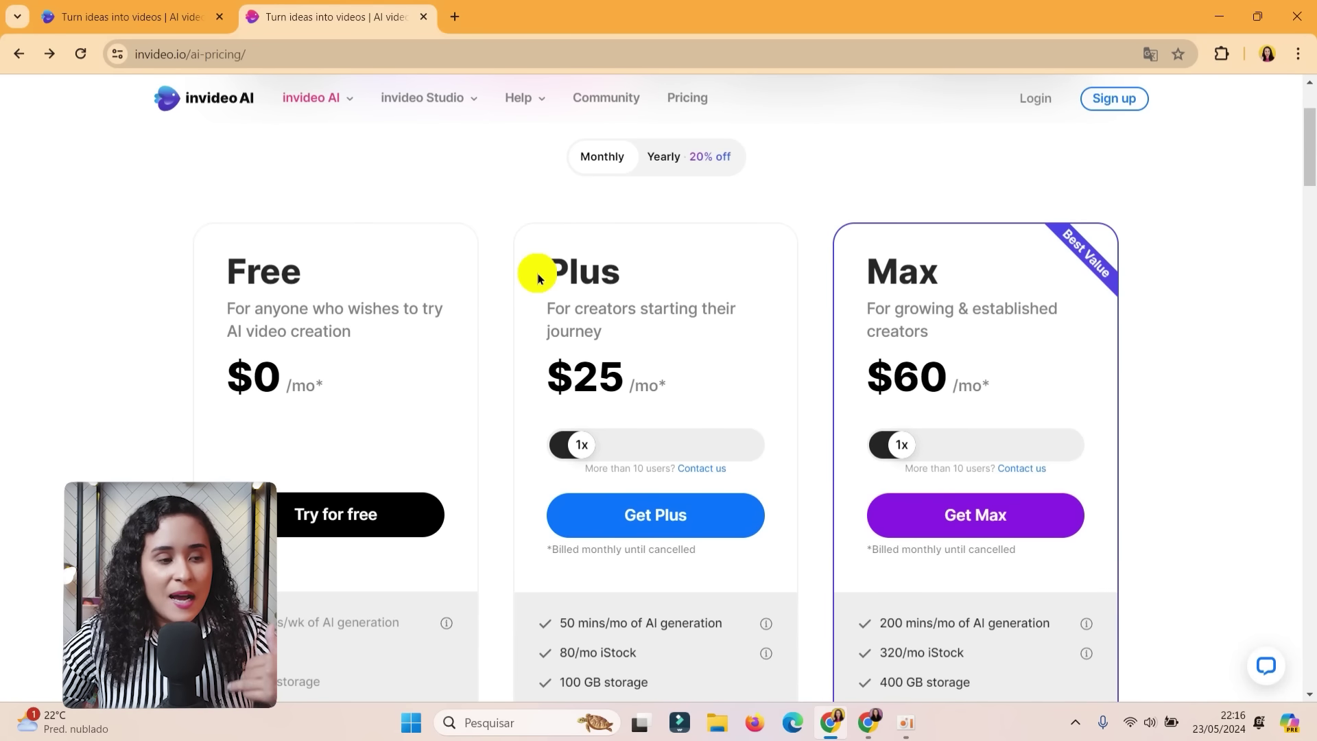
scroll(536, 272, down, 2)
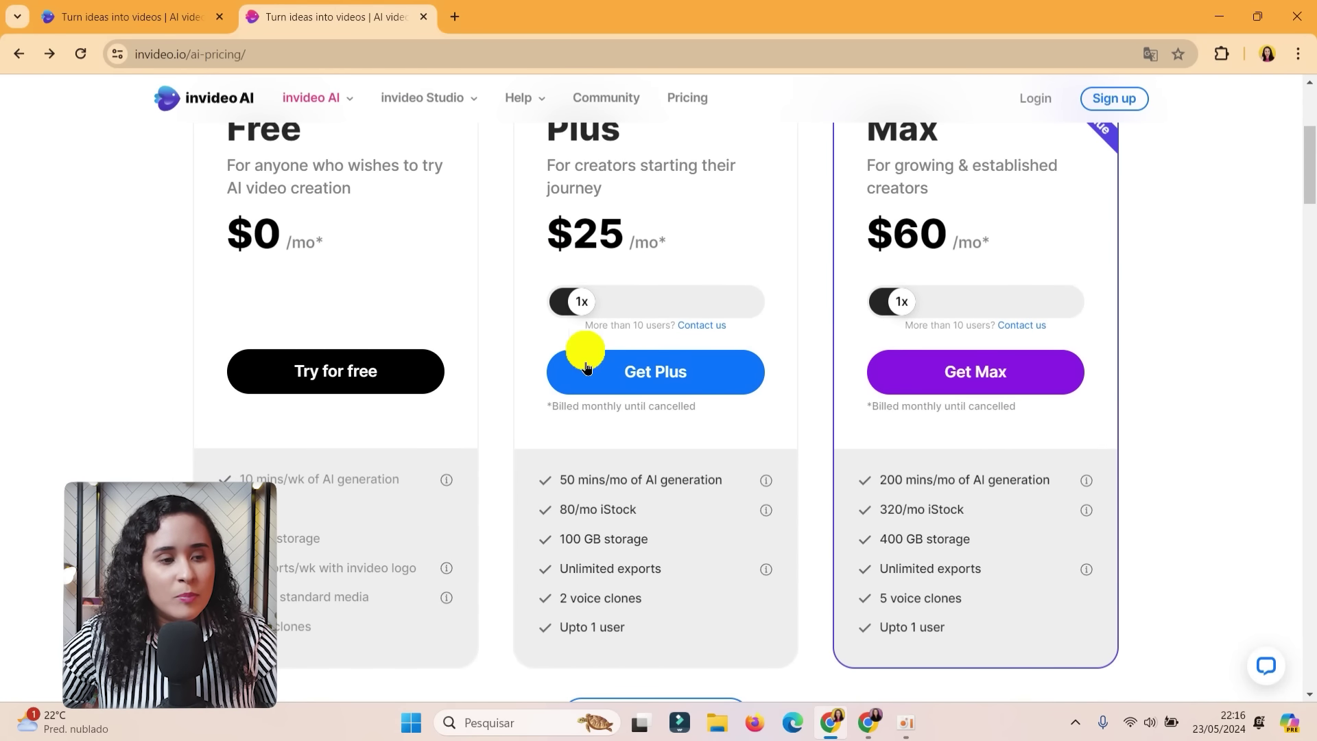
scroll(621, 392, up, 4)
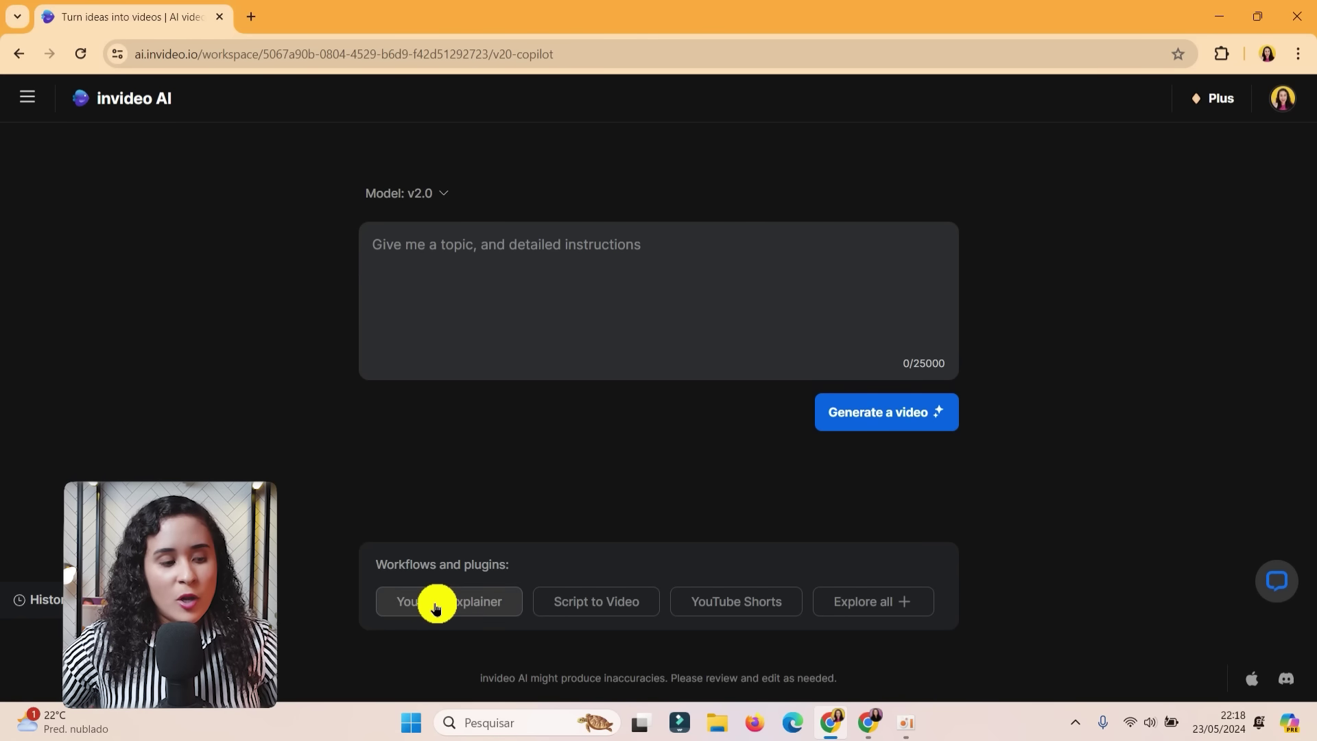
Start a YouTube Explainer prompt and set the video length to 1 minute.
click(468, 610)
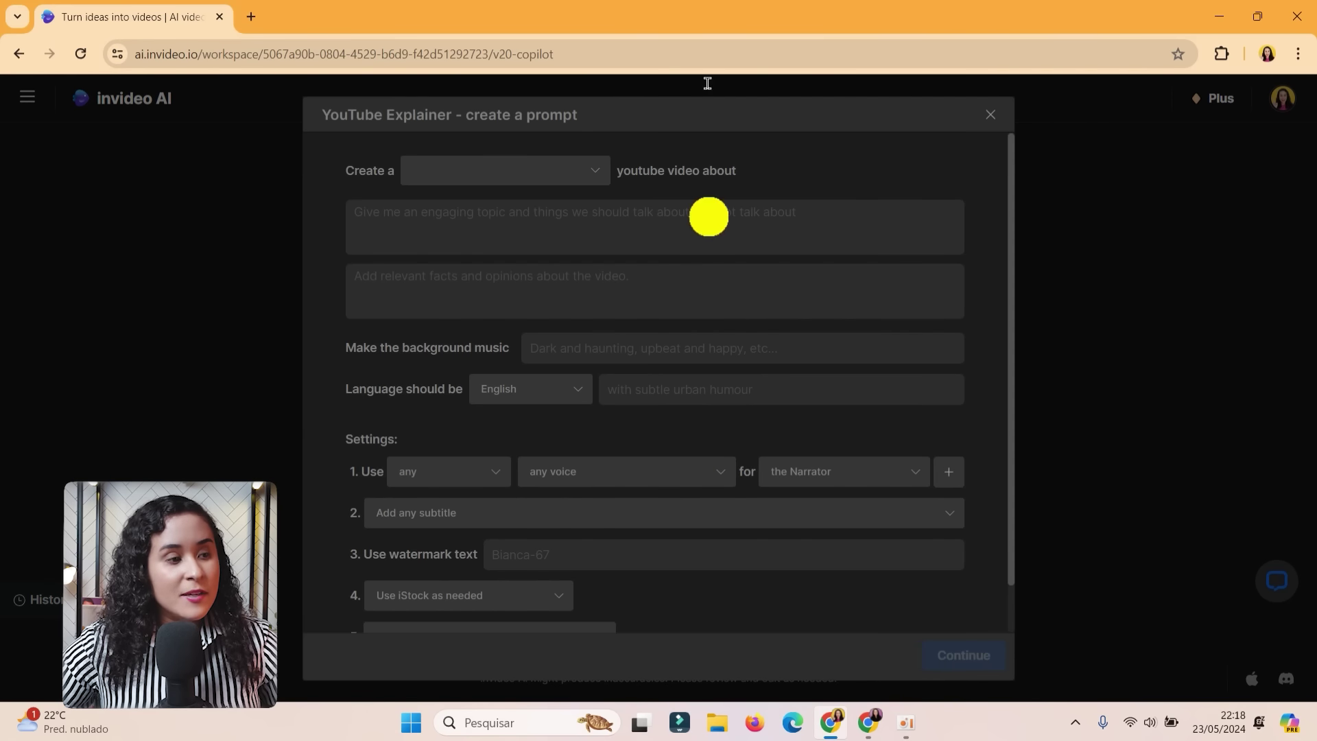
click(535, 174)
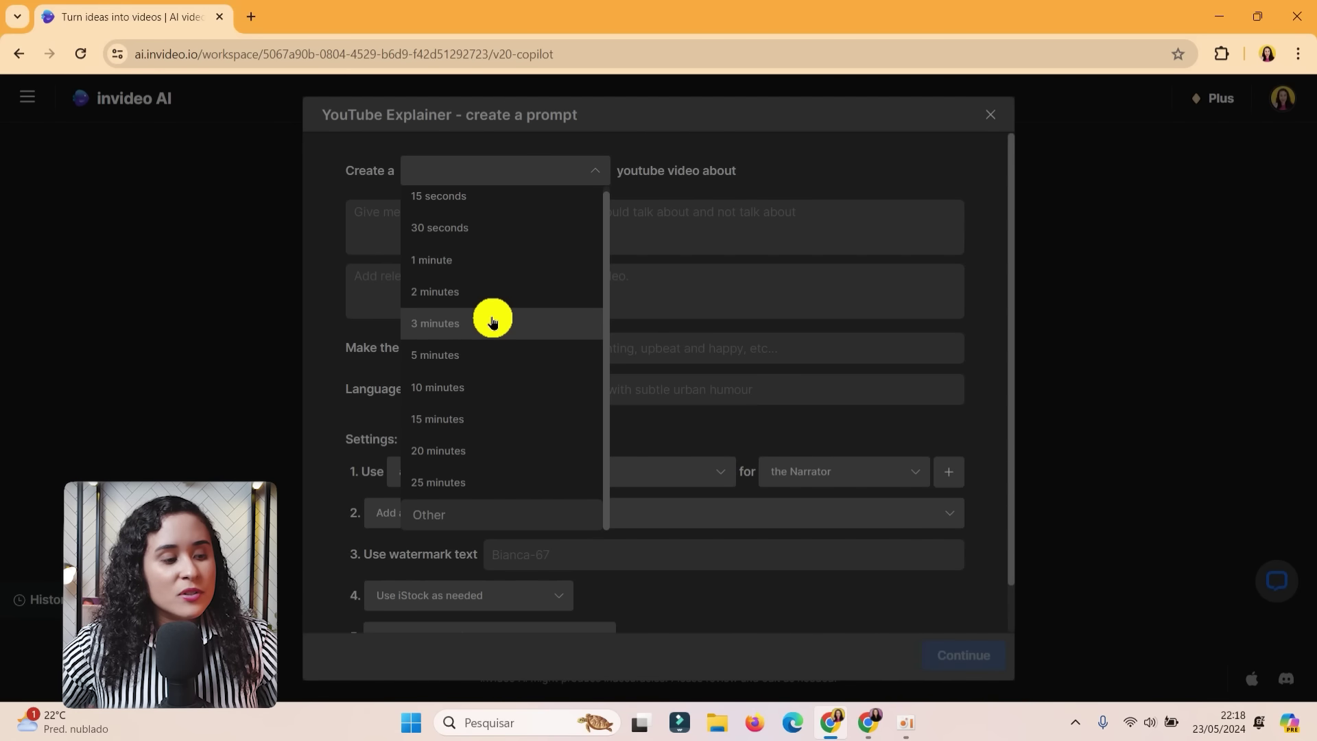
scroll(461, 503, down, 1)
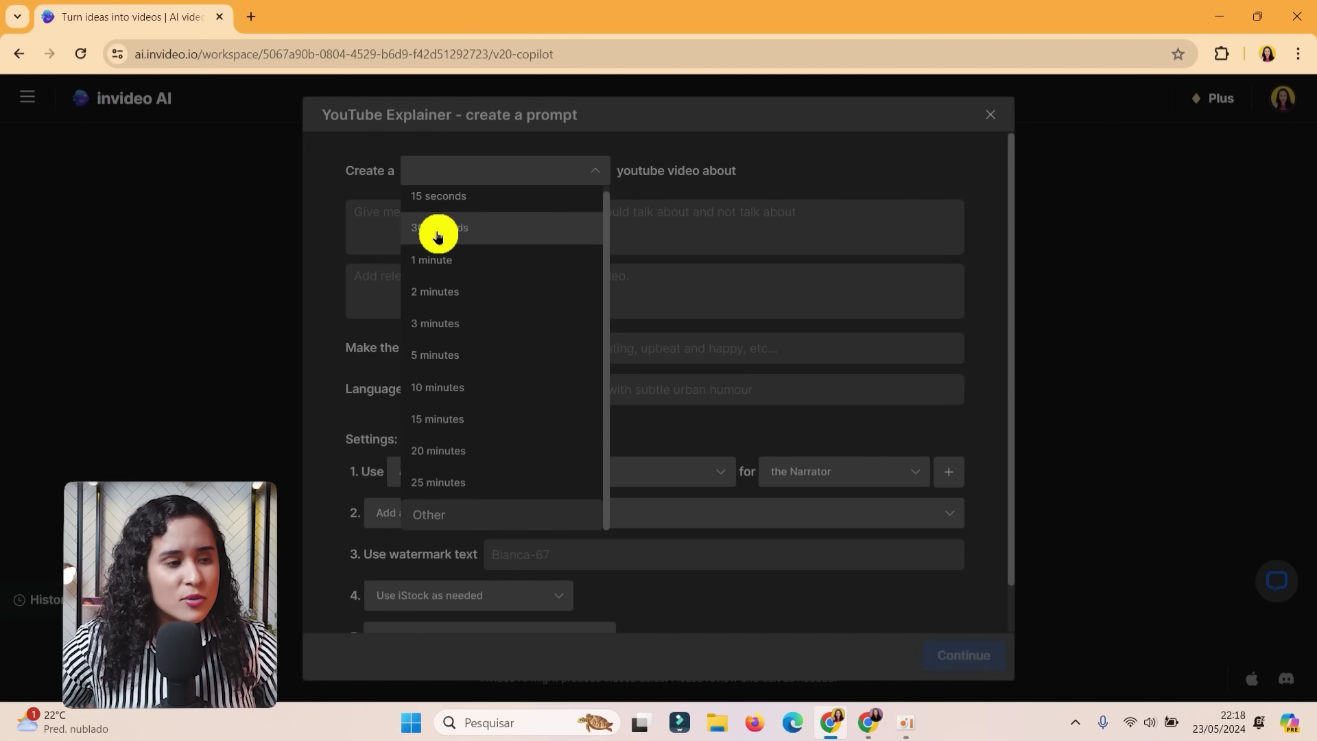
click(449, 270)
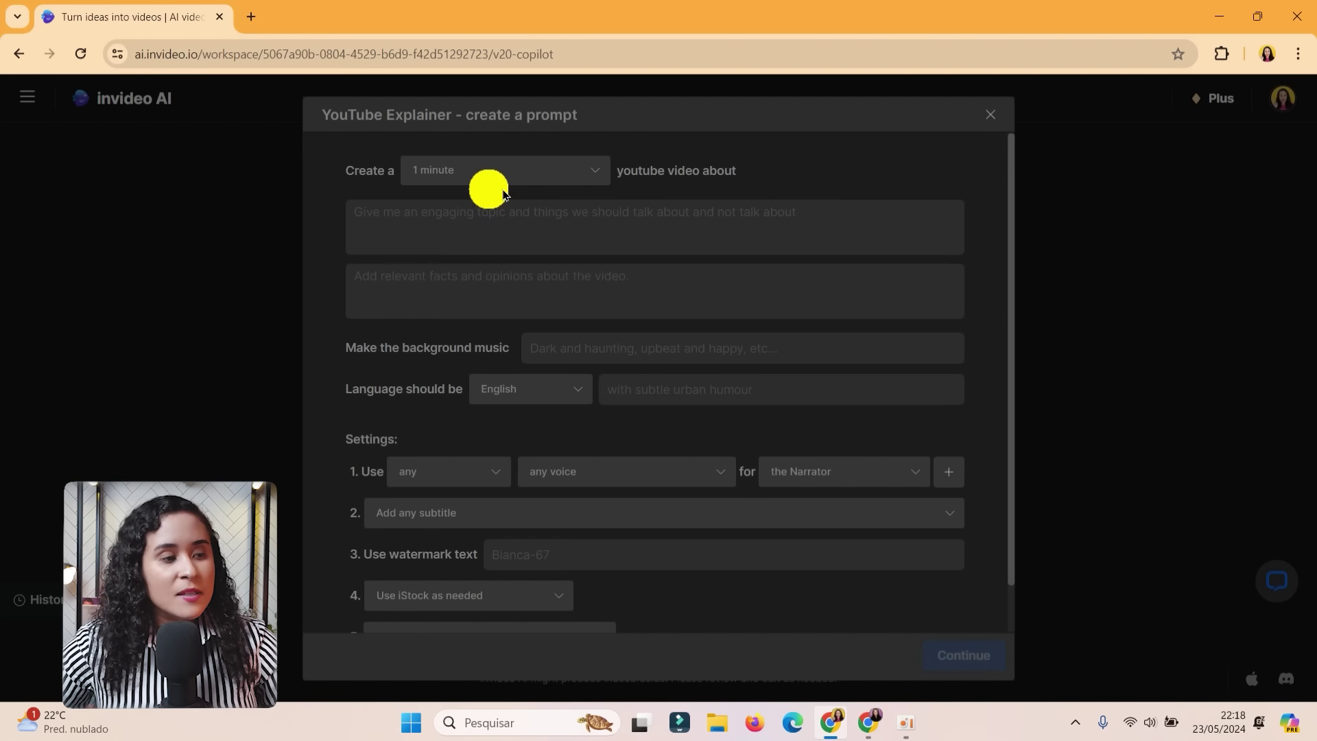
Describe the topic: explain what the law of gravity is and how it works in practice with simple examples, with an engaging script that captures people's attention.
click(471, 222)
text(Create a video explaining what the law of gravity is, and how it works in practice with simple examples. I want a script that is engaging and captures people's attention.)
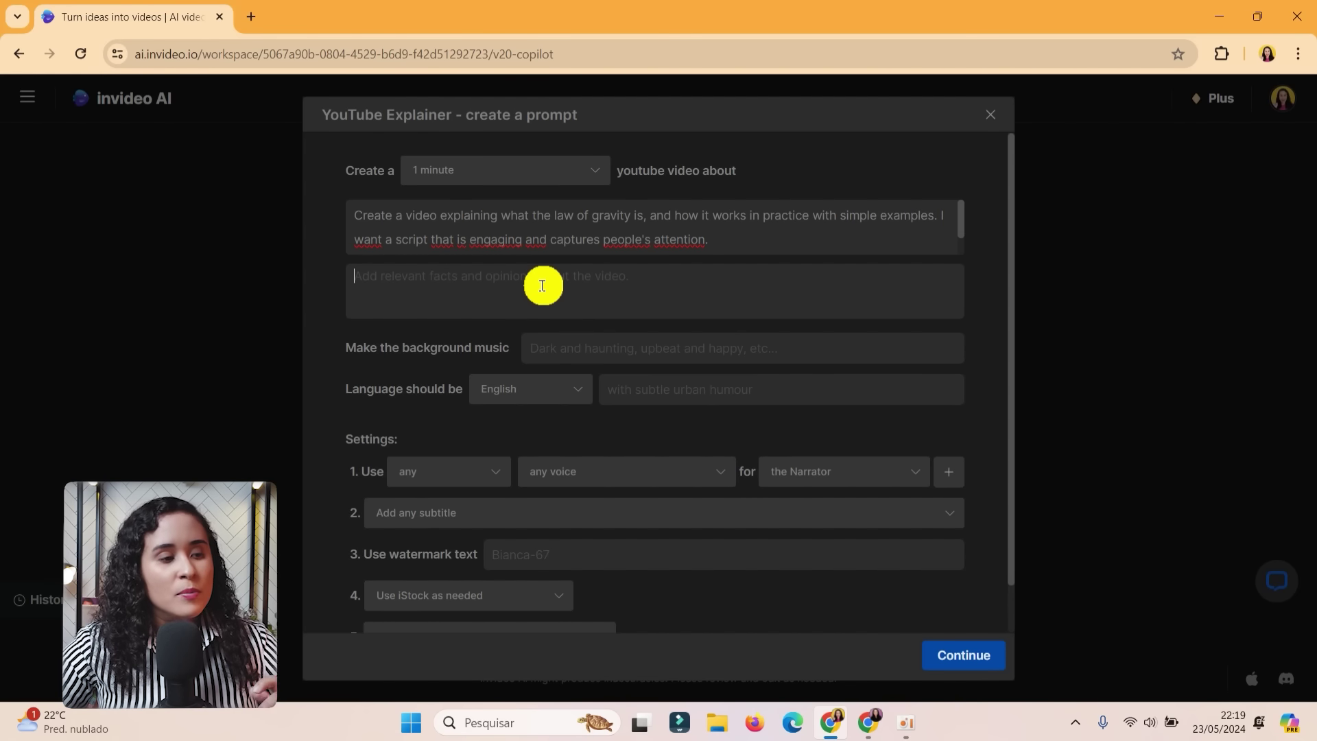
click(541, 285)
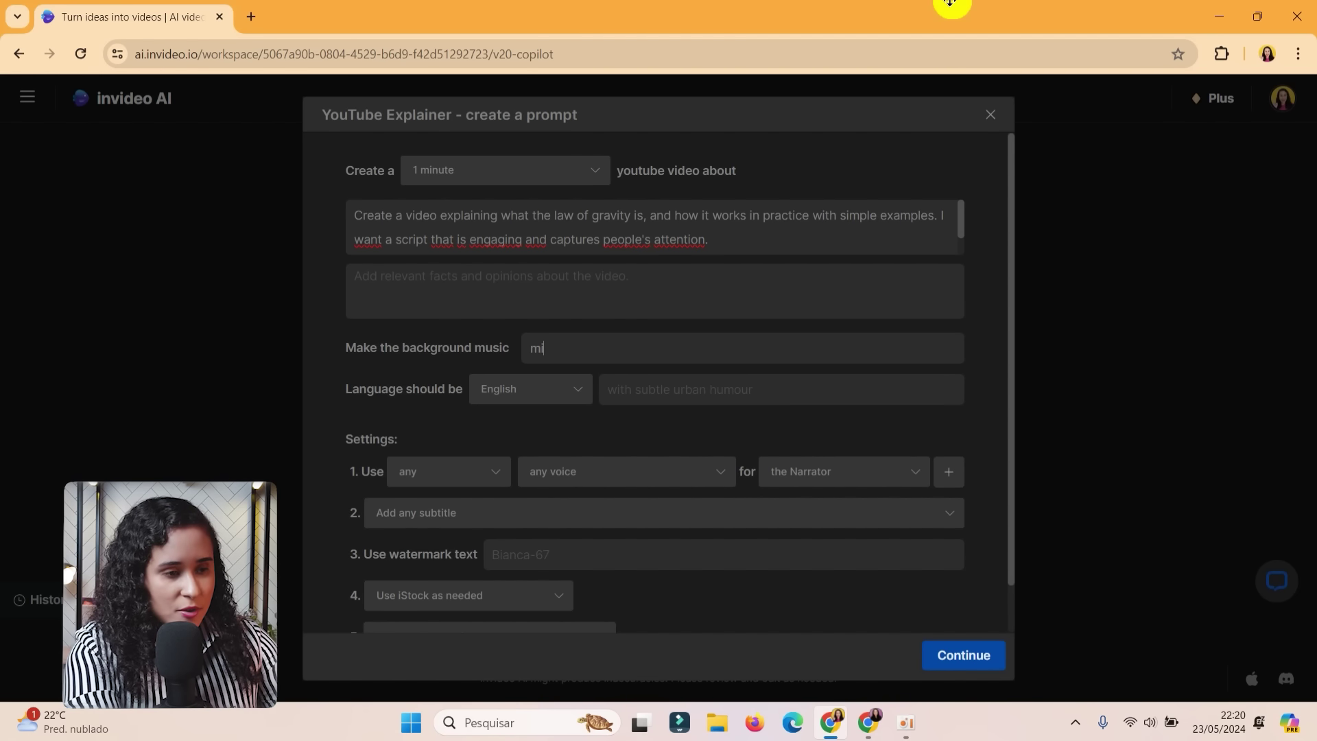
Set the background music to mystery and the language to Portuguese with a "professional and curious tone".
click(535, 392)
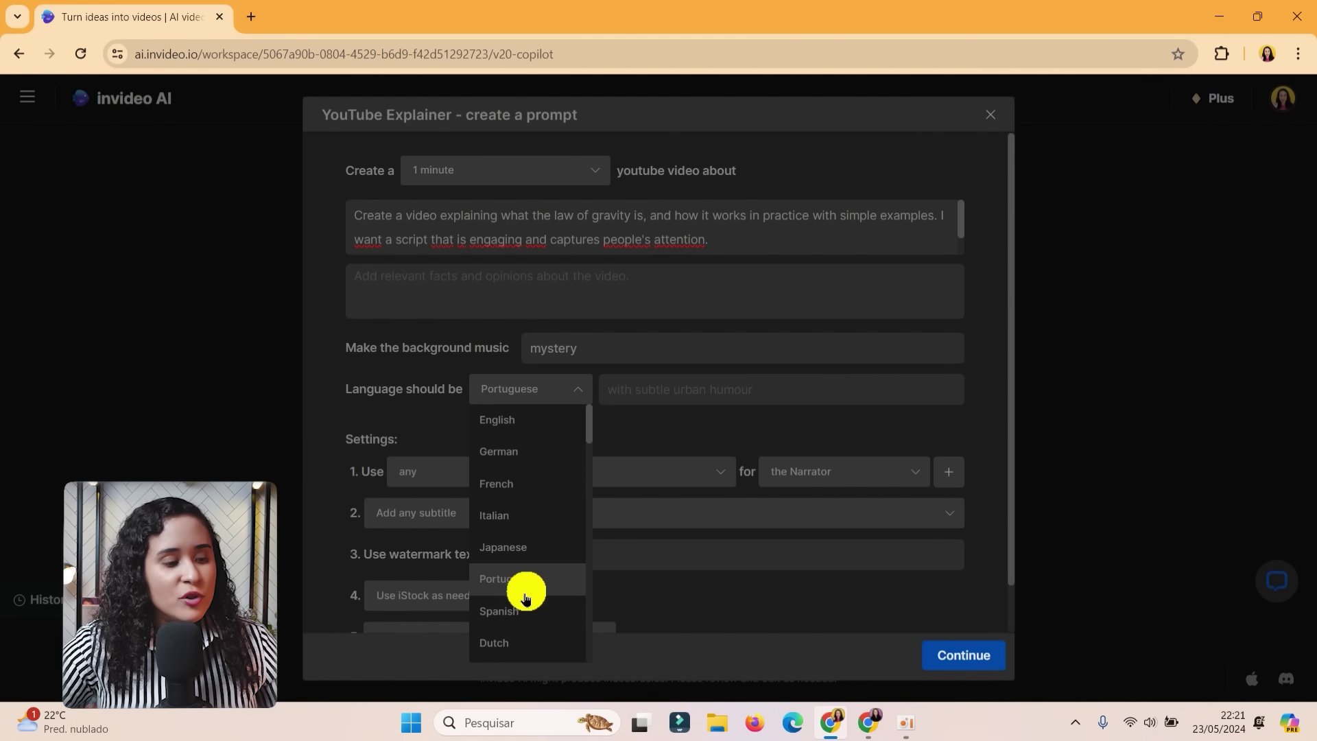
scroll(553, 497, down, 8)
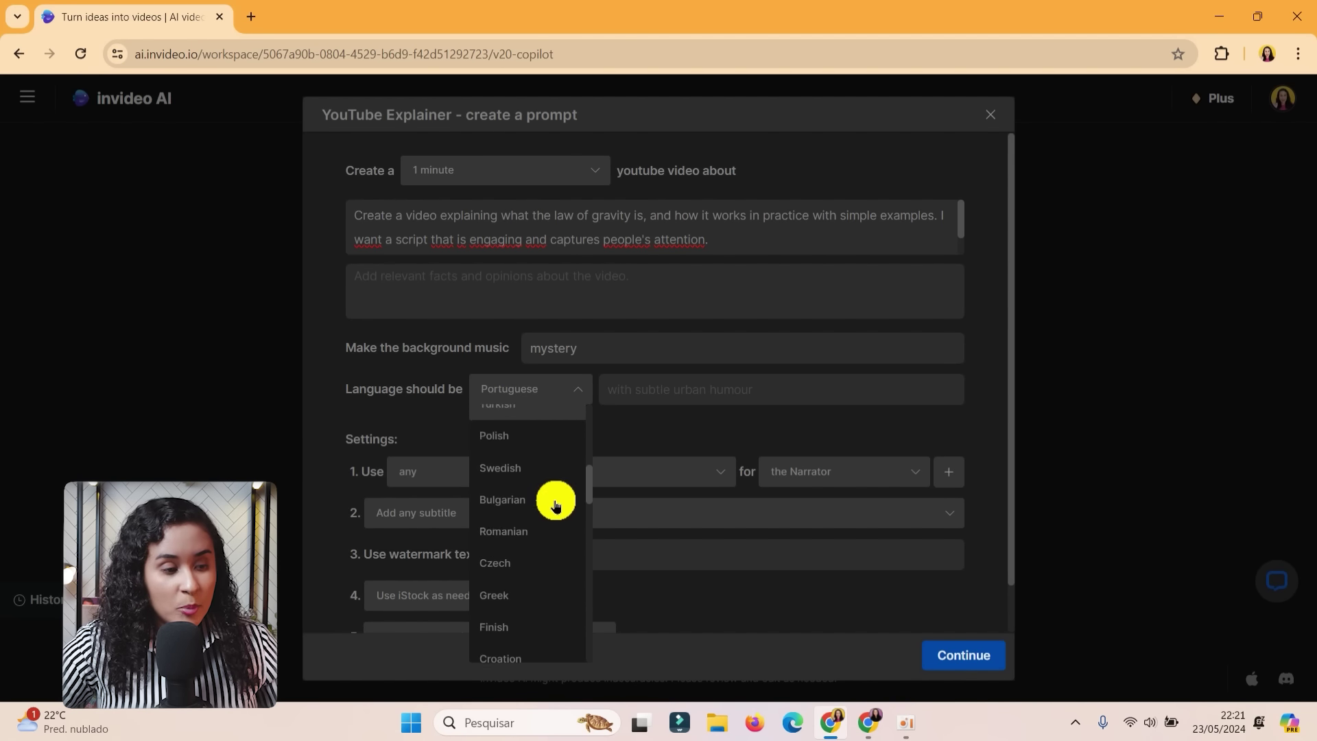
scroll(539, 521, down, 5)
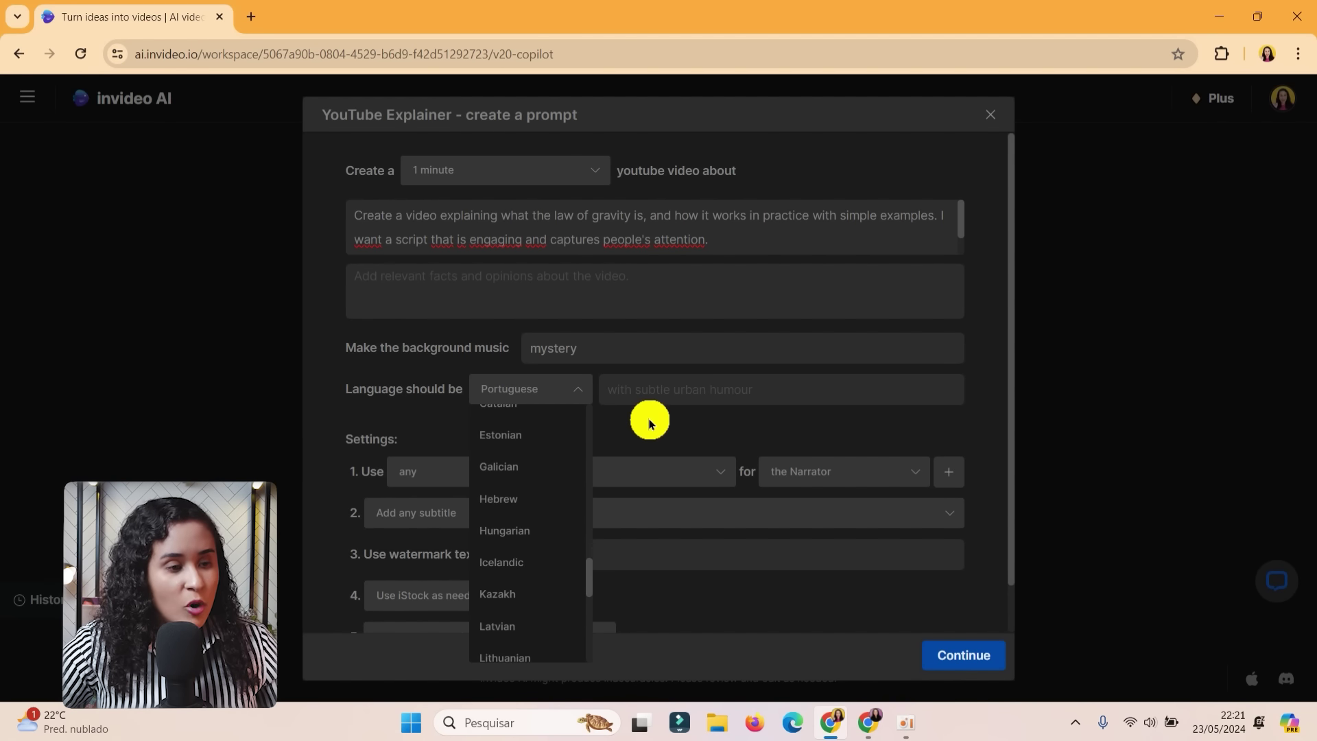
click(689, 384)
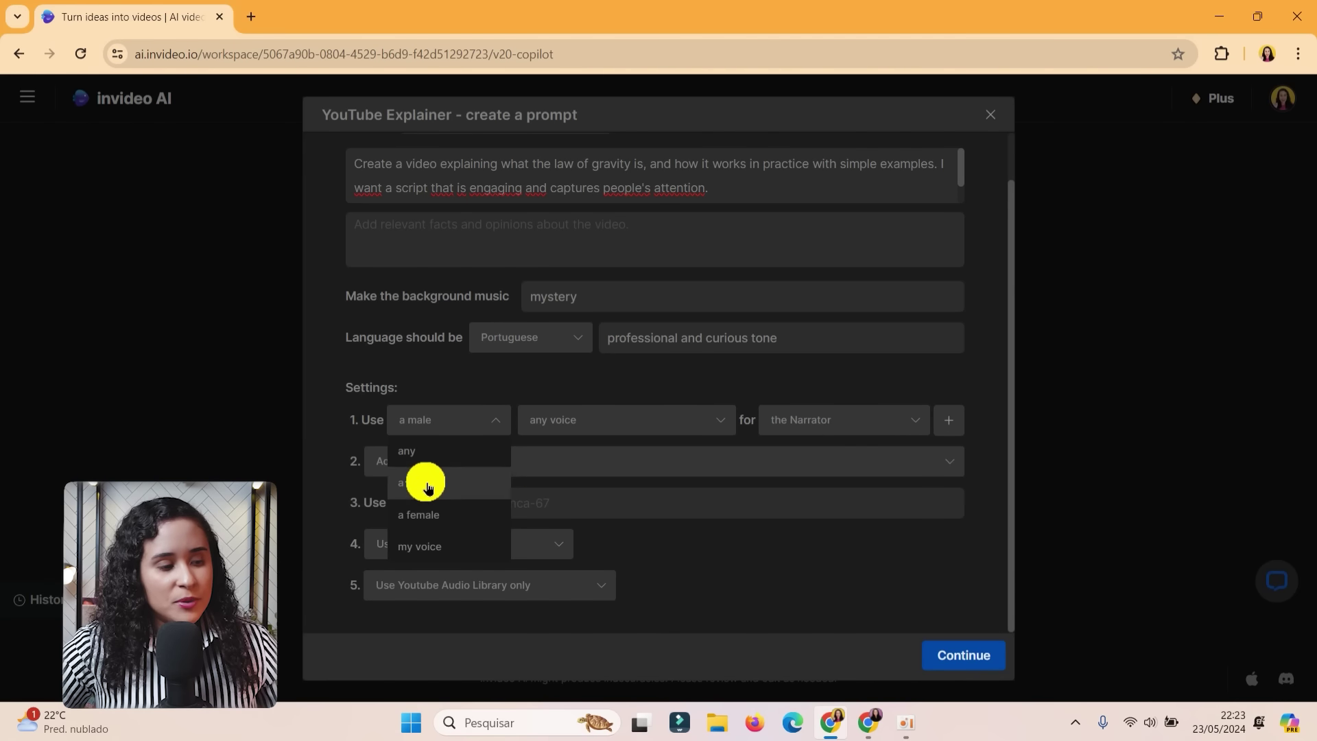
Assign a male Brazilian Portuguese voice to Speaker 1 in the prompt settings.
click(659, 421)
scroll(670, 538, down, 3)
scroll(677, 523, down, 10)
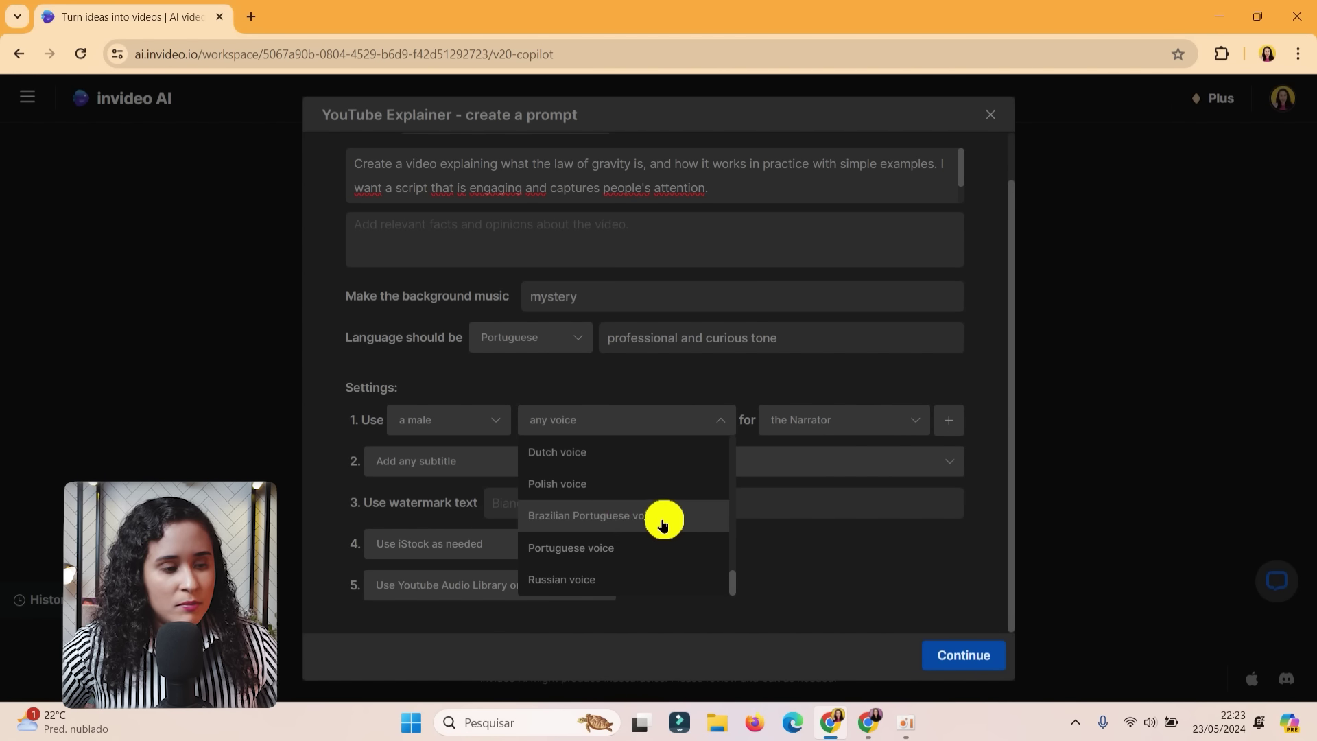
click(657, 532)
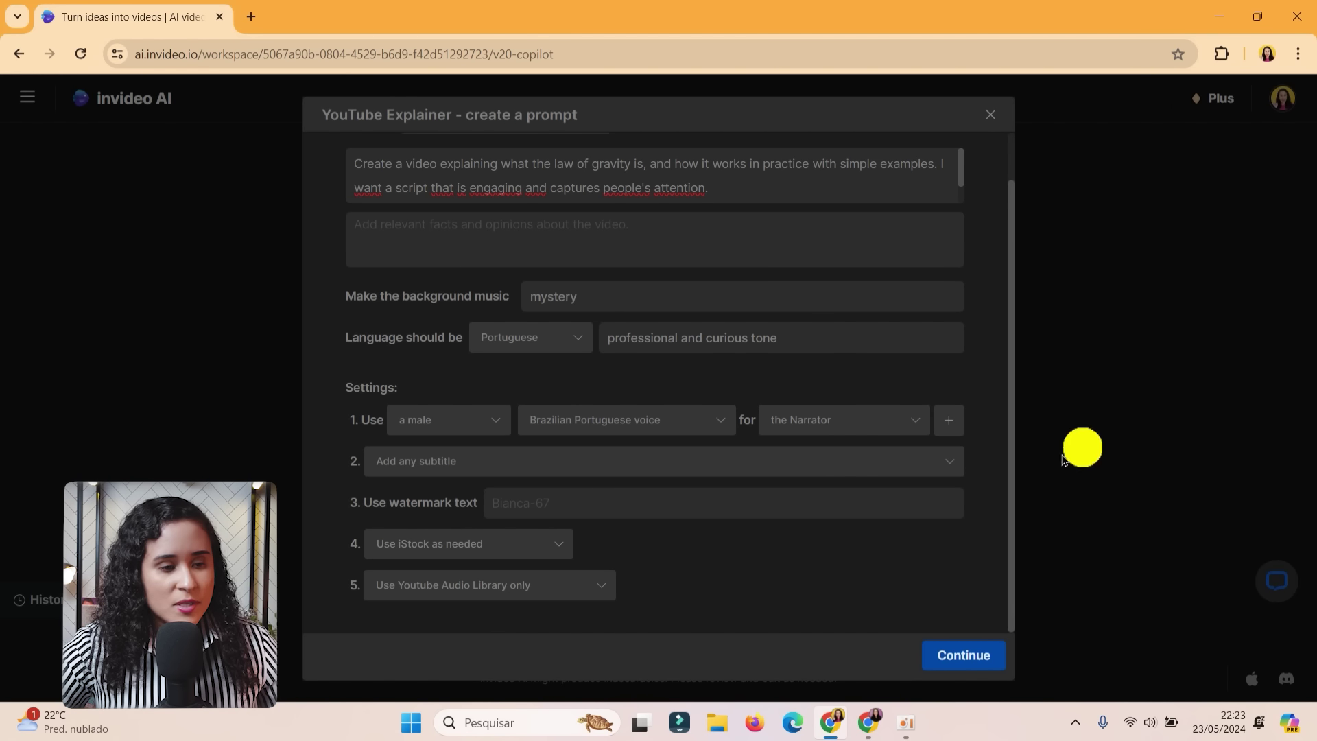
click(909, 423)
click(806, 454)
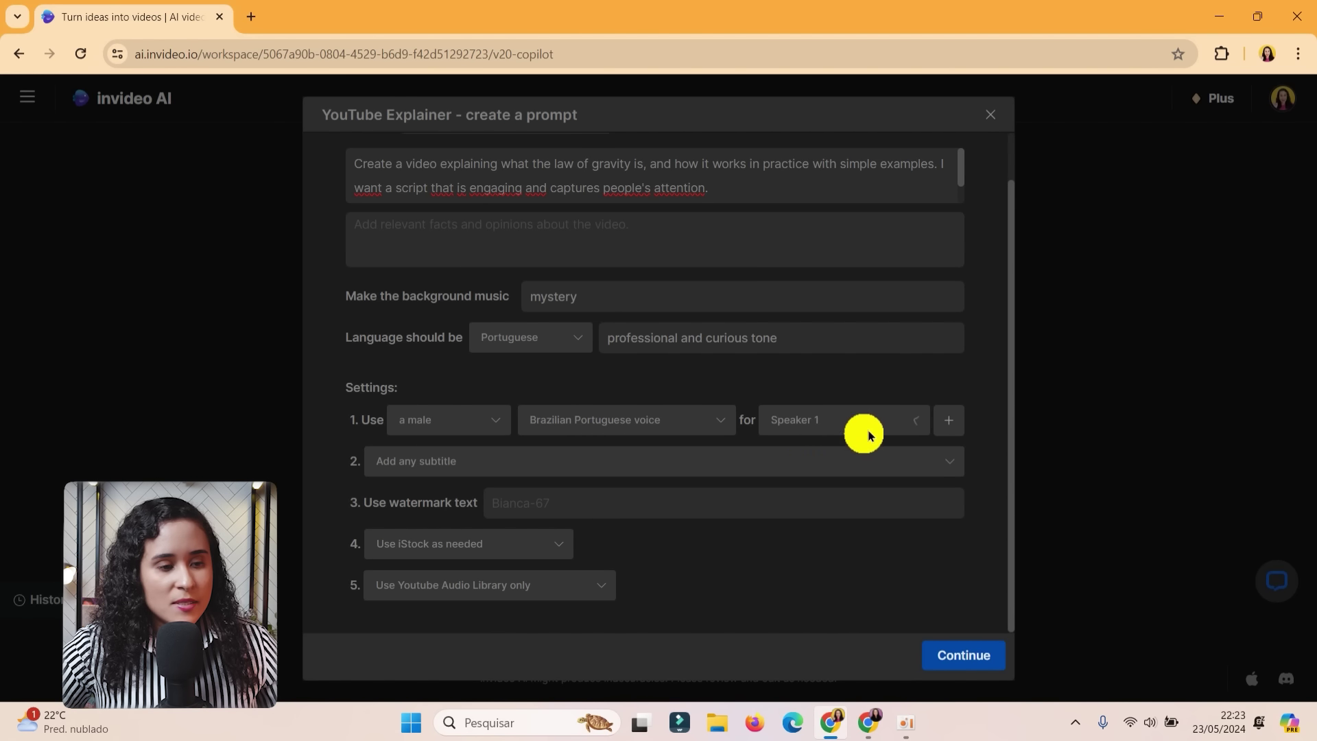
Choose clean subtitles with outline, then submit the completed prompt and generate the video.
click(816, 461)
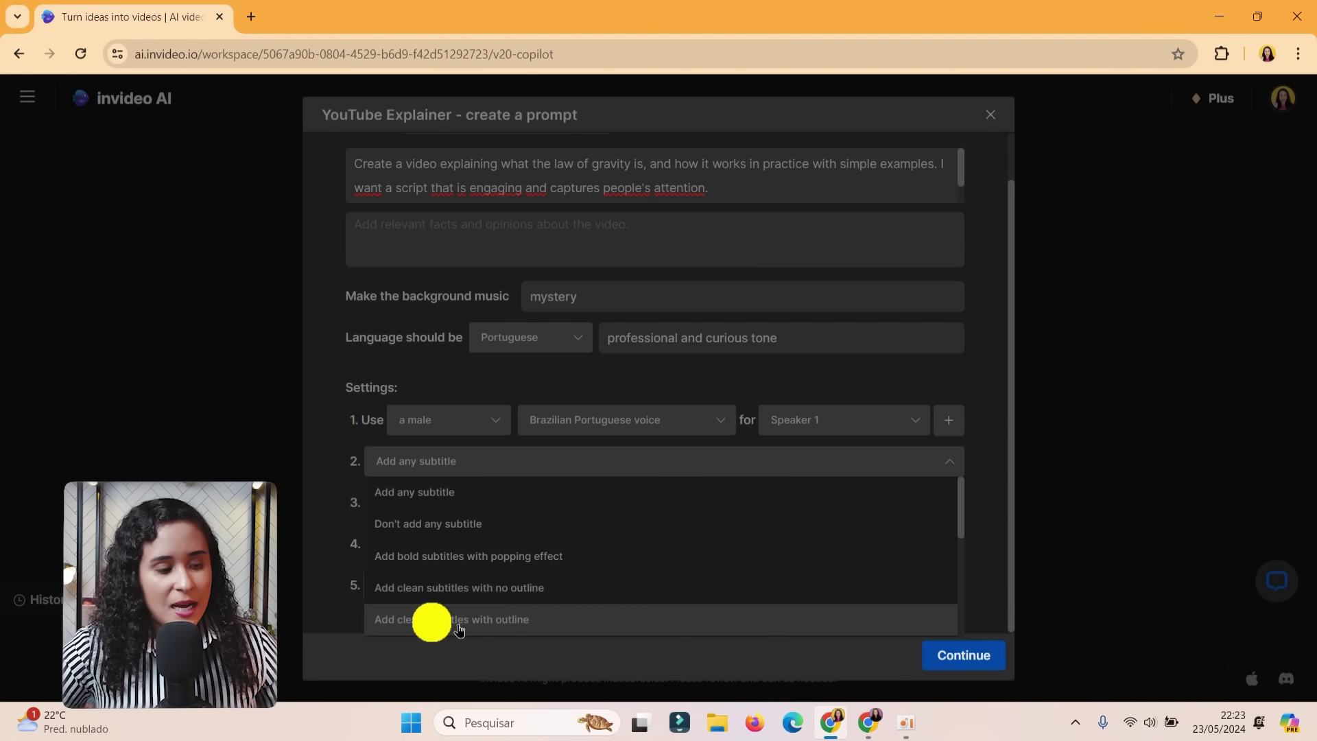
click(534, 624)
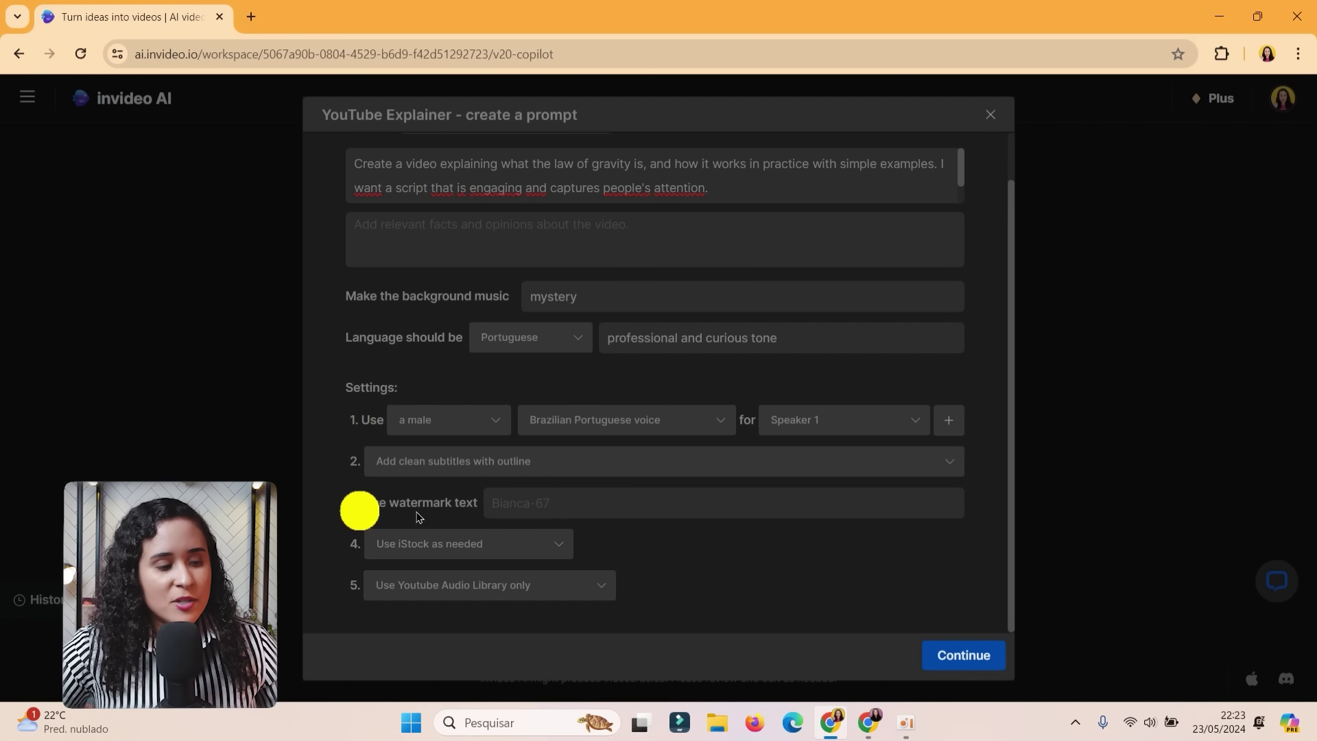
click(984, 660)
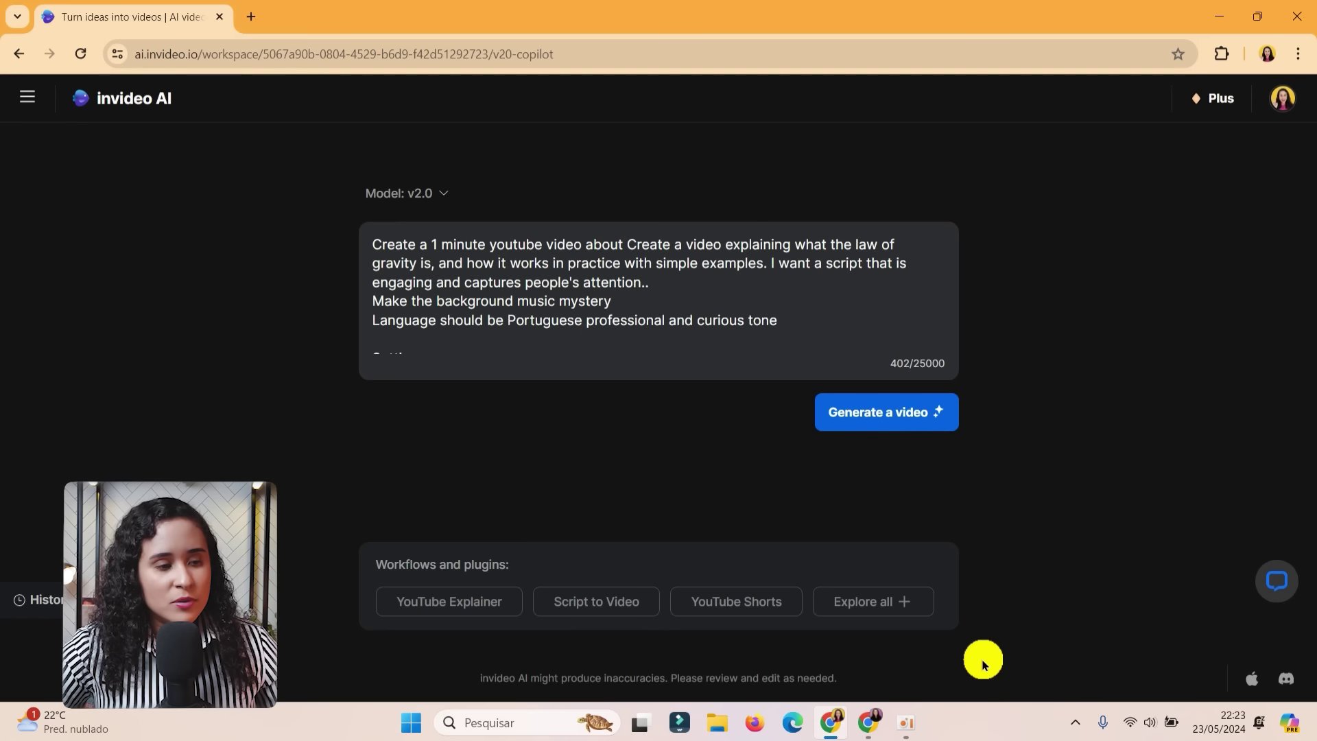
click(867, 418)
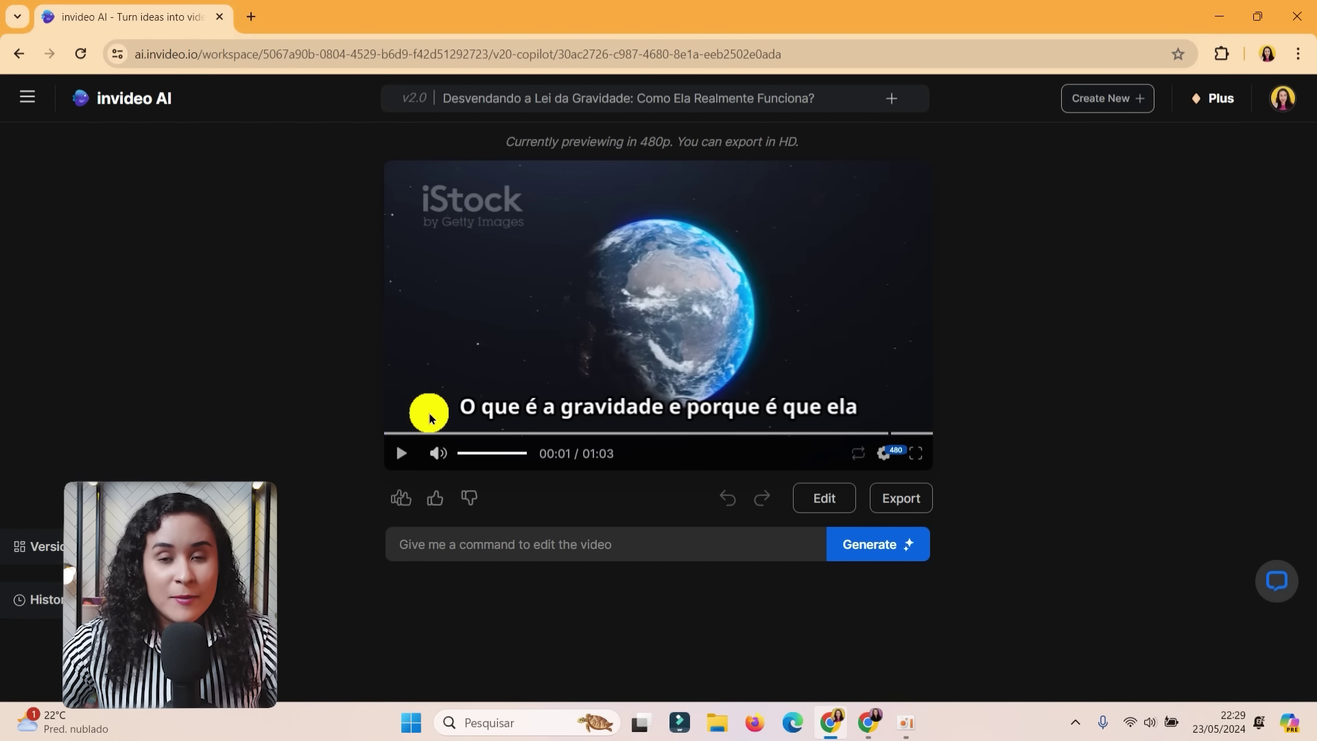
Play the generated gravity video to review its narration, footage and subtitles, then mute its sound.
click(431, 418)
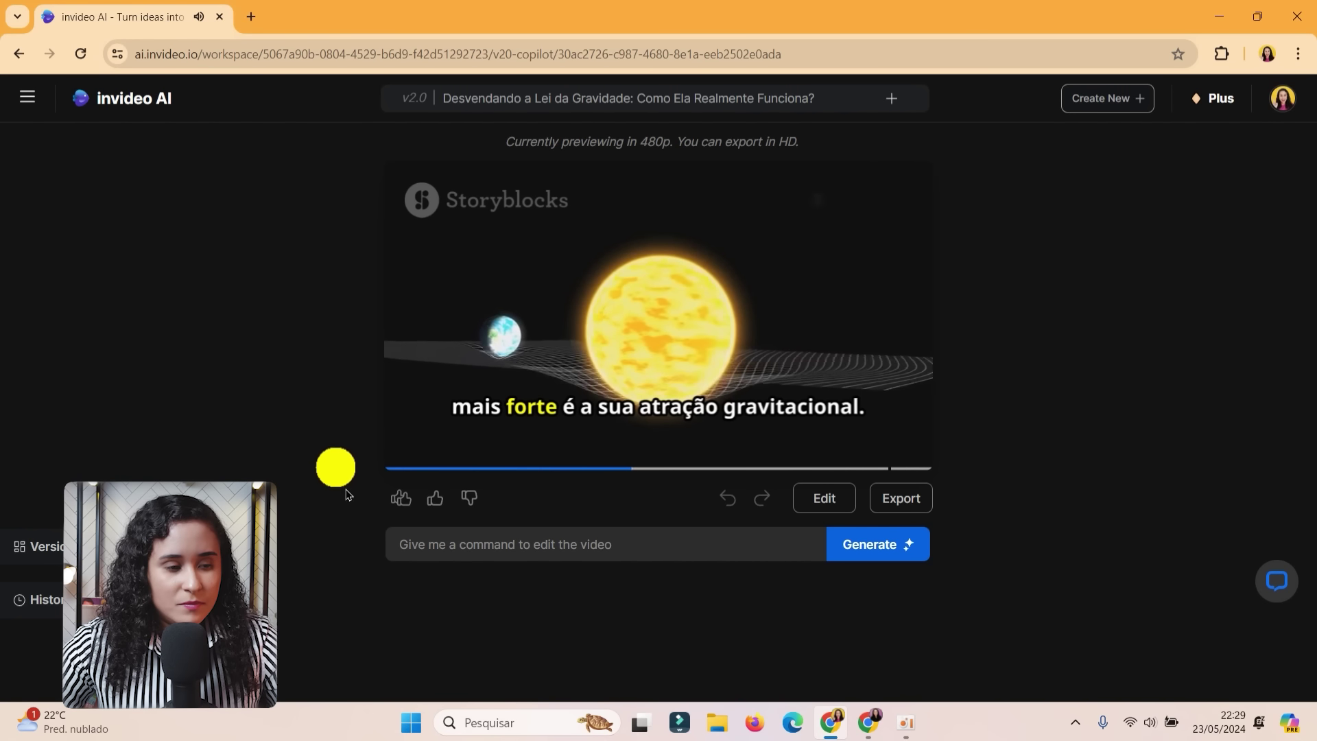
mouse_move(435, 471)
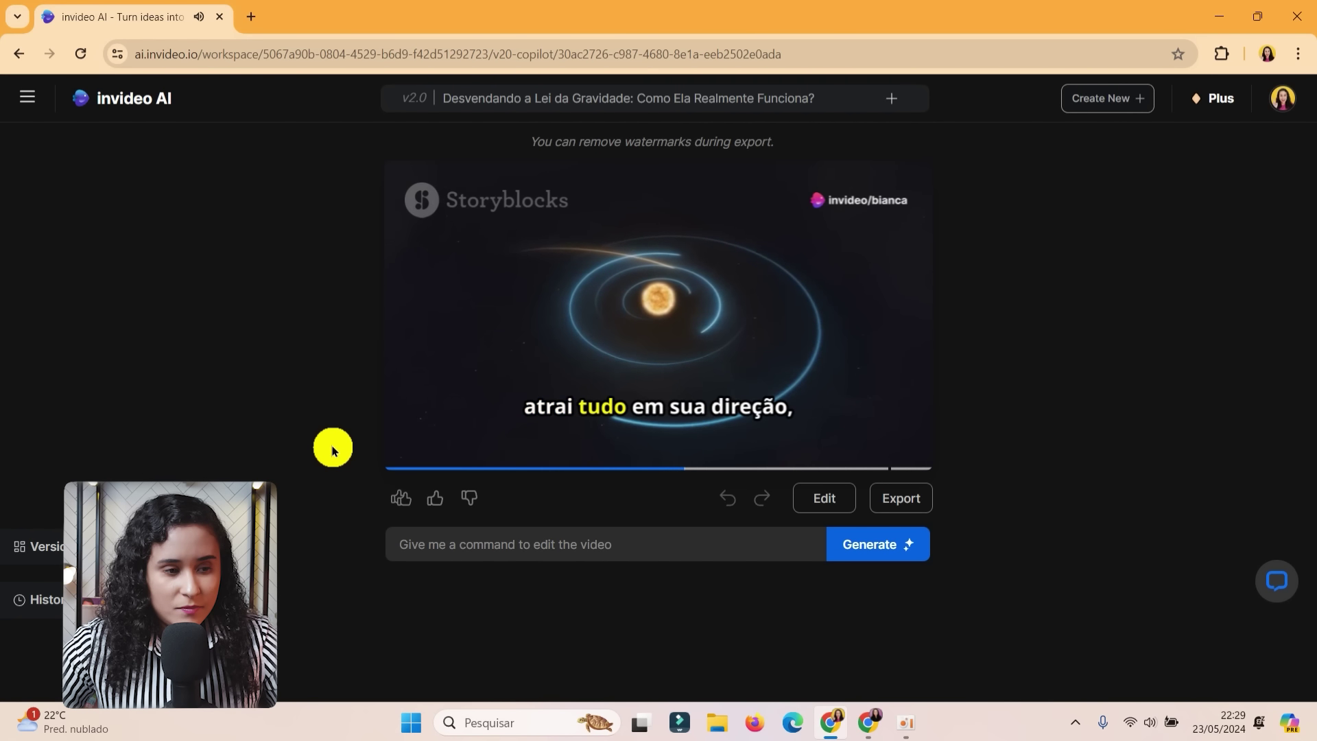
mouse_move(409, 429)
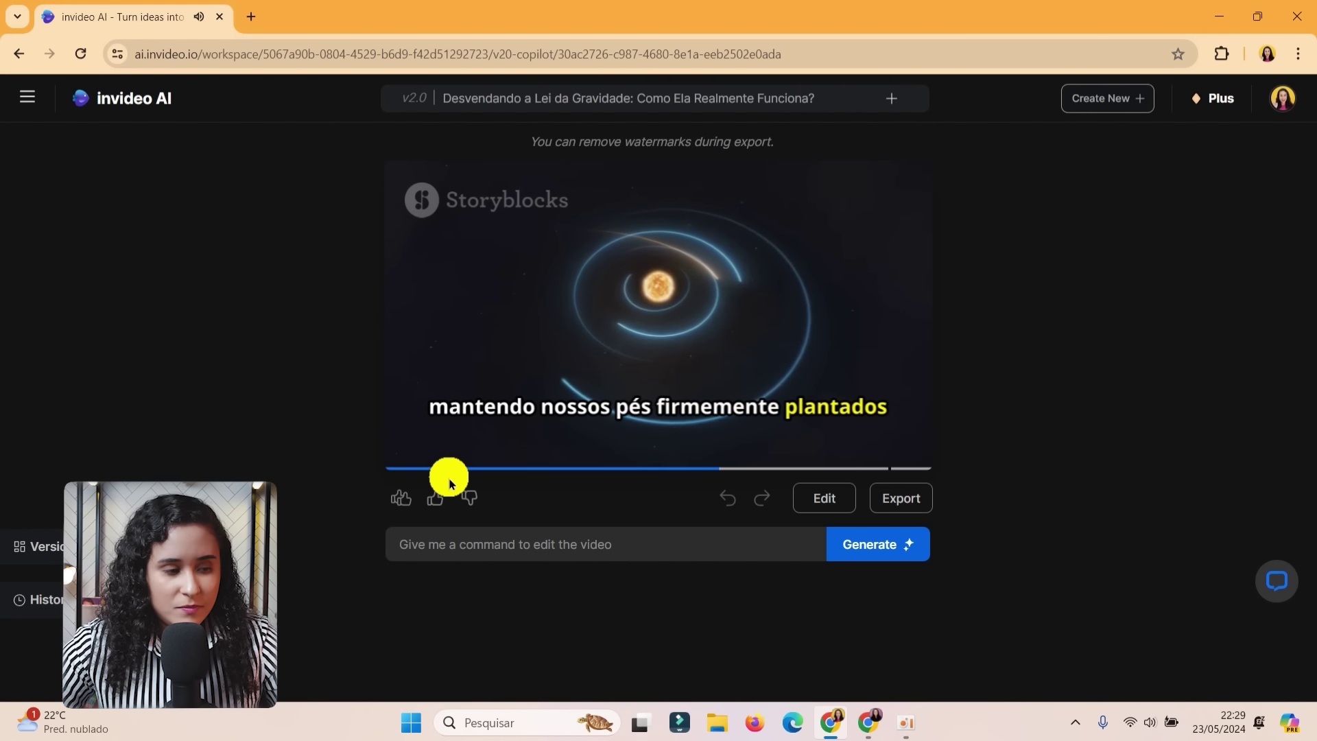
click(438, 453)
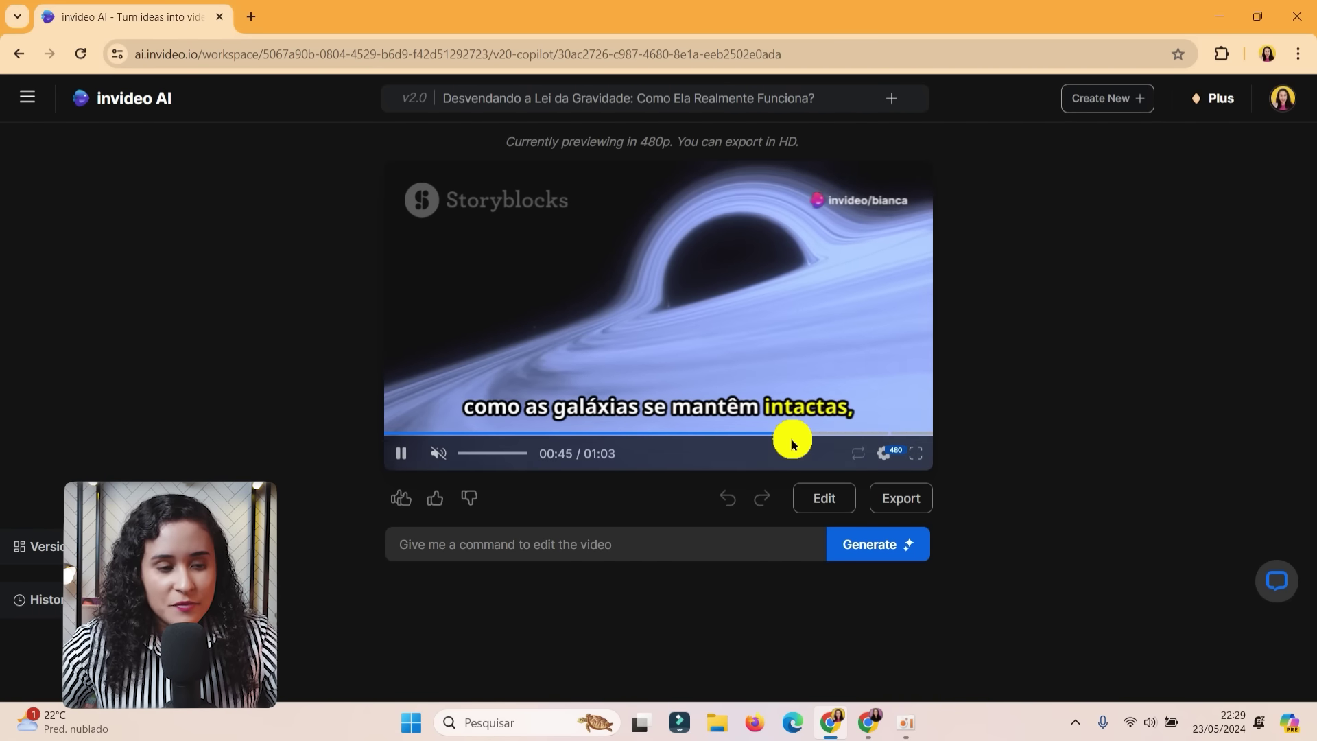
Export the gravity video at 1080p with no watermarks and no invideo AI branding.
click(904, 505)
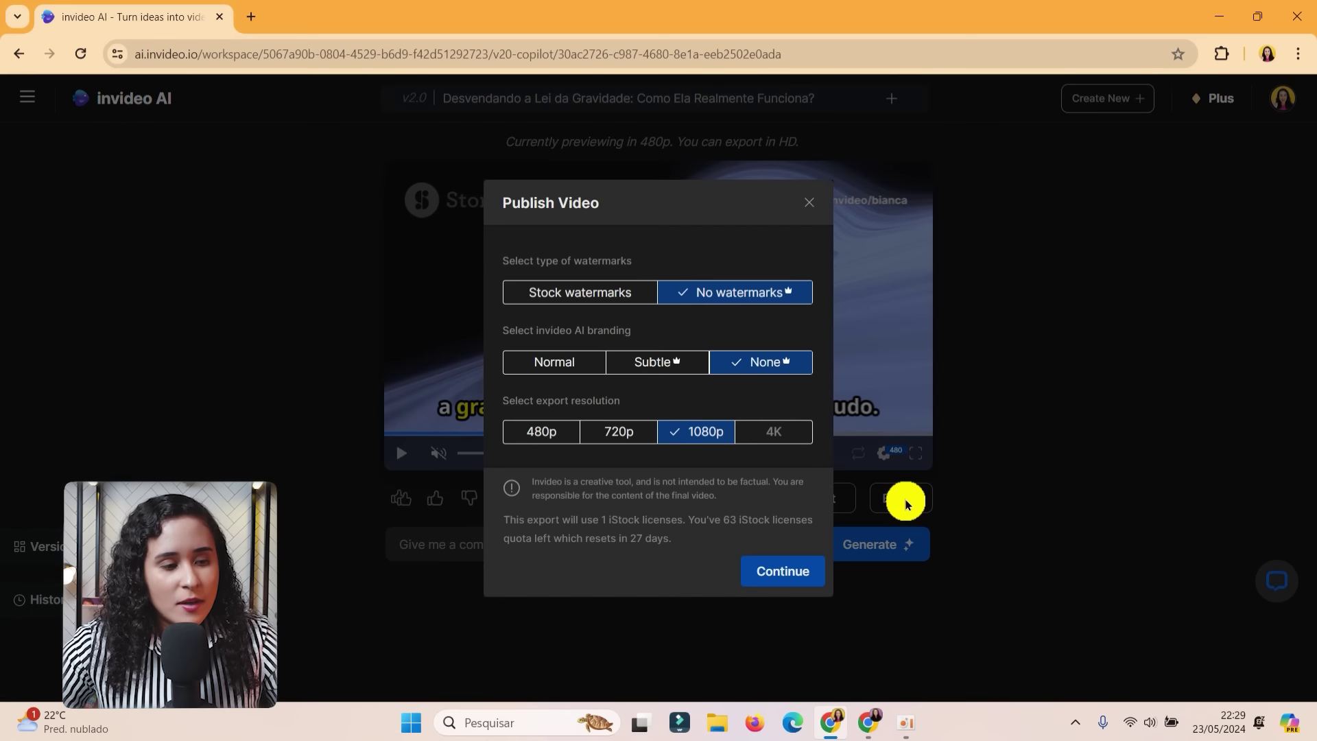
click(793, 573)
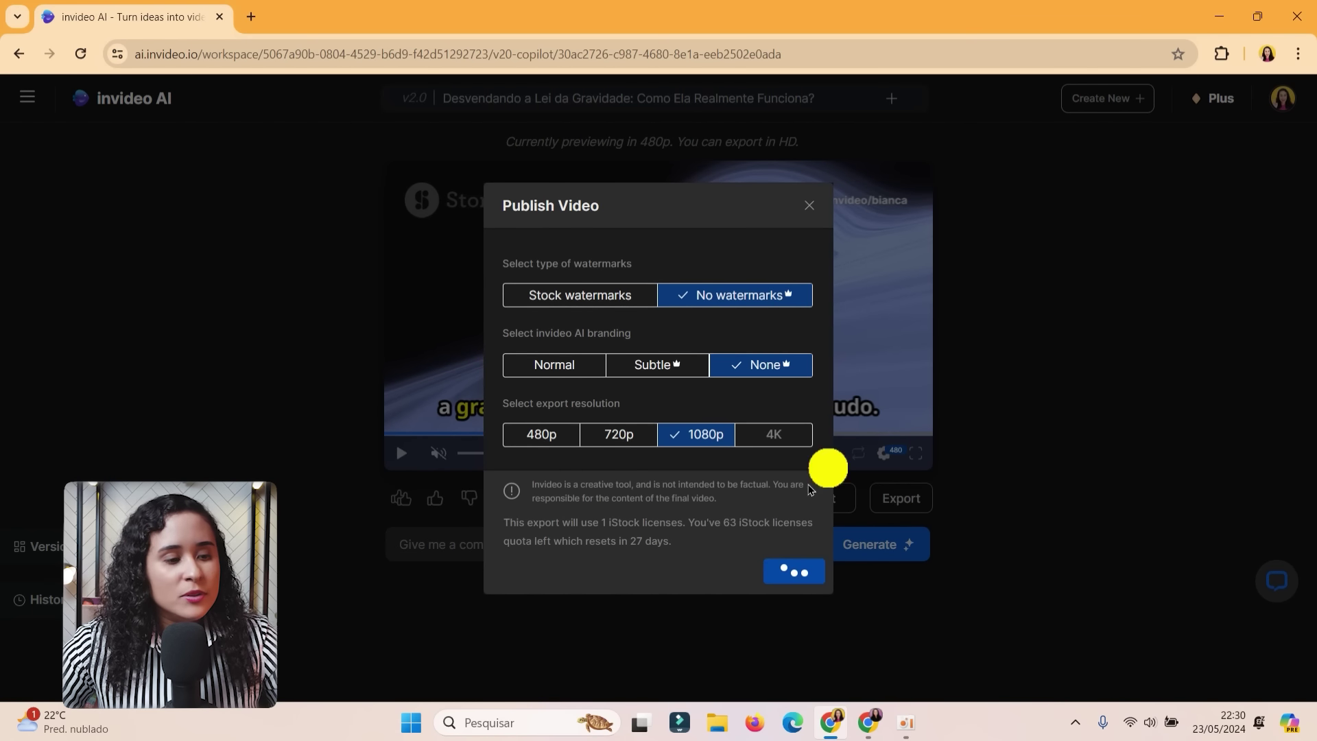